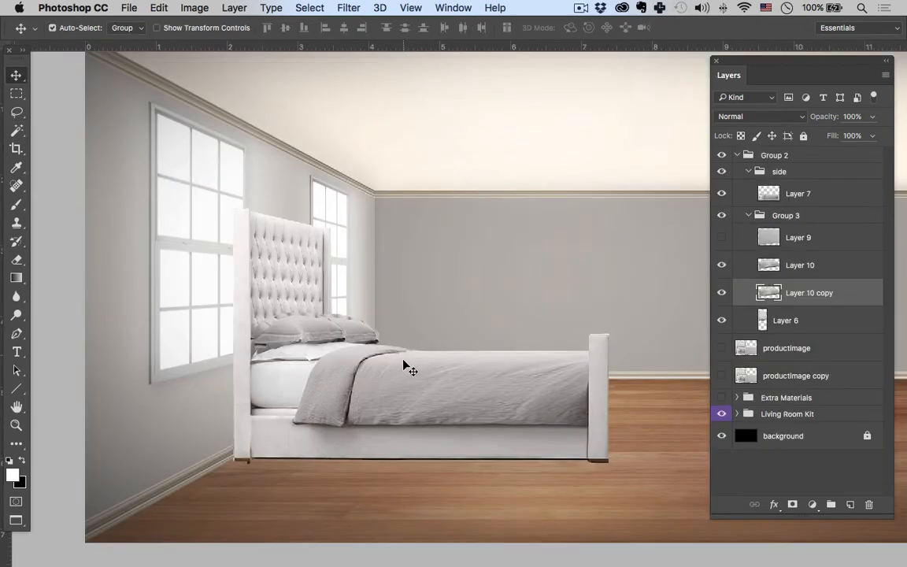
Step: Free-transform the copied bedding layer, shifting its upper edge near the pillows slightly
key(super+t)
mouse_move(380, 313)
mouse_down()
mouse_move(379, 289)
mouse_move(387, 311)
mouse_up()
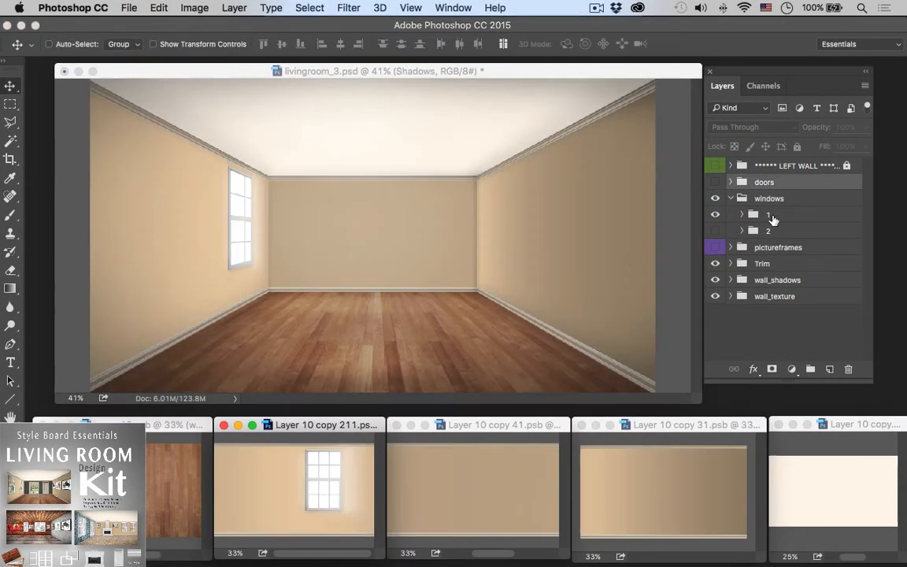
Step: Position a second window beside the first on the left wall and toggle the visibility of the blackframe group on the right wall
drag(339, 504, 257, 506)
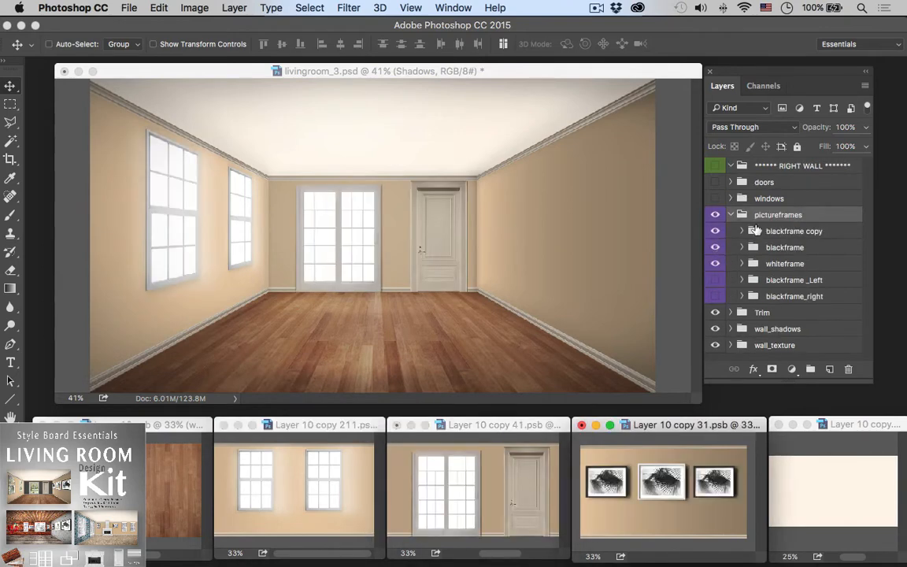
click(715, 247)
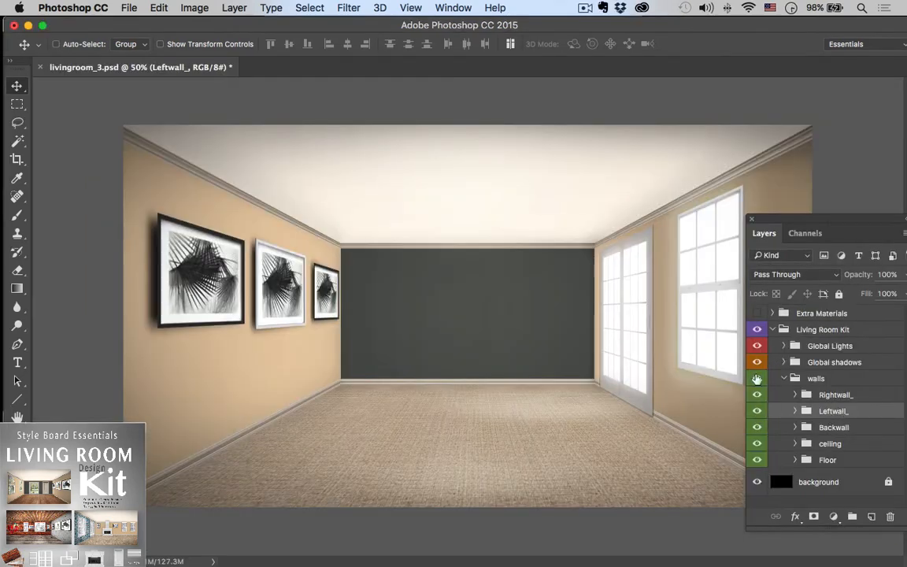
Step: Widen the room by moving the Leftwall_ and Rightwall_ groups outward
drag(430, 415, 377, 416)
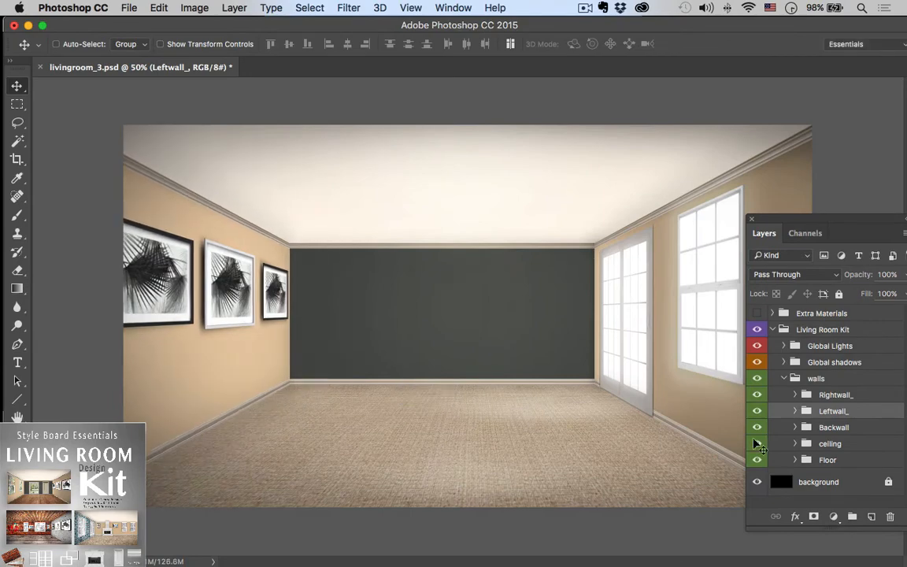
click(846, 394)
drag(640, 382, 695, 382)
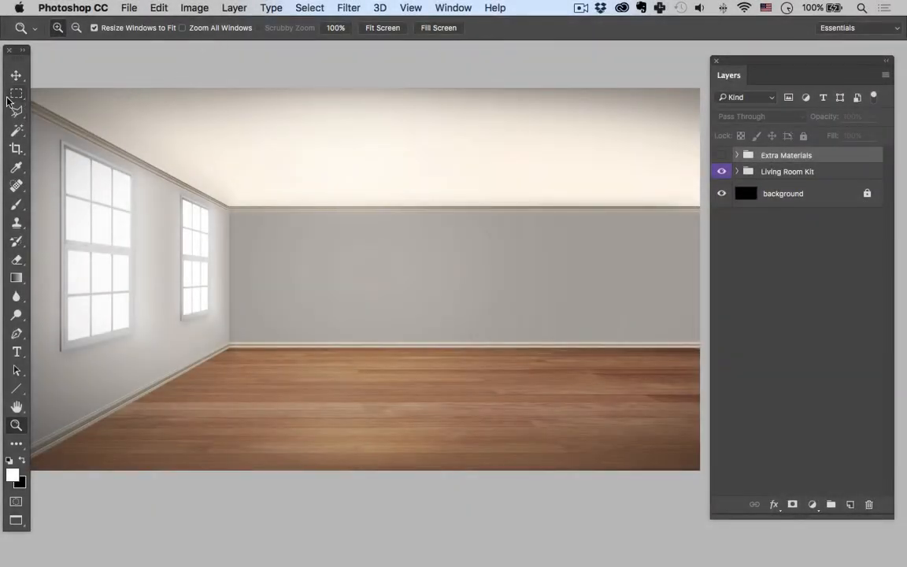
Step: Place productimage.png from the sb_101_lesson10_beds folder into the room document and scale it proportionally to about 40%
mouse_move(7, 91)
click(11, 33)
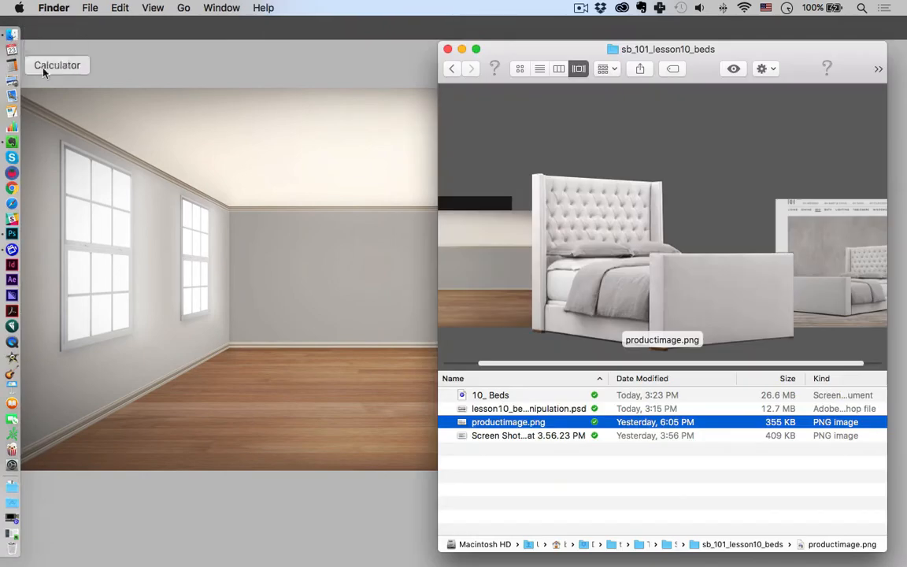
drag(489, 425, 348, 277)
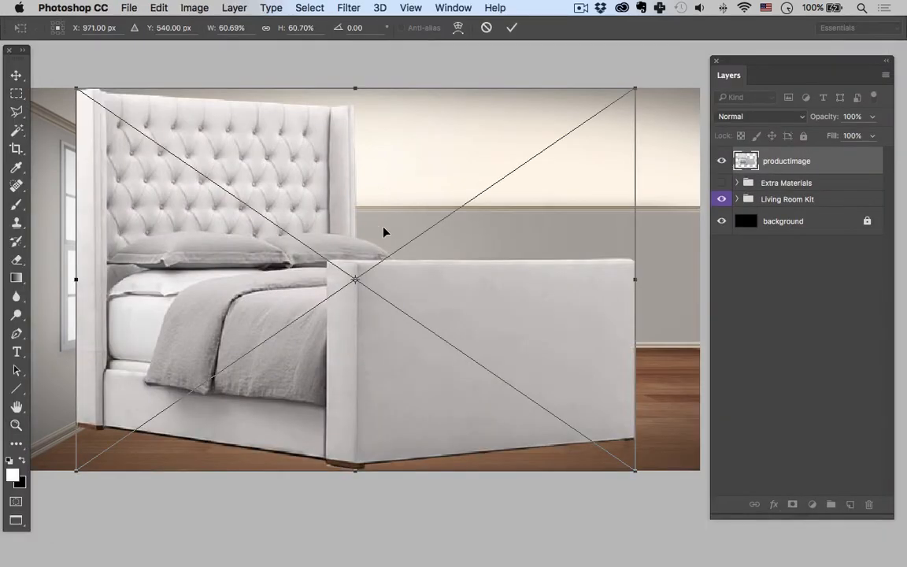
drag(635, 89, 516, 124)
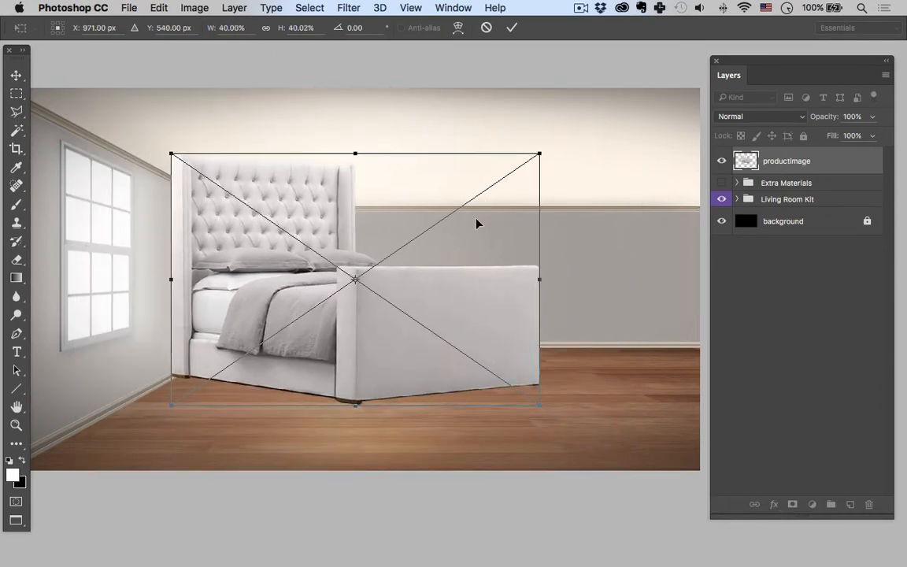
key(Return)
key(z)
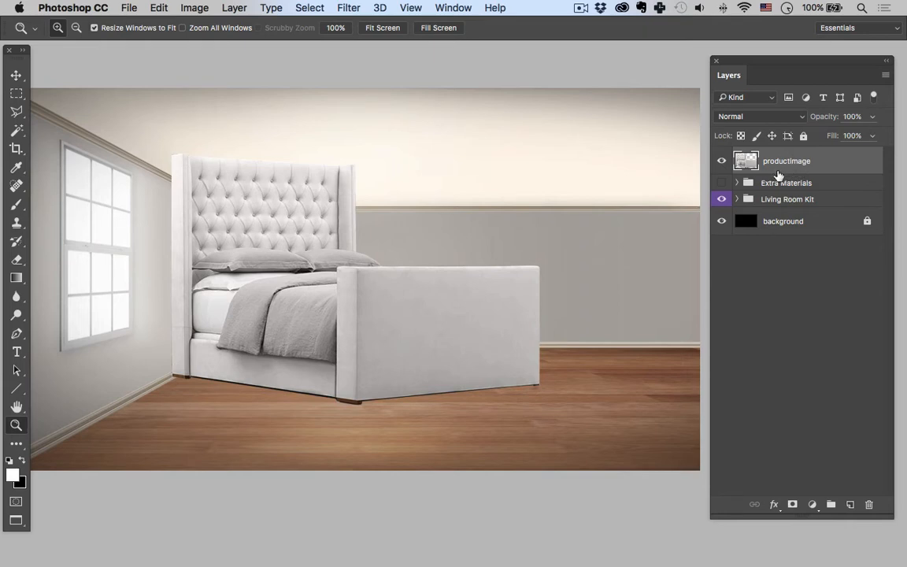
Step: Duplicate the productimage layer beneath the original and hide the copy
drag(780, 167, 754, 186)
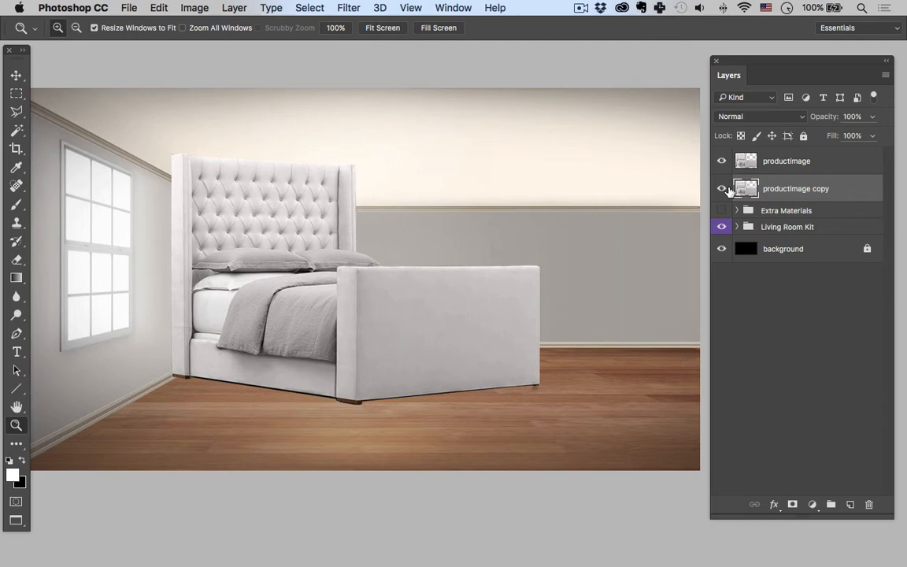
click(722, 189)
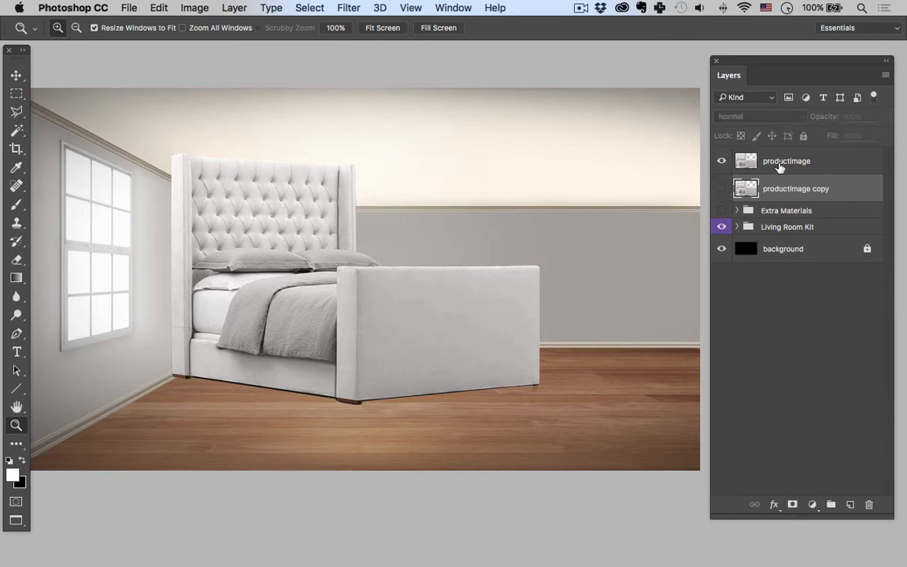
Step: On the productimage layer, select the headboard's left outer panel and the footboard's left end with rectangular marquees
click(744, 162)
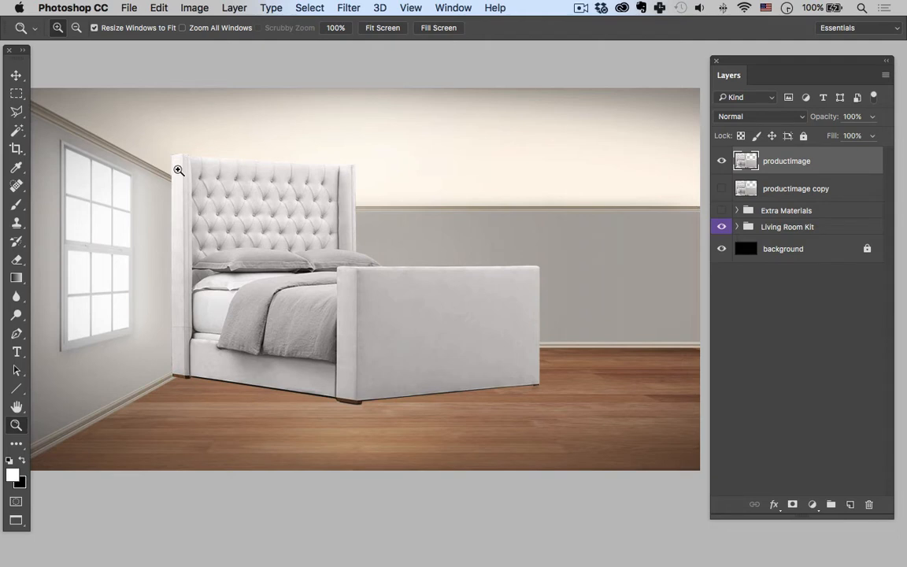
key(m)
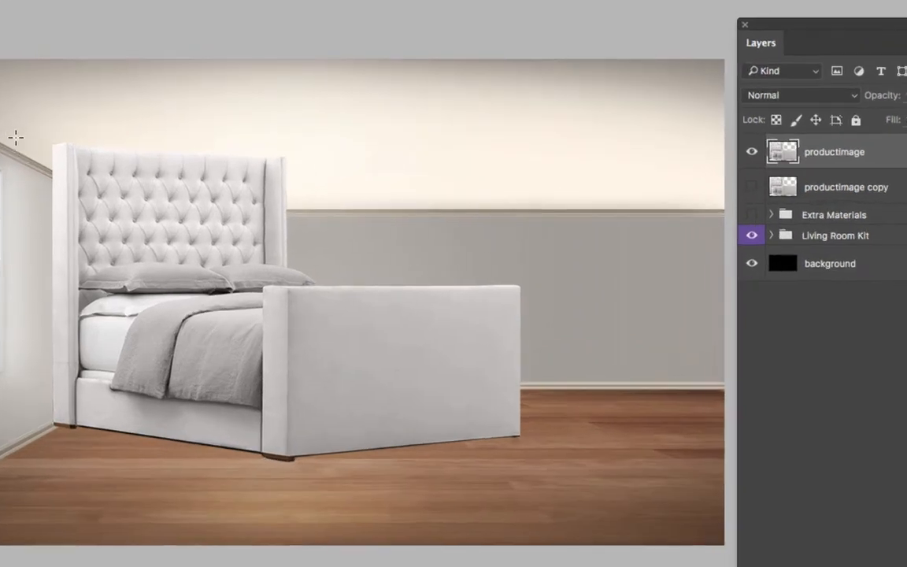
drag(134, 145, 156, 367)
drag(43, 423, 67, 464)
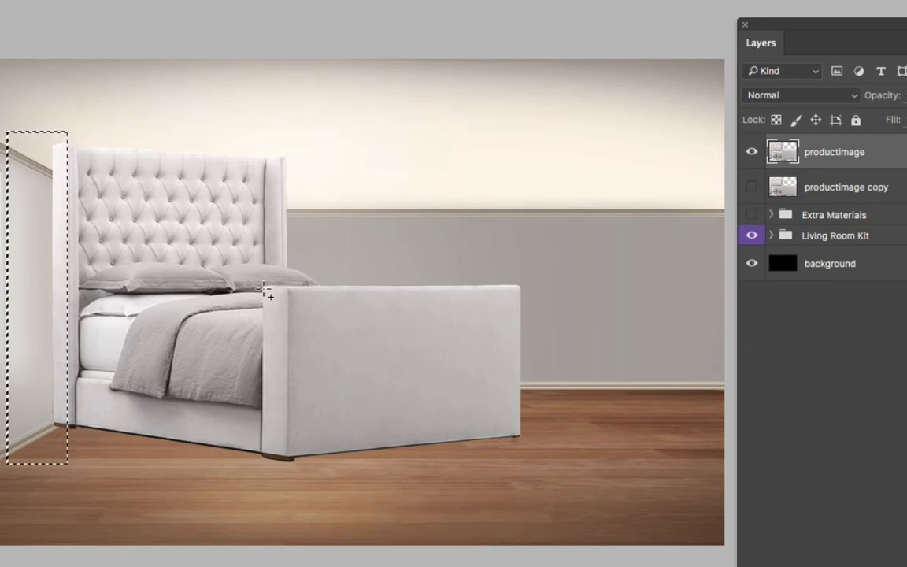
drag(264, 288, 290, 478)
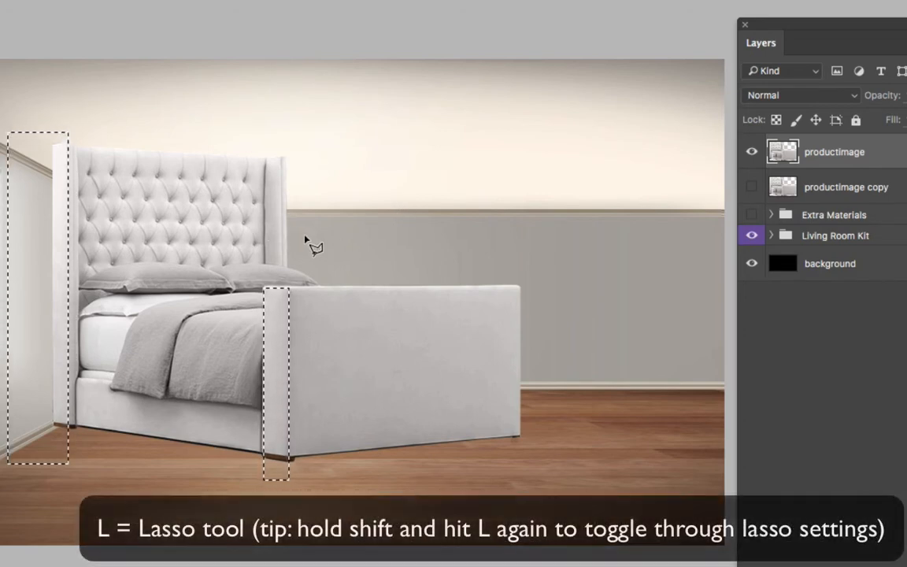
Step: Add the mattress, duvet and side rail between the headboard and footboard ends to the selection with the Polygonal Lasso
click(273, 307)
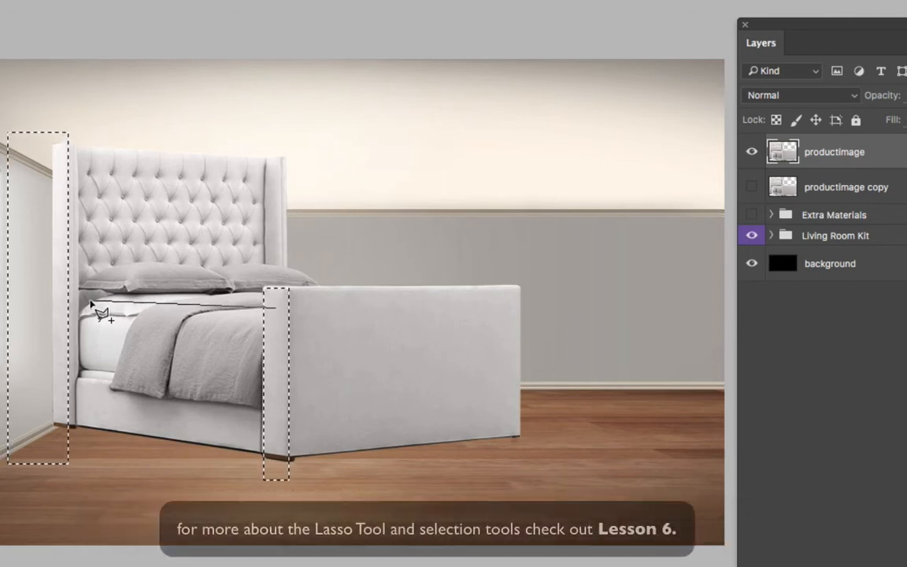
click(77, 313)
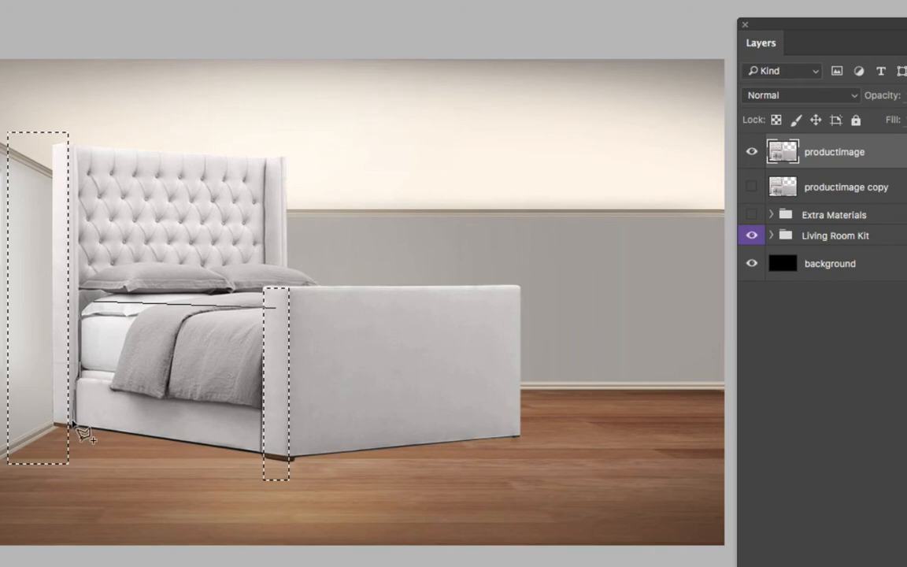
click(71, 428)
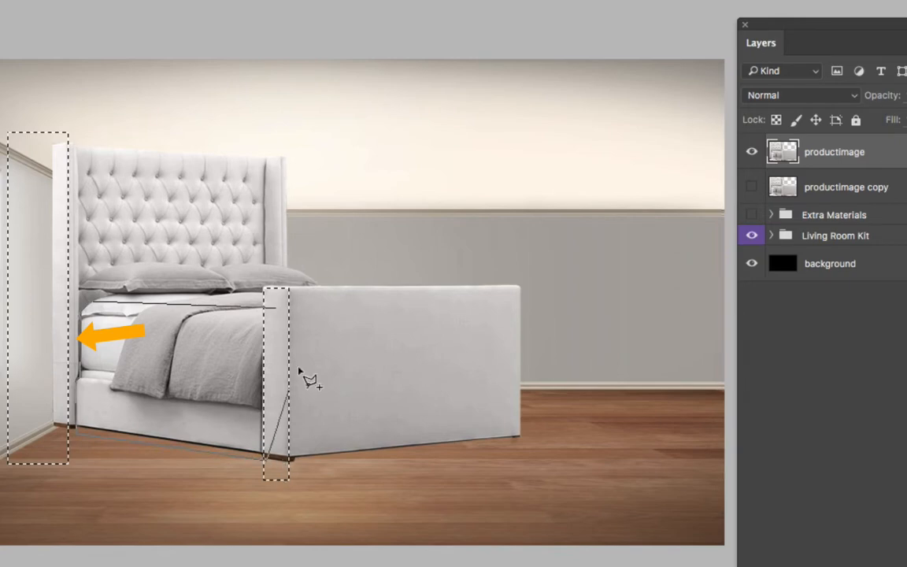
click(288, 311)
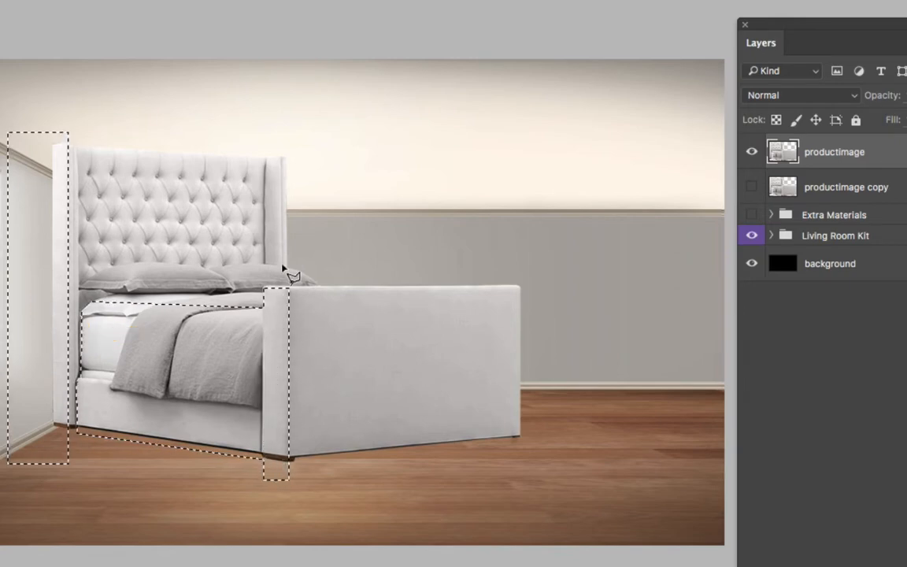
Step: Extend the selection around the near end of the front pillow and along the top edge of the bedding
click(140, 271)
click(140, 321)
click(84, 320)
click(82, 288)
click(90, 279)
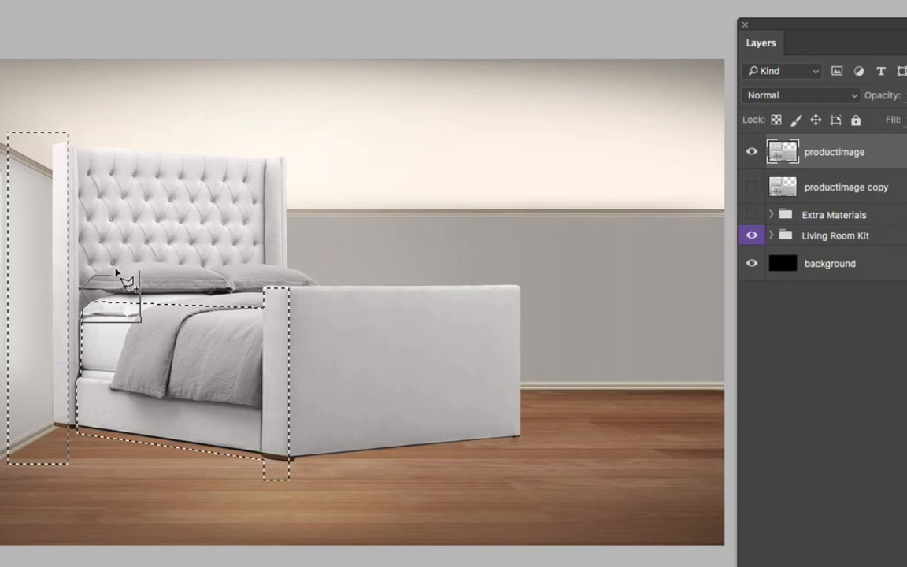
click(116, 267)
click(139, 262)
click(151, 264)
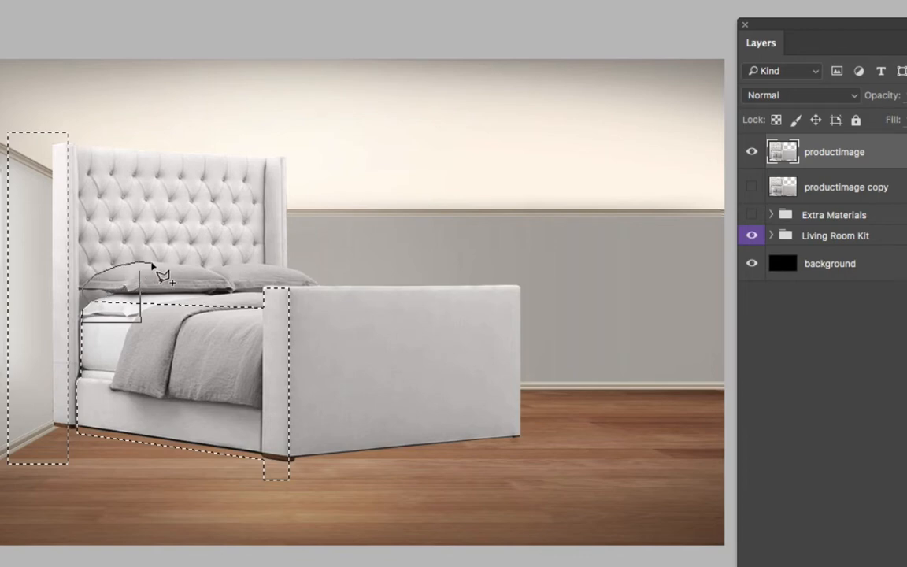
click(152, 295)
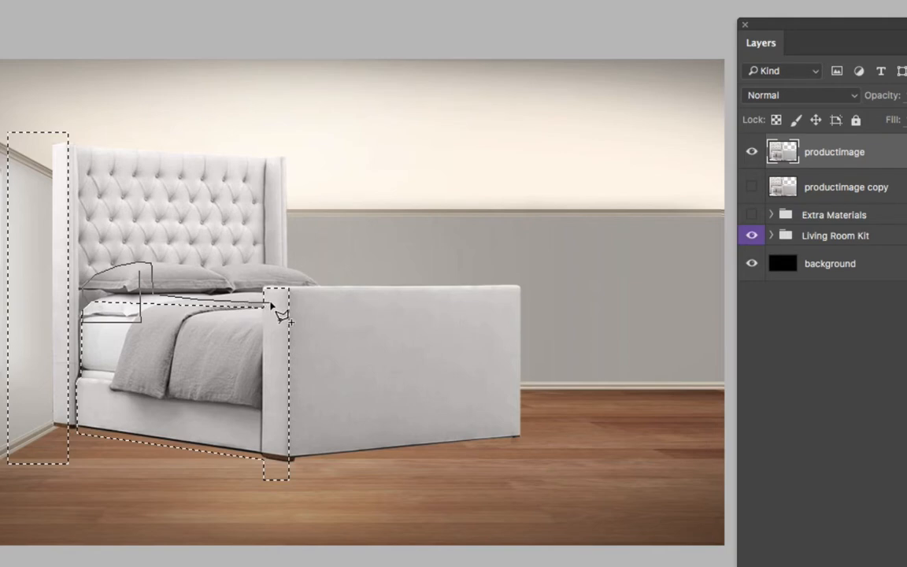
double_click(144, 324)
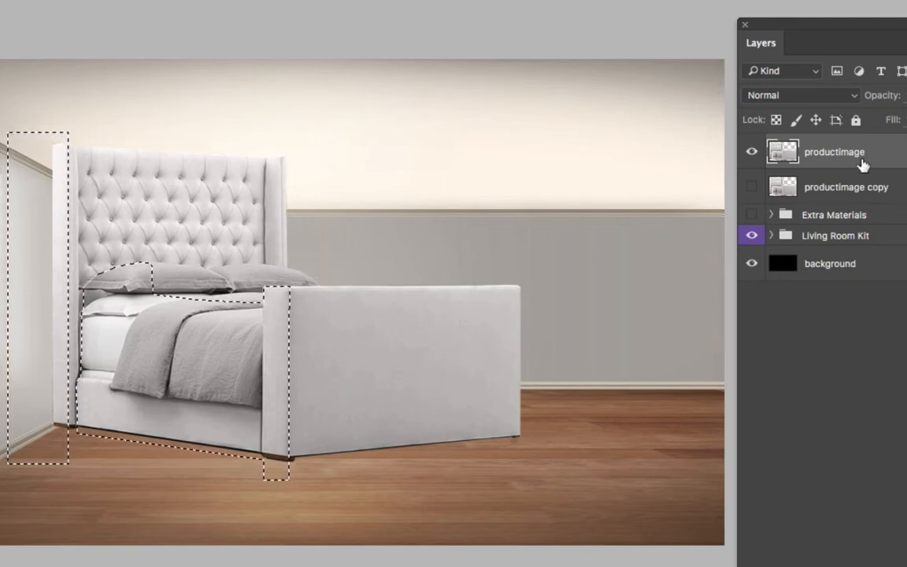
Step: Copy the selected bed side onto its own layer and check the cutout with productimage temporarily hidden
key(super+j)
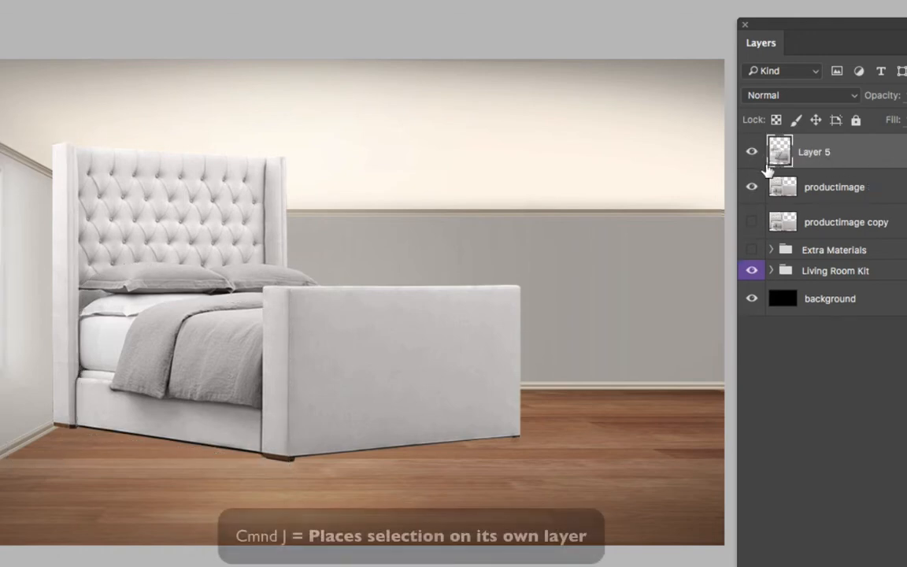
click(750, 187)
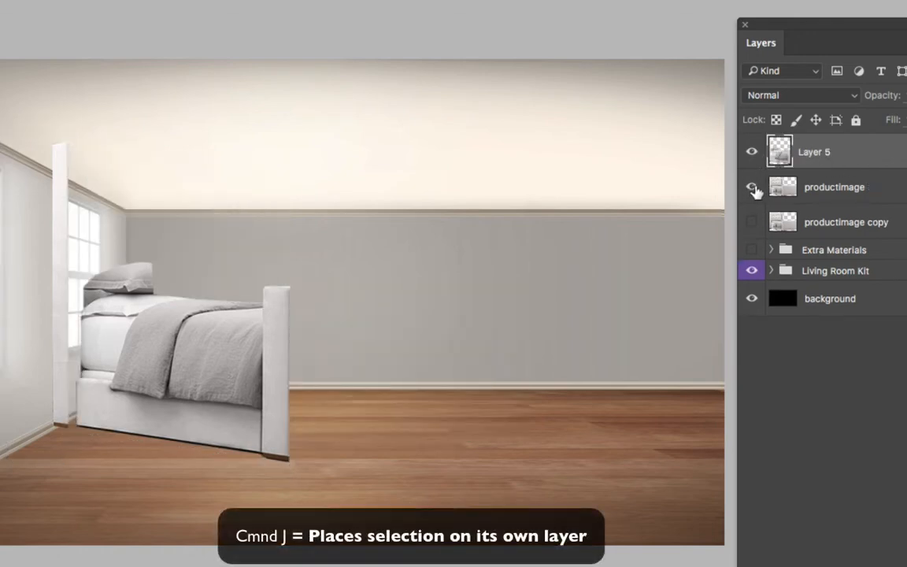
click(751, 188)
Step: On the productimage layer, outline the tufted headboard and pillows with the Polygonal Lasso, excluding the headboard's left outer panel
click(842, 198)
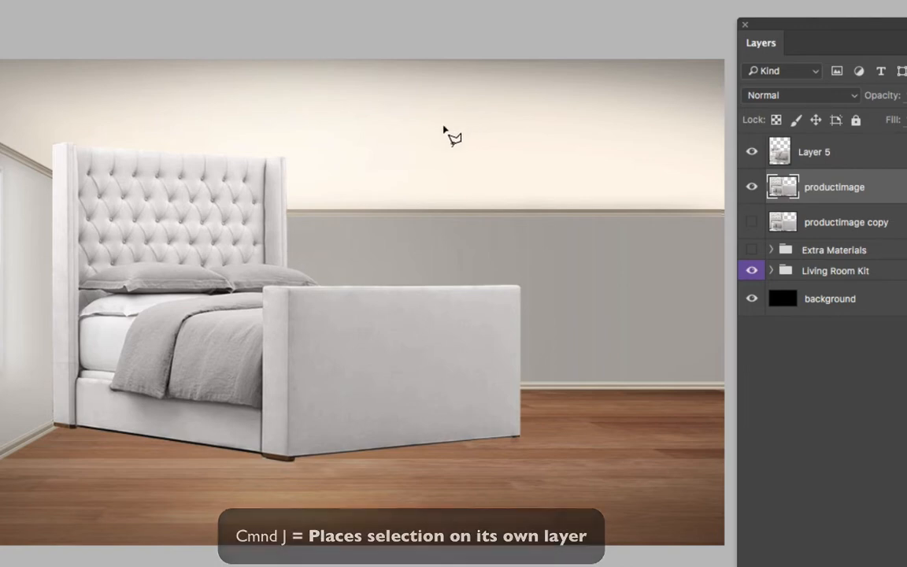
click(67, 142)
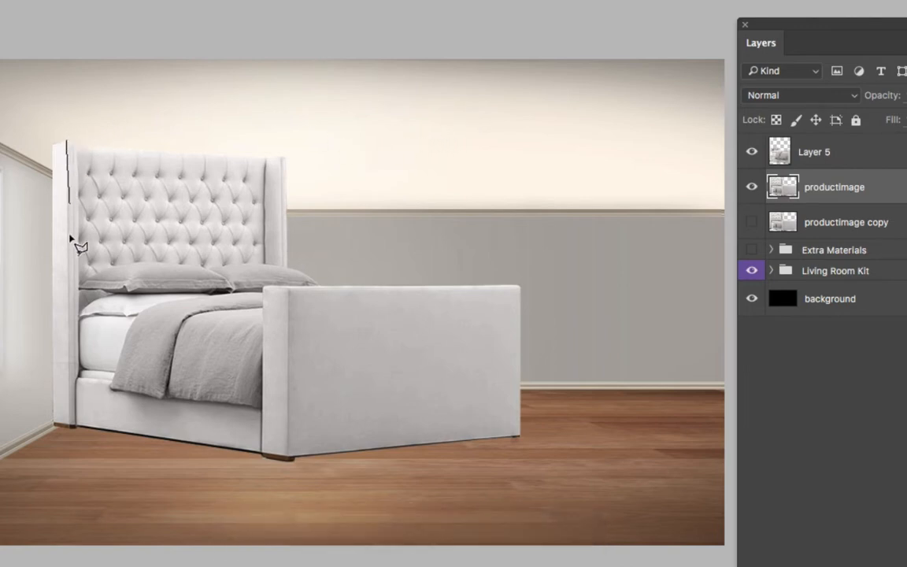
click(72, 426)
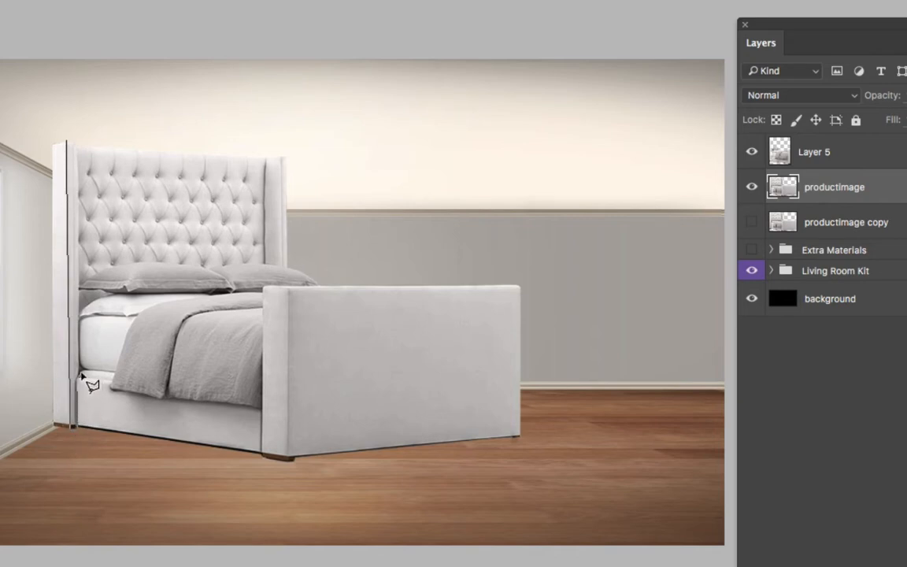
click(80, 292)
click(263, 292)
click(266, 287)
click(318, 285)
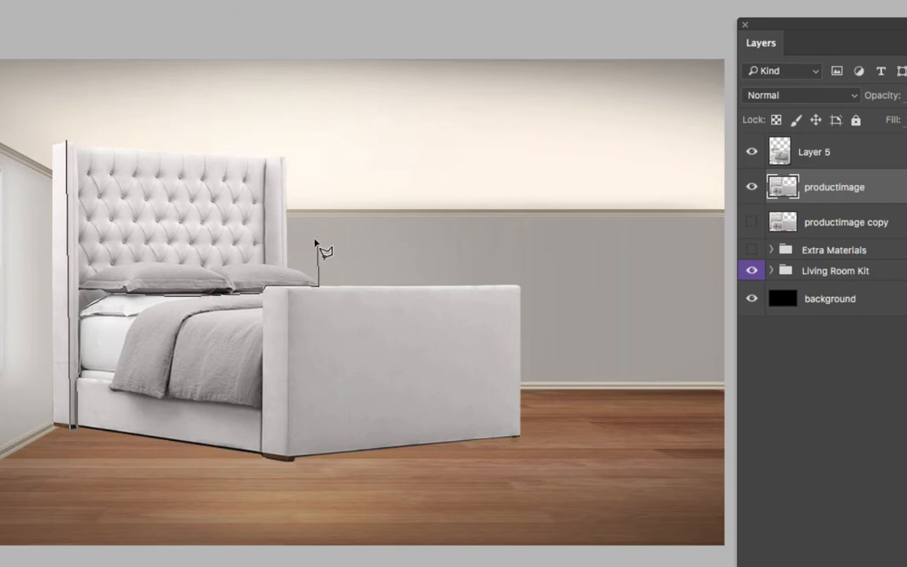
click(323, 147)
double_click(86, 121)
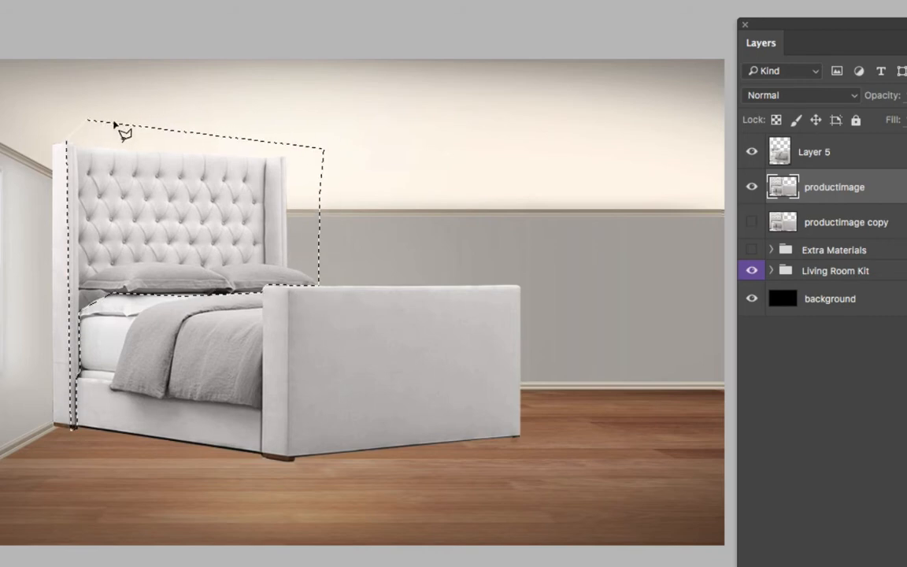
Step: Add the footboard's front face to the headboard selection and copy both areas onto a new layer
shift+click(287, 289)
click(288, 471)
click(521, 446)
click(531, 282)
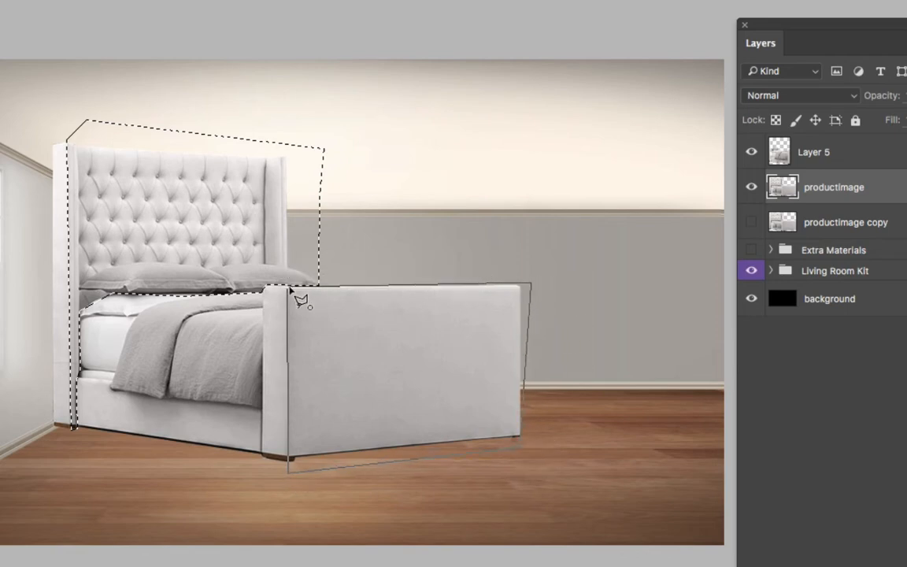
click(287, 289)
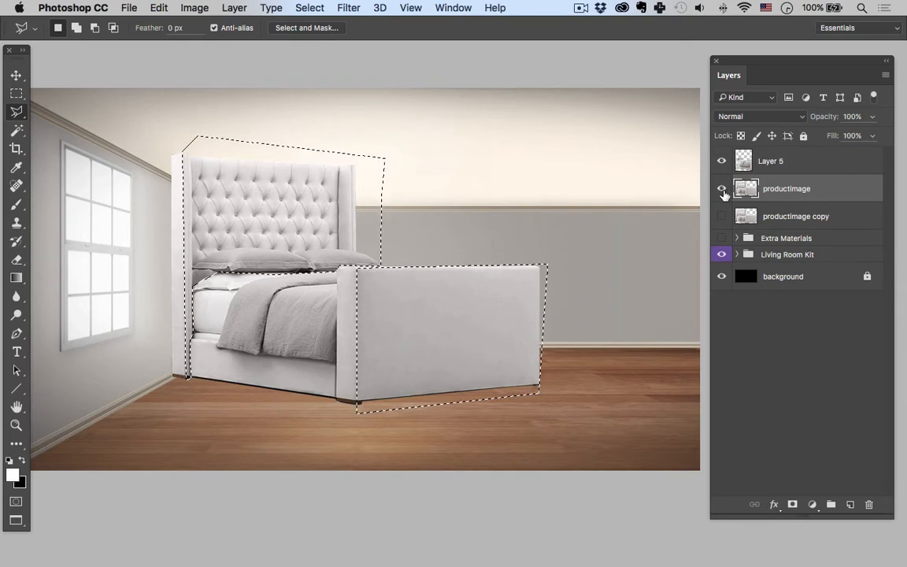
key(super+j)
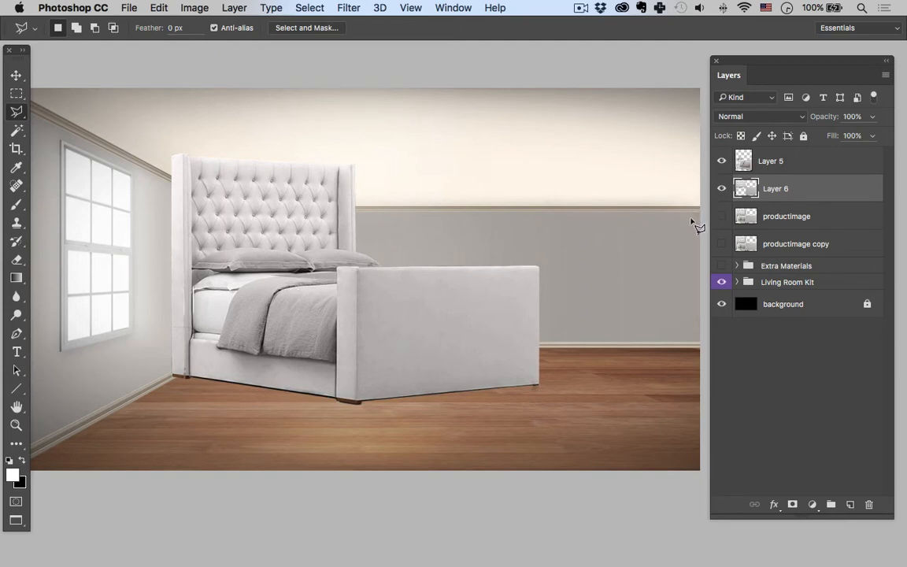
Step: Check the cutouts by temporarily hiding Layer 6, and group Layer 5 and Layer 6 together
click(738, 168)
click(721, 189)
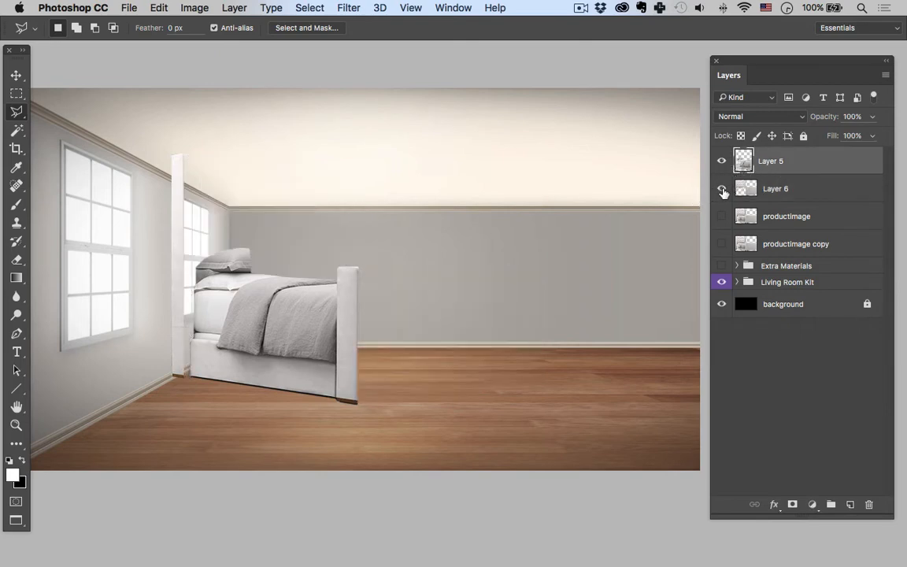
click(721, 189)
shift+click(775, 192)
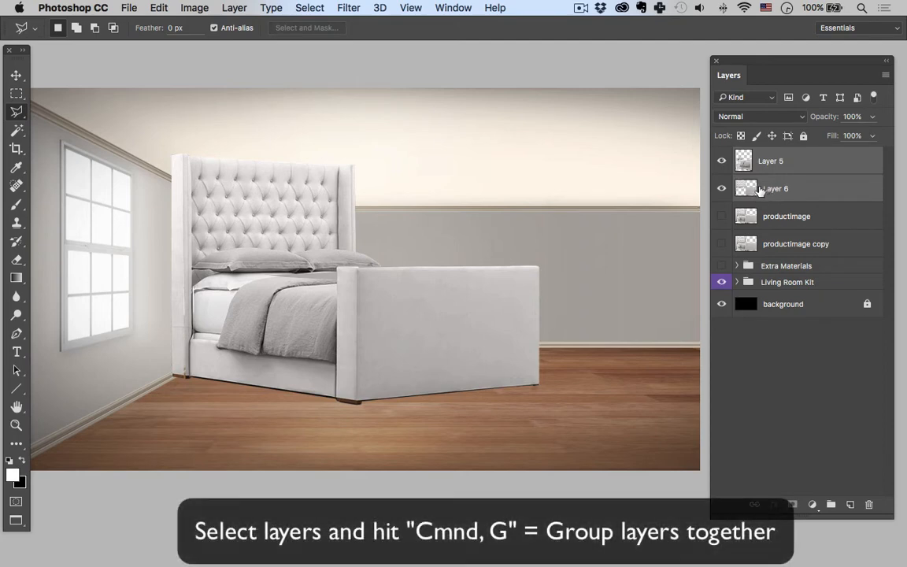
key(super+g)
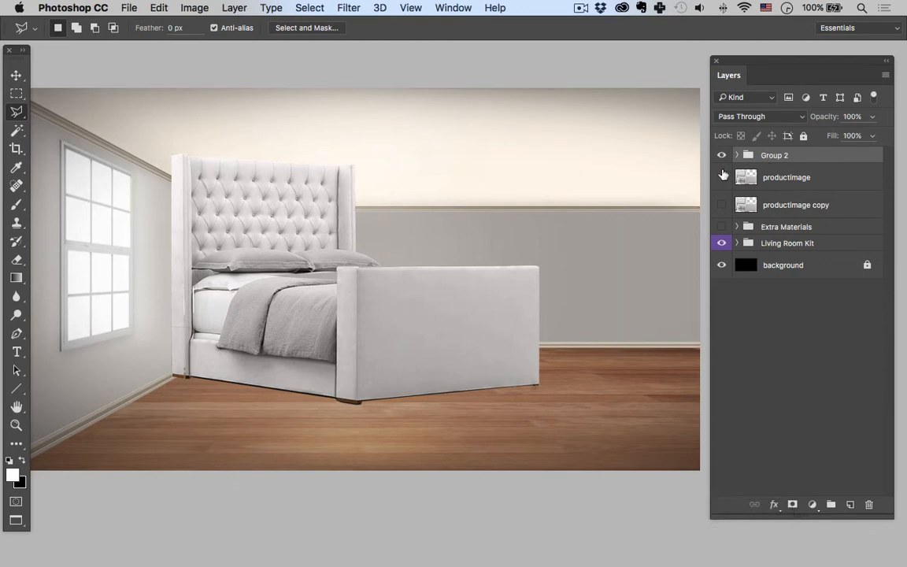
Step: Scale the bed group to about 85% and place it beside the window wall, centred near X 758 px, Y 673 px
key(super+t)
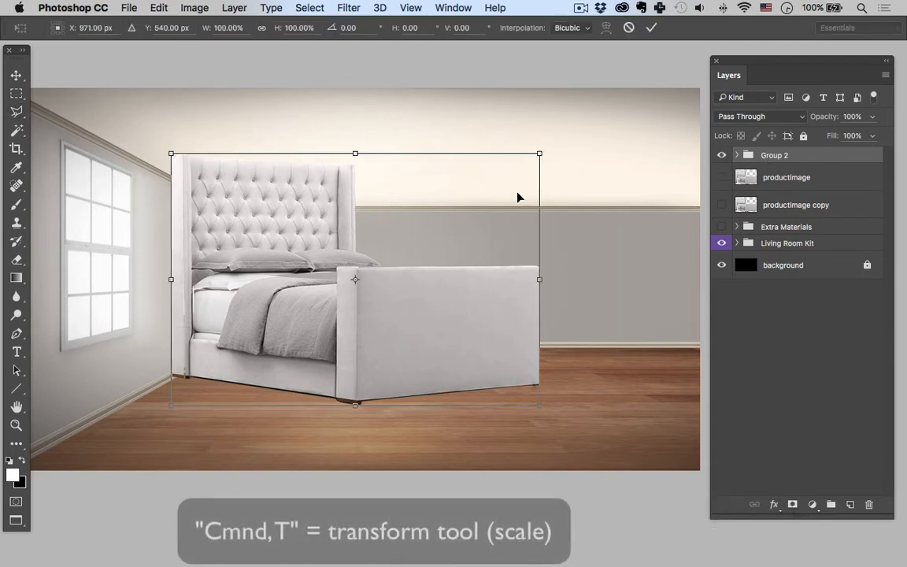
drag(539, 153, 498, 181)
drag(428, 240, 346, 293)
drag(419, 230, 426, 225)
drag(396, 259, 399, 258)
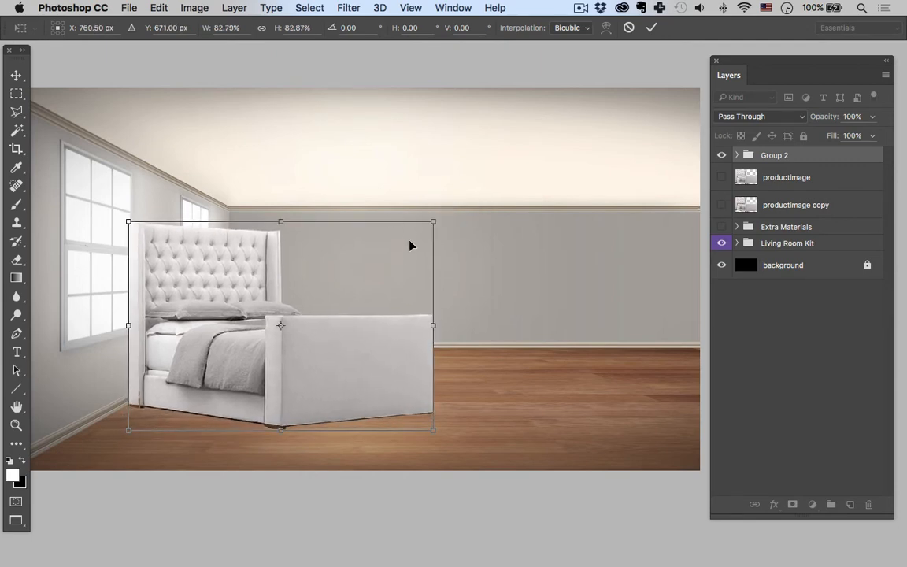
drag(433, 221, 437, 218)
drag(406, 250, 409, 251)
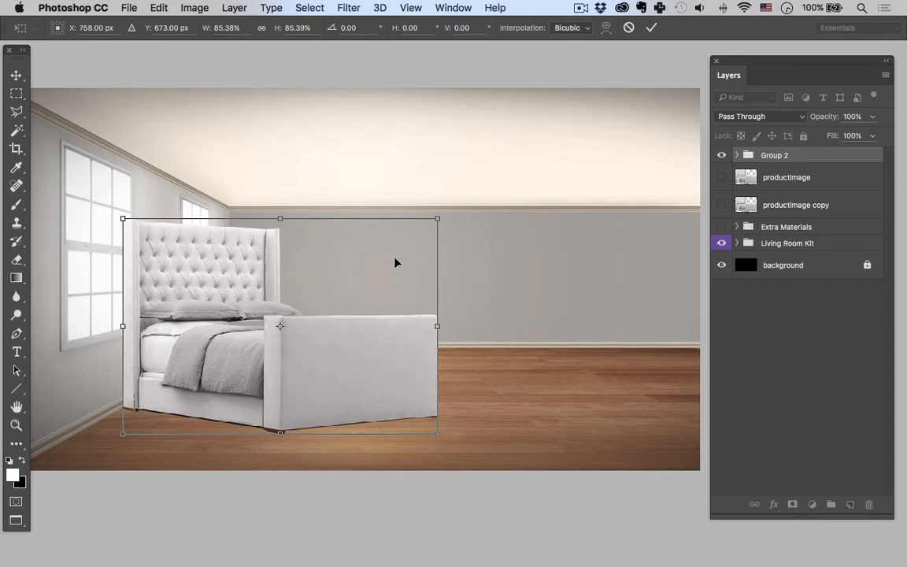
key(Return)
key(l)
Step: Expand Group 2, check its layers' visibility, hide Layer 6, and make Layer 5 active
click(737, 156)
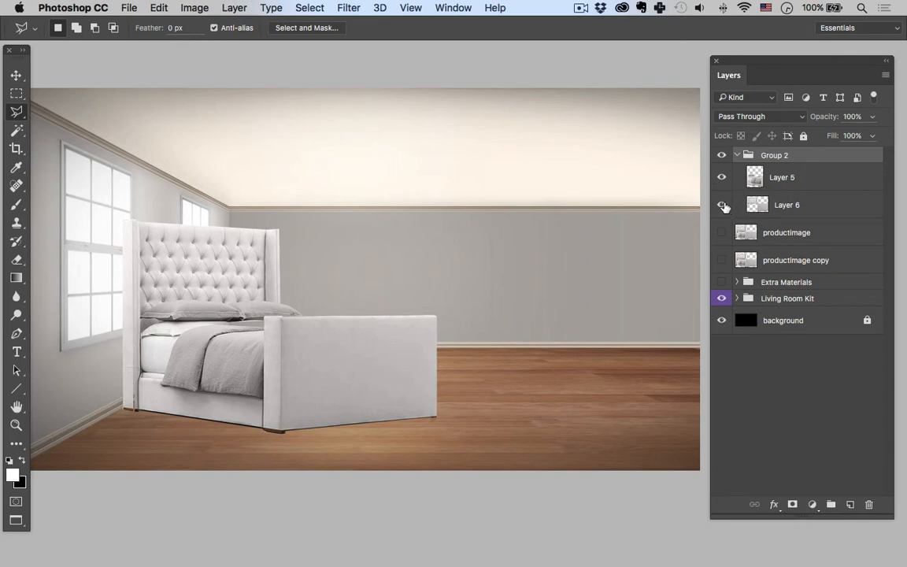
click(722, 179)
click(722, 180)
click(722, 205)
click(767, 202)
click(773, 189)
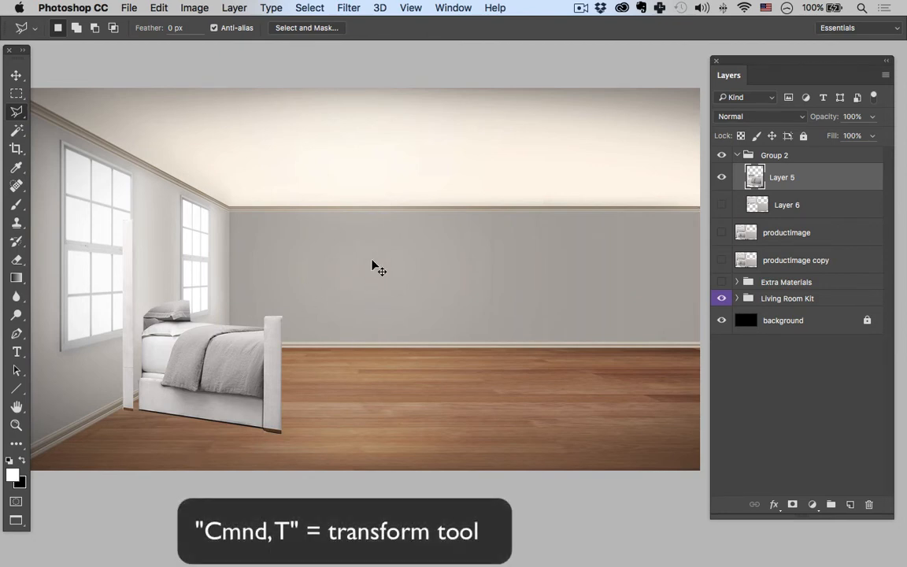
Step: Apply a Perspective transform to Layer 5, adjusting the footboard edge until the bed's base runs horizontally
key(super+t)
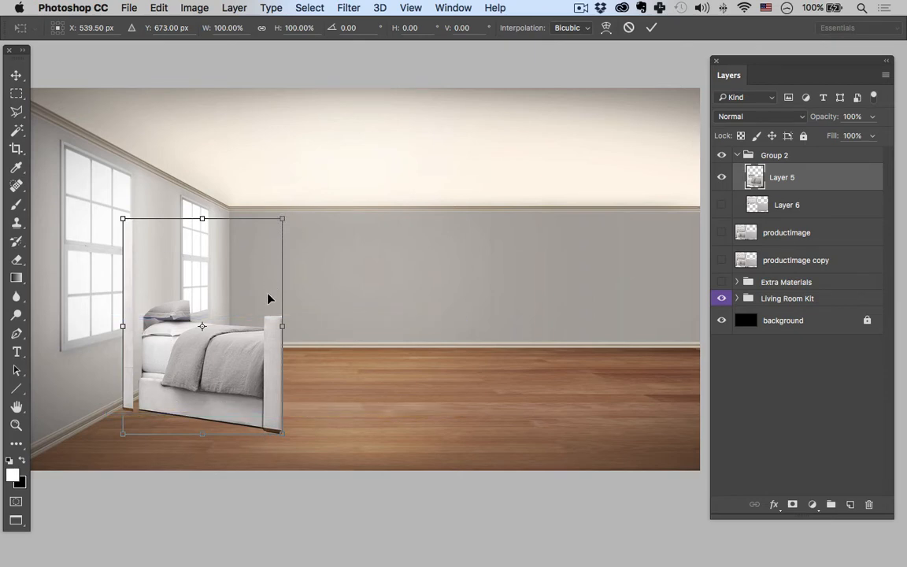
right_click(262, 326)
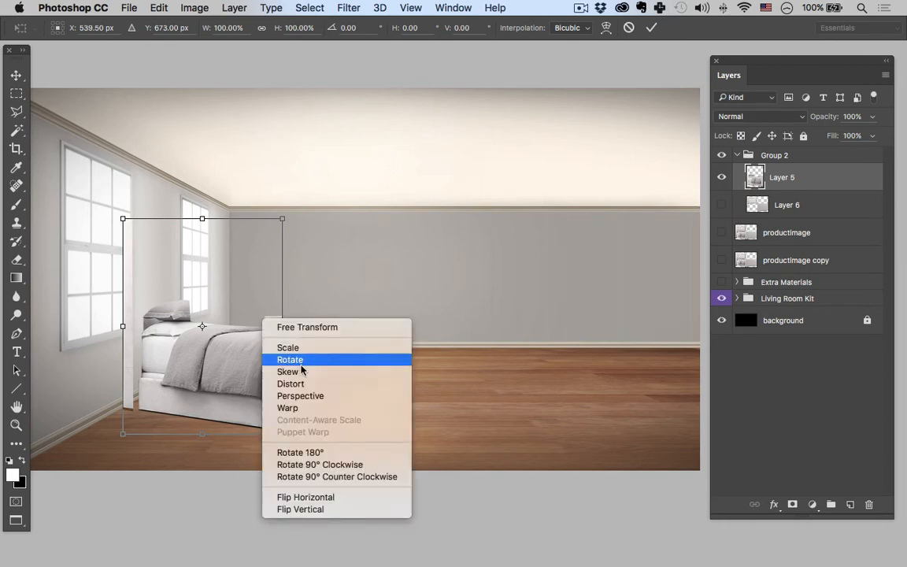
click(311, 396)
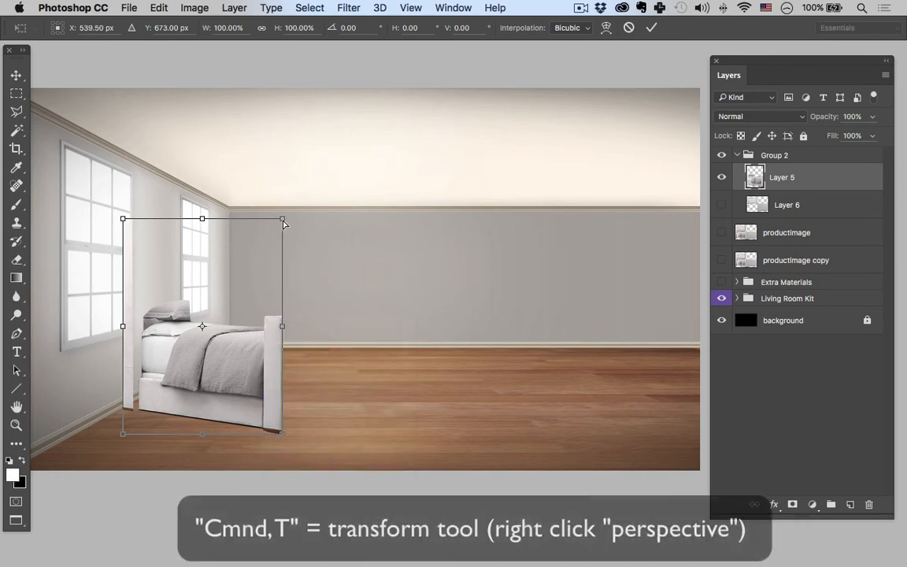
drag(283, 223, 281, 240)
drag(281, 329, 284, 325)
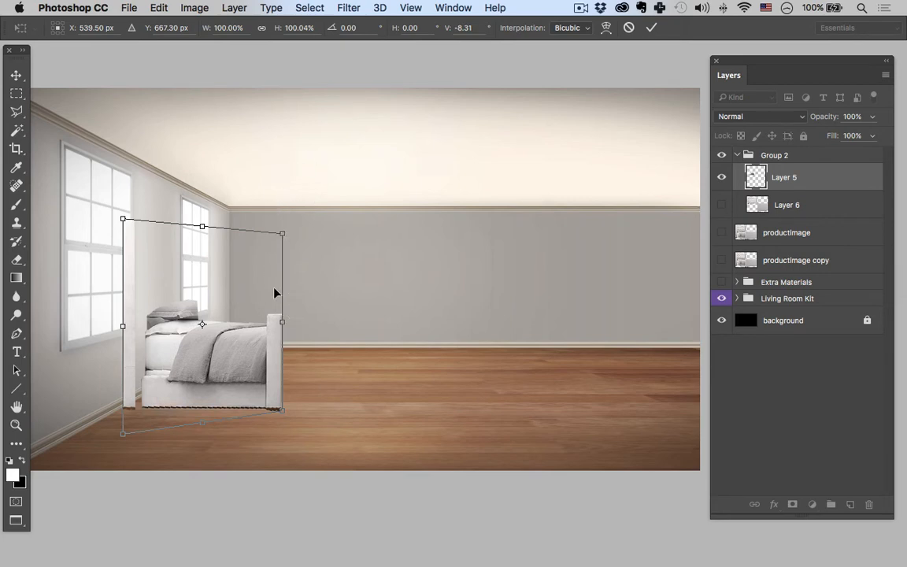
key(Return)
key(l)
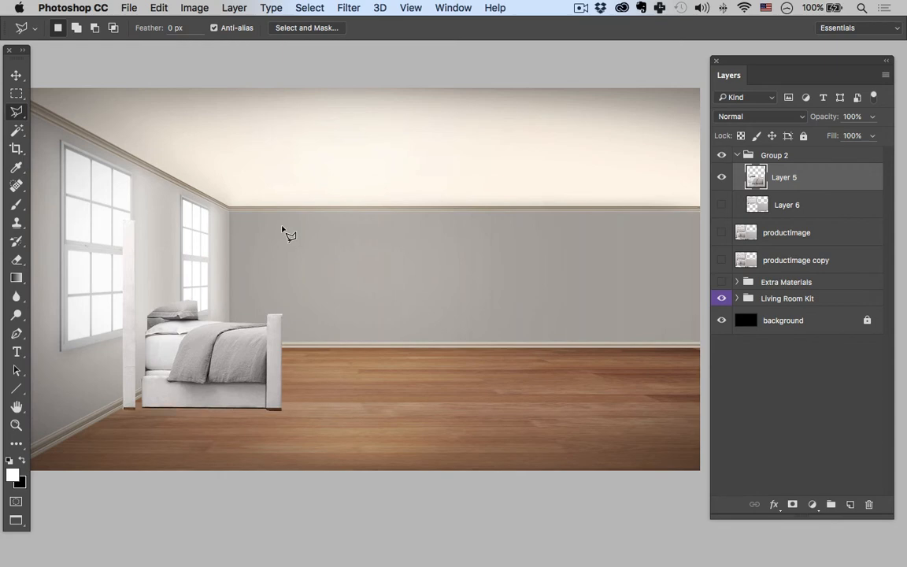
Step: Show the rulers, check the bed's alignment with horizontal guides at its base and the footboard's upper edge, and hide the guides
key(super+r)
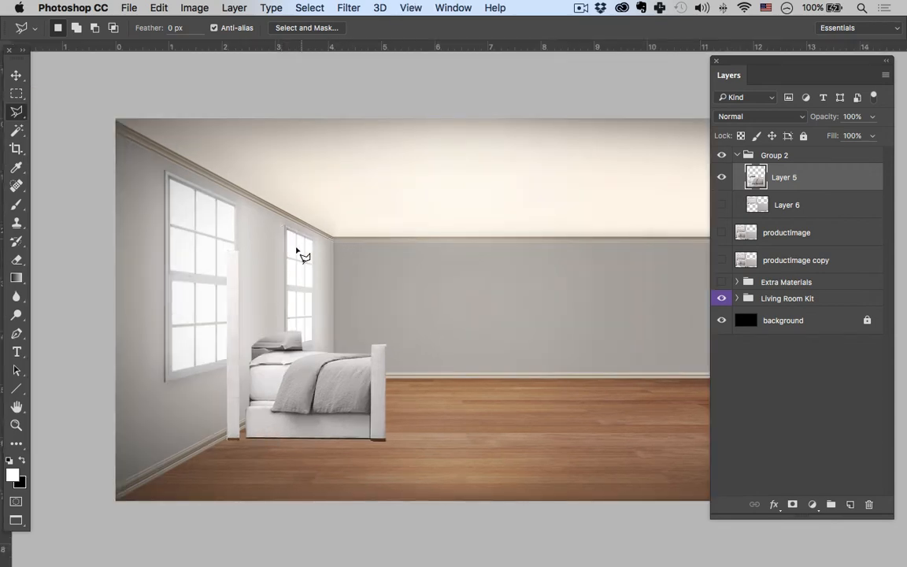
drag(329, 47, 393, 442)
drag(325, 52, 307, 344)
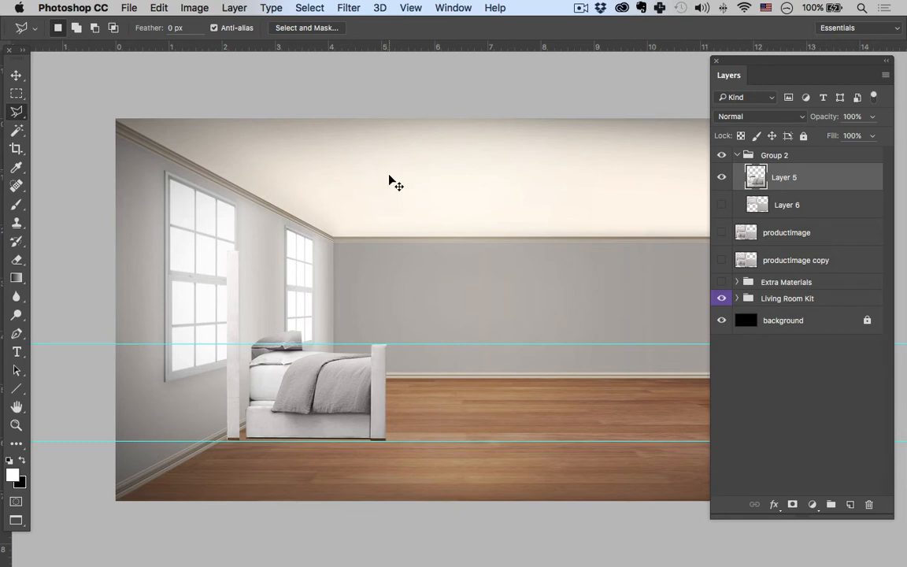
key(super+h)
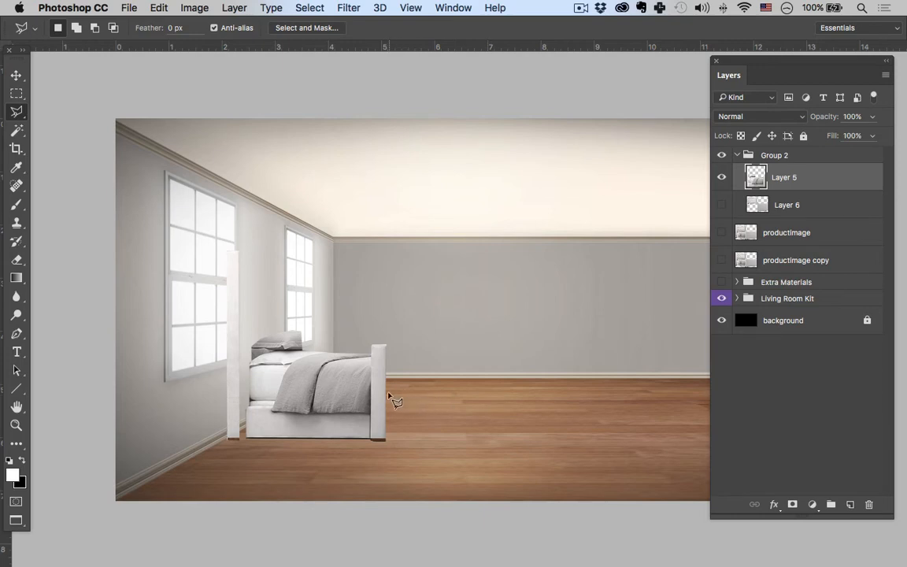
Step: Try stretching the whole bed side on Layer 5 horizontally to about 188% width
drag(383, 379, 352, 374)
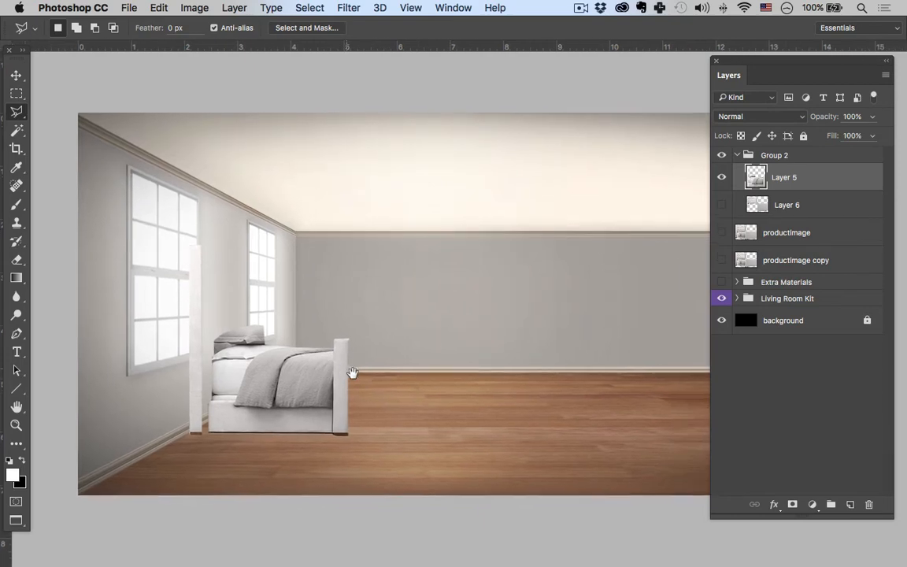
key(super+t)
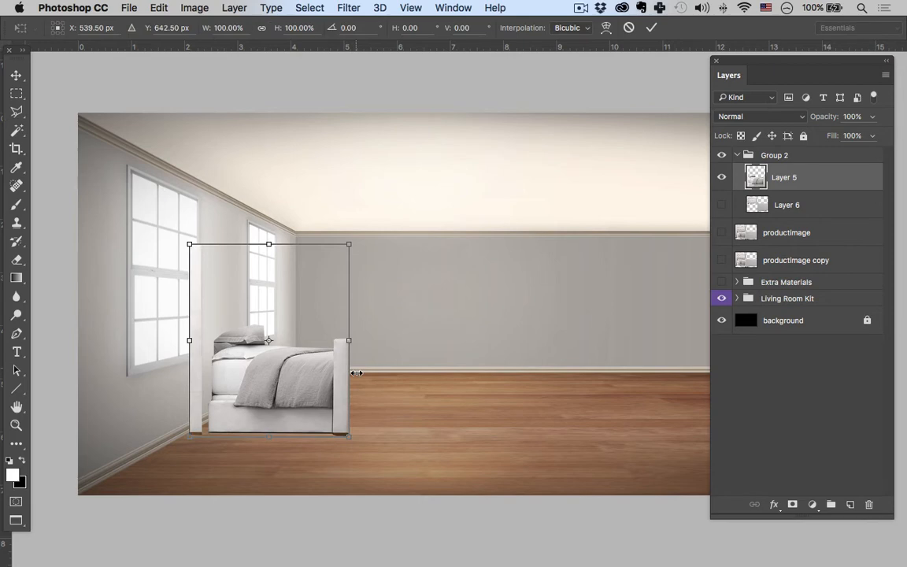
drag(346, 340, 489, 343)
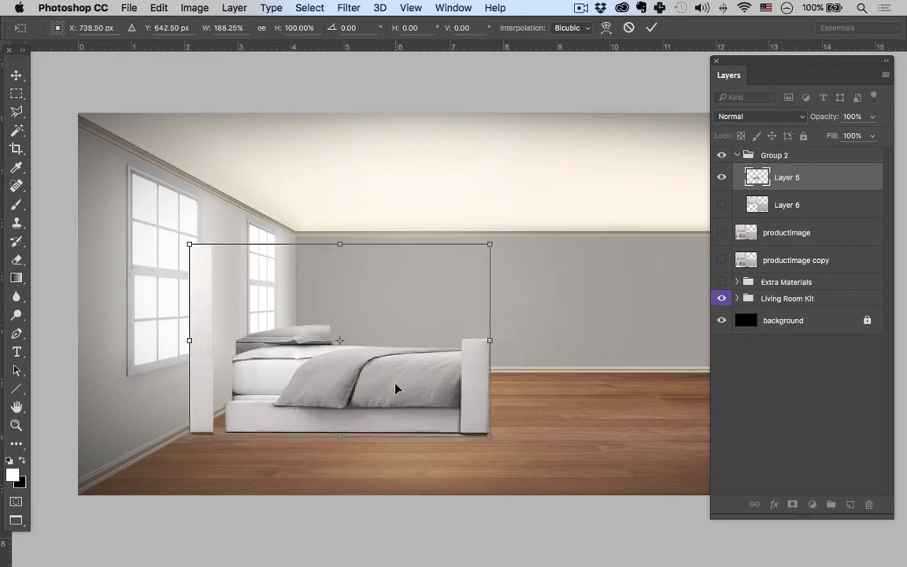
key(l)
key(super+z)
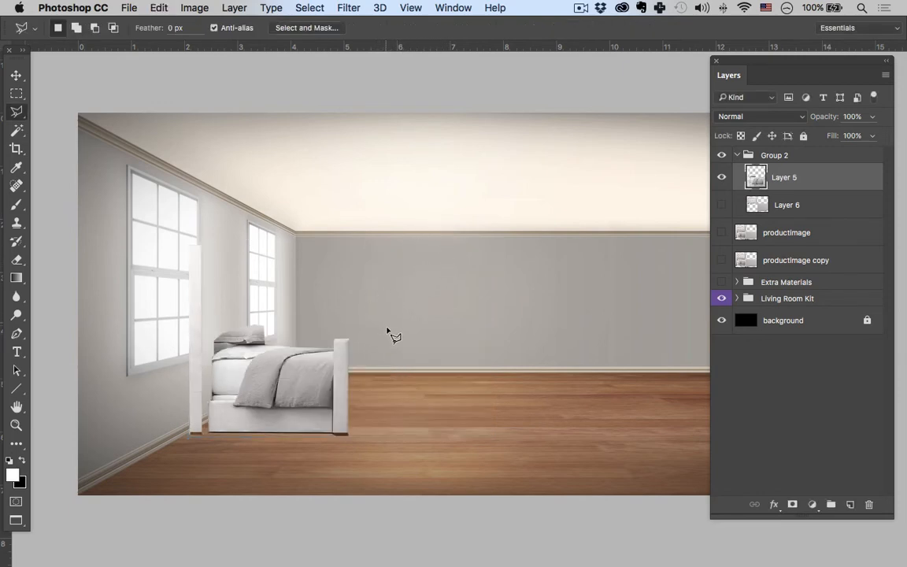
Step: Marquee-select the blanket and base section just before the footboard on Layer 5 and copy it onto its own layer
key(m)
drag(385, 318, 336, 444)
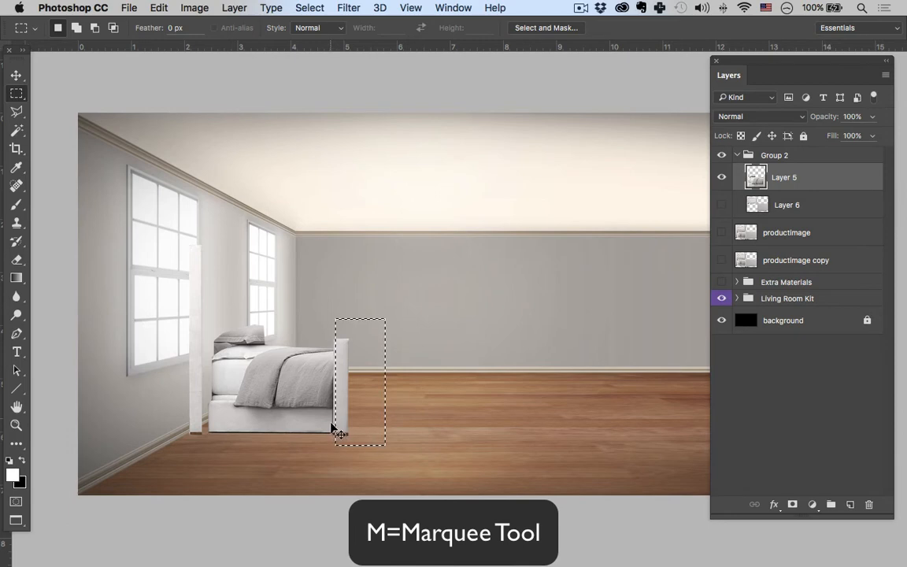
key(super+d)
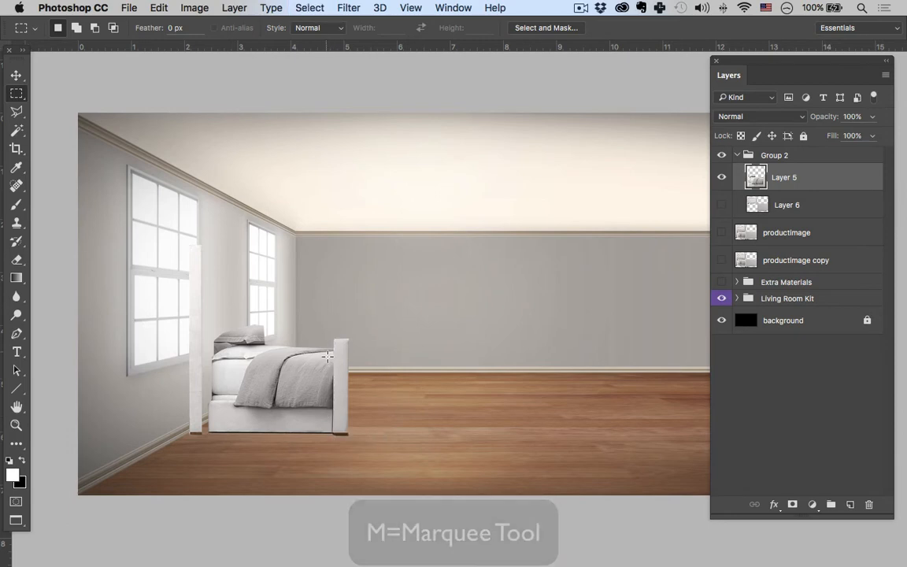
drag(330, 357, 286, 435)
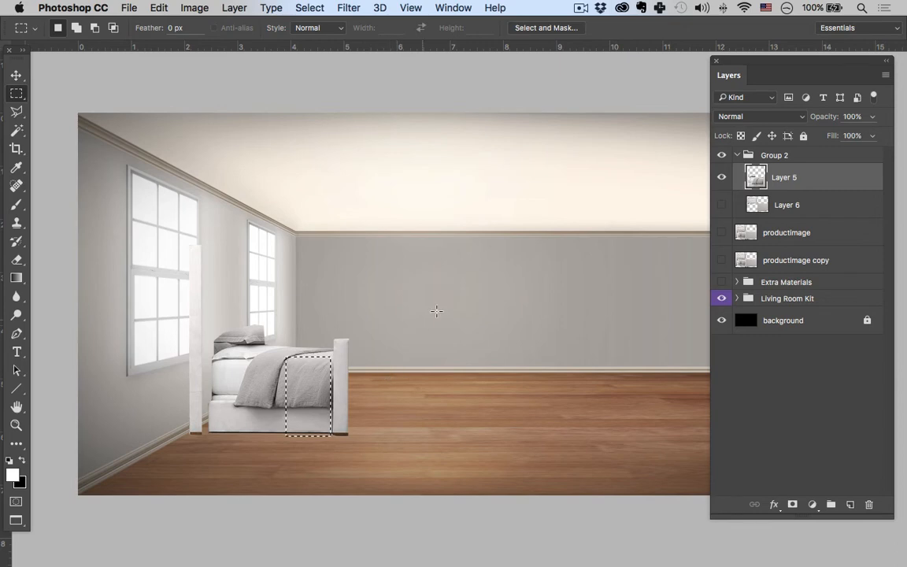
key(super+j)
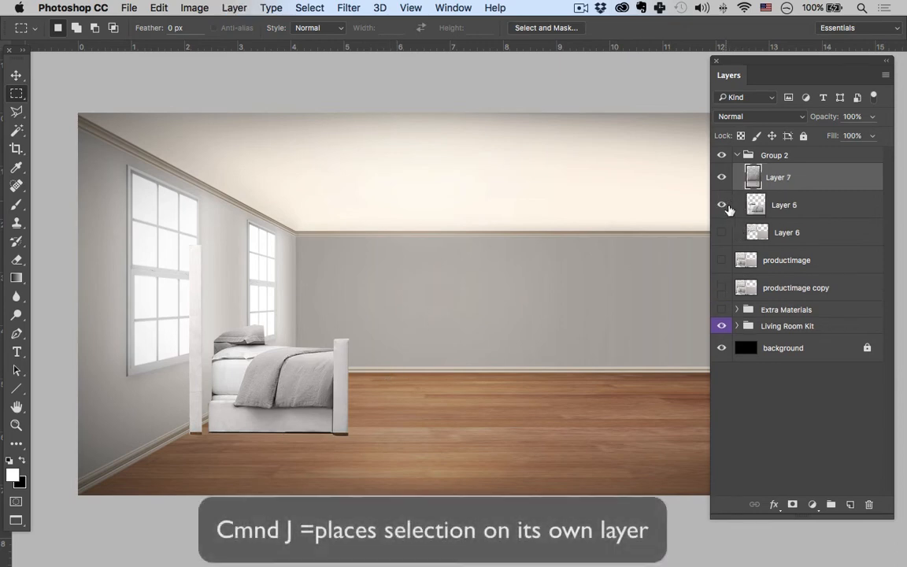
Step: Marquee-select the footboard post with a narrow strip of bedding on Layer 5 and copy it onto its own layer
click(777, 207)
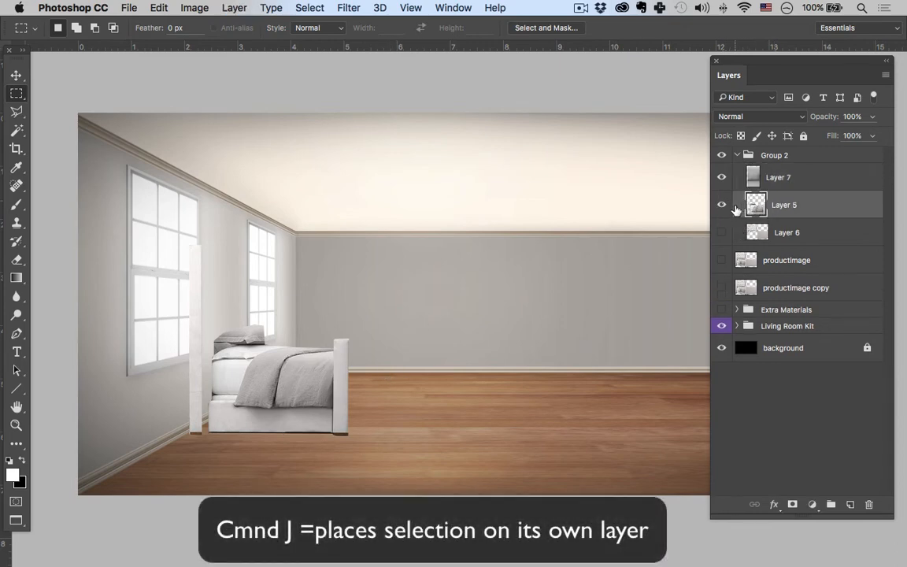
drag(376, 319, 325, 439)
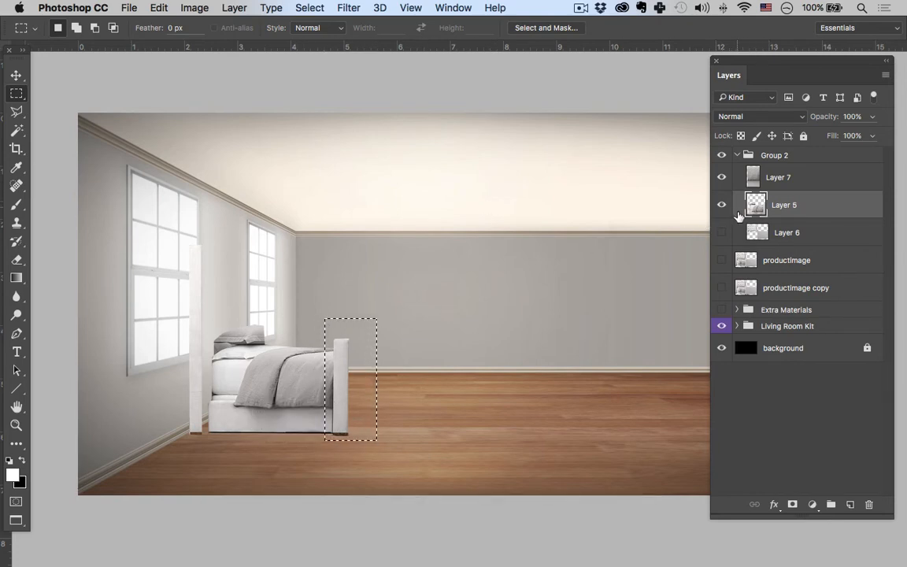
key(super+j)
click(775, 234)
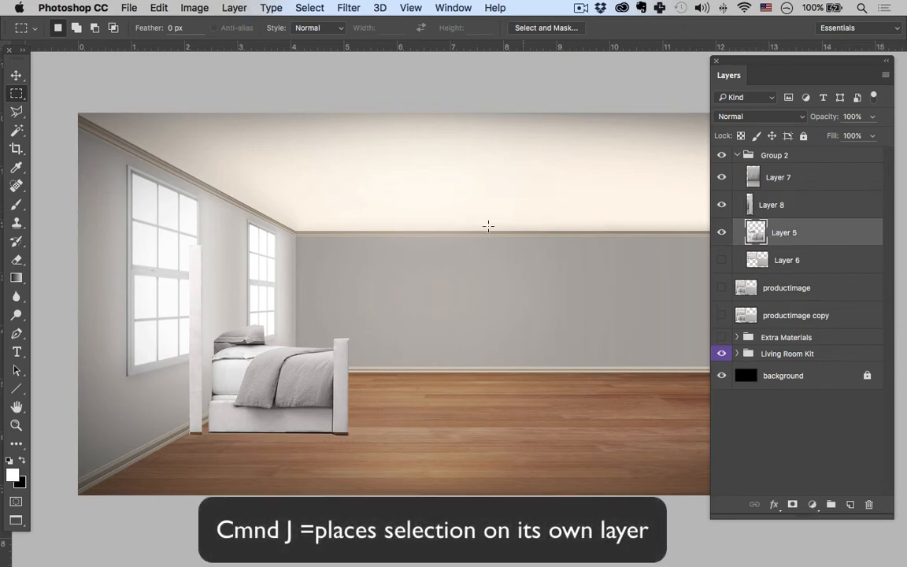
Step: Move the copied footboard post on Layer 8 horizontally away from the bed by about 2.3 ruler units
click(766, 207)
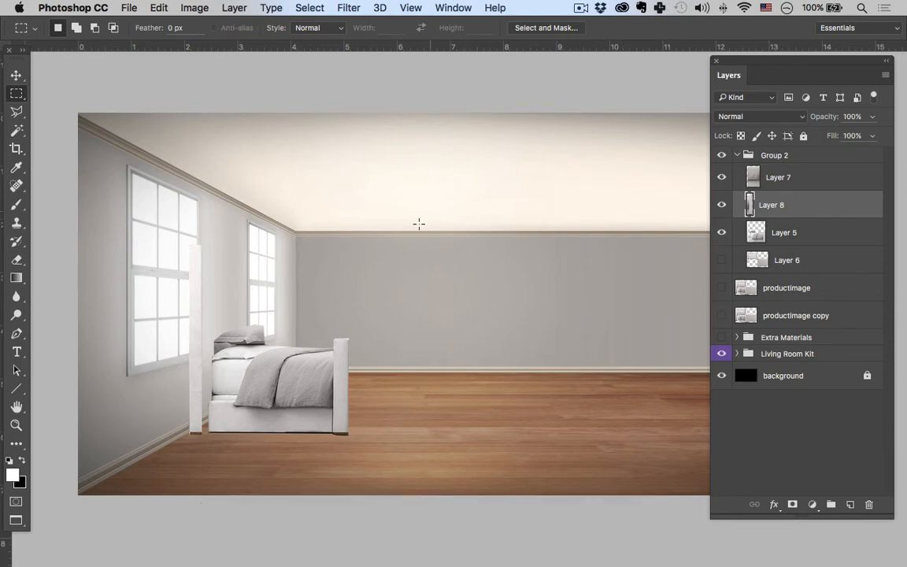
key(v)
drag(360, 414, 475, 434)
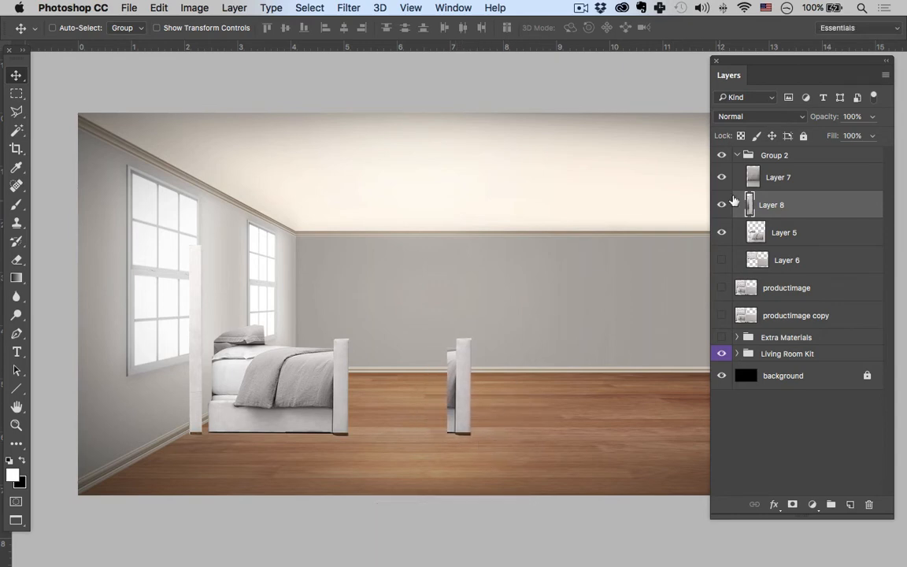
Step: Delete the original footboard post and adjoining bedding edge from Layer 5 using a rectangular selection, and deselect
click(775, 232)
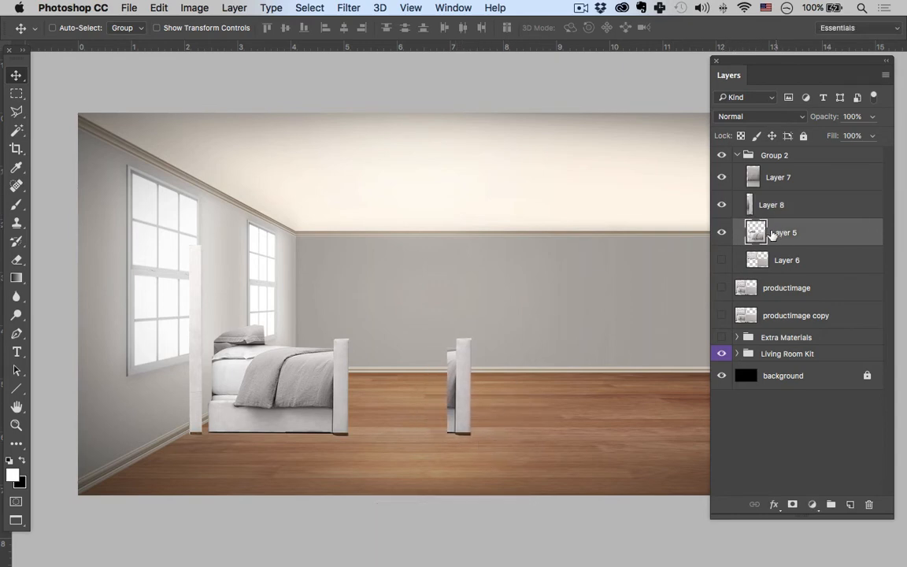
click(721, 233)
click(721, 232)
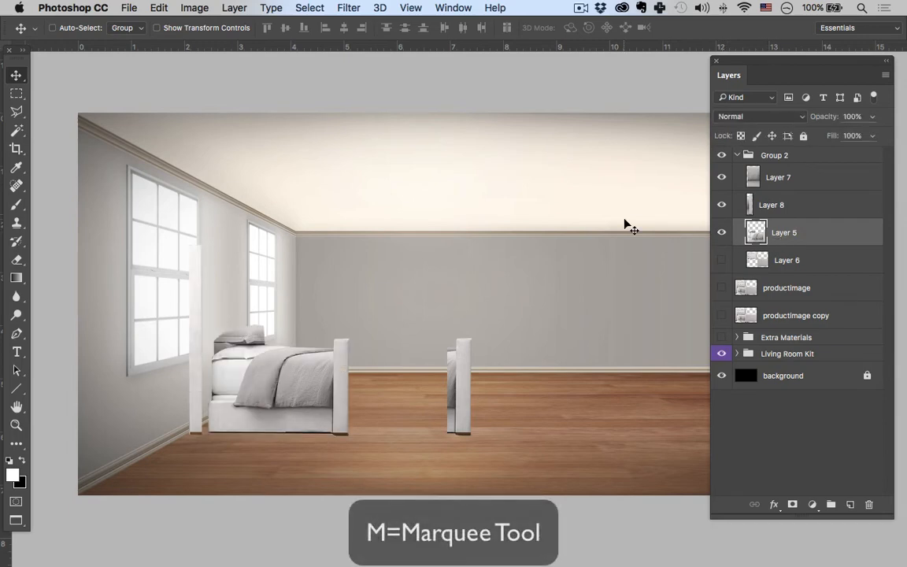
key(m)
drag(398, 314, 316, 443)
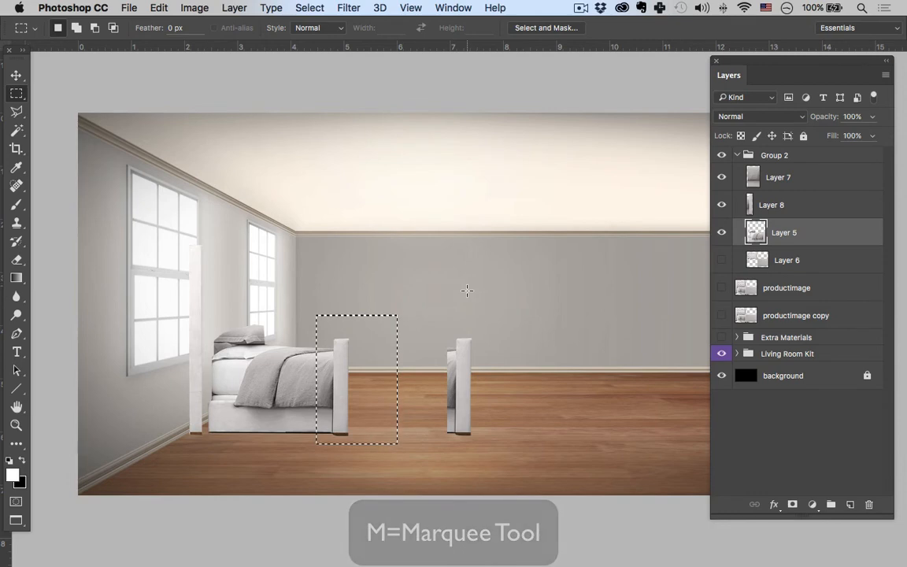
key(Delete)
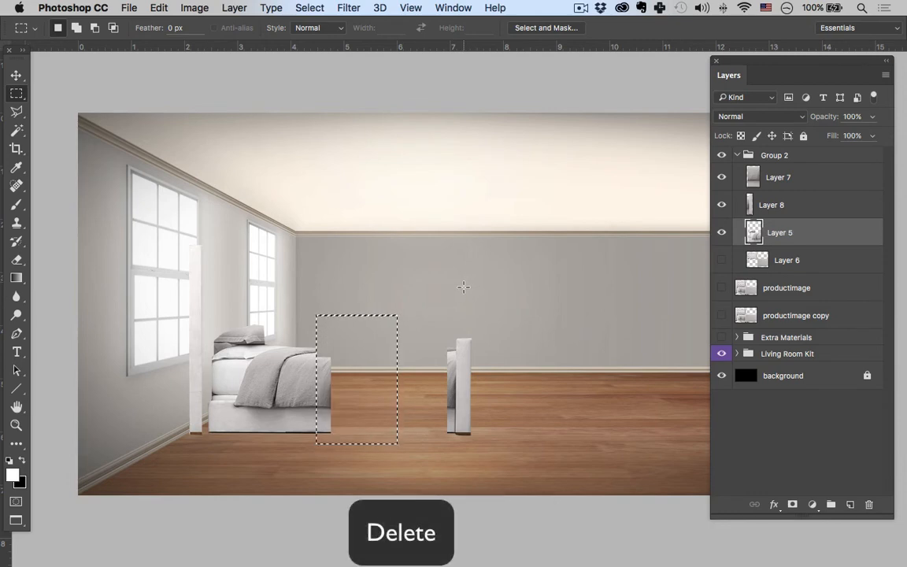
key(super+d)
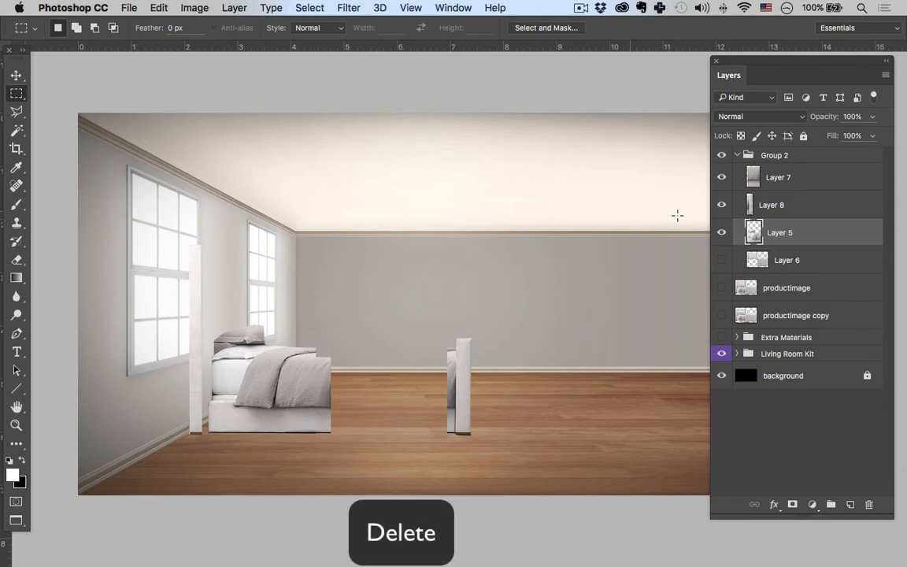
Step: Check which bed piece Layers 8, 5 and 7 each hold by toggling their visibility, and make Layer 7 active
click(721, 205)
click(721, 205)
click(722, 230)
click(722, 226)
click(720, 180)
click(725, 180)
click(773, 184)
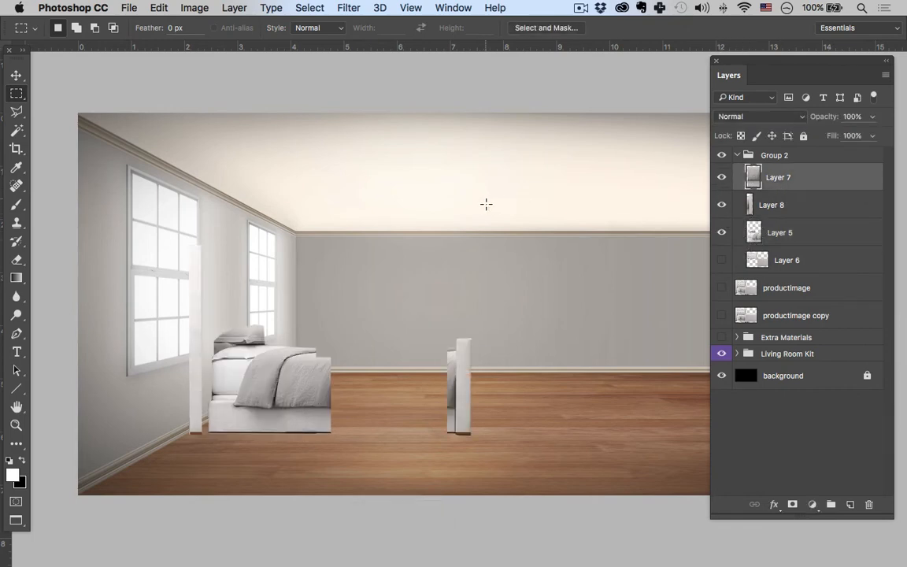
Step: Stretch the bedding and side rail piece on Layer 7 horizontally by about 2.3 ruler units to meet the footboard post
key(ctrl+t)
drag(334, 397, 454, 394)
key(Return)
key(m)
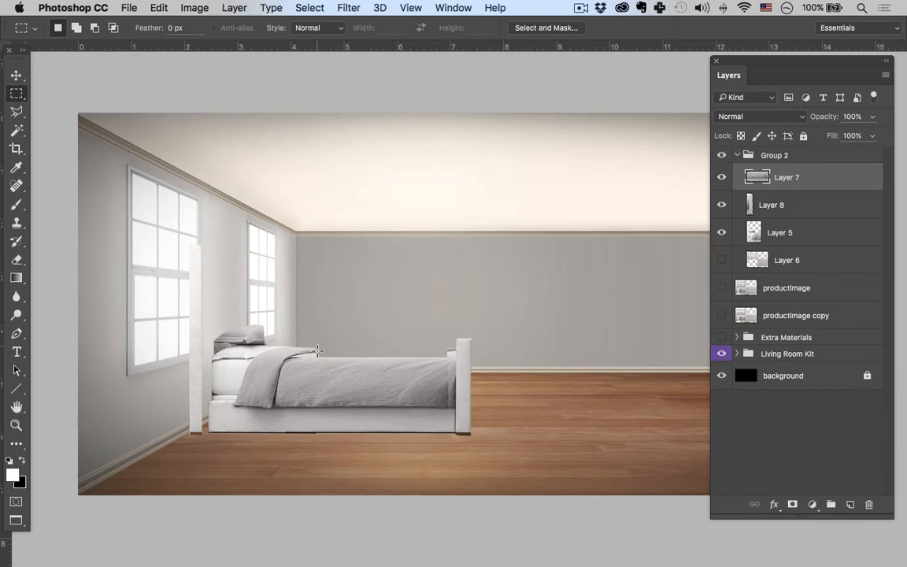
Step: Marquee-select the small mattress corner beside the footboard post on Layer 8, stretch it back to the folded duvet, and deselect
click(764, 215)
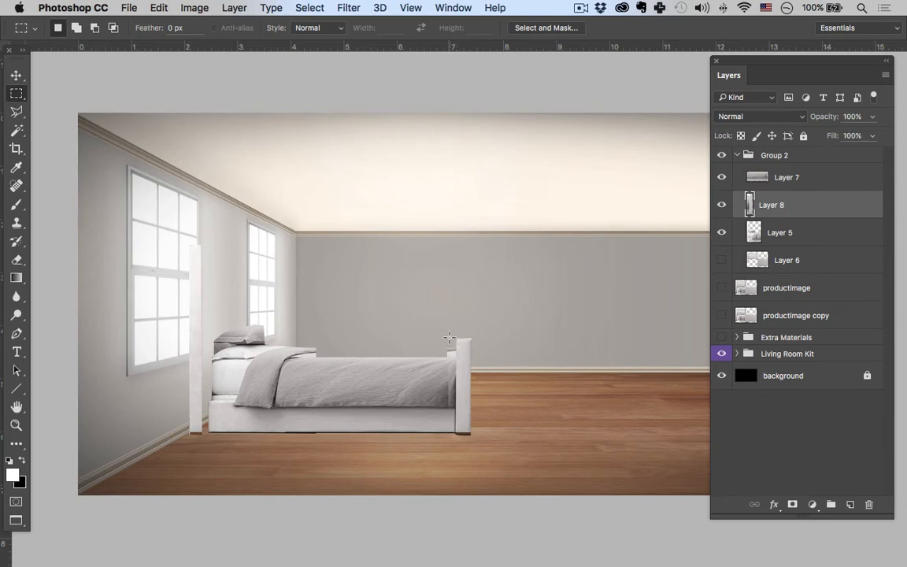
key(super+plus)
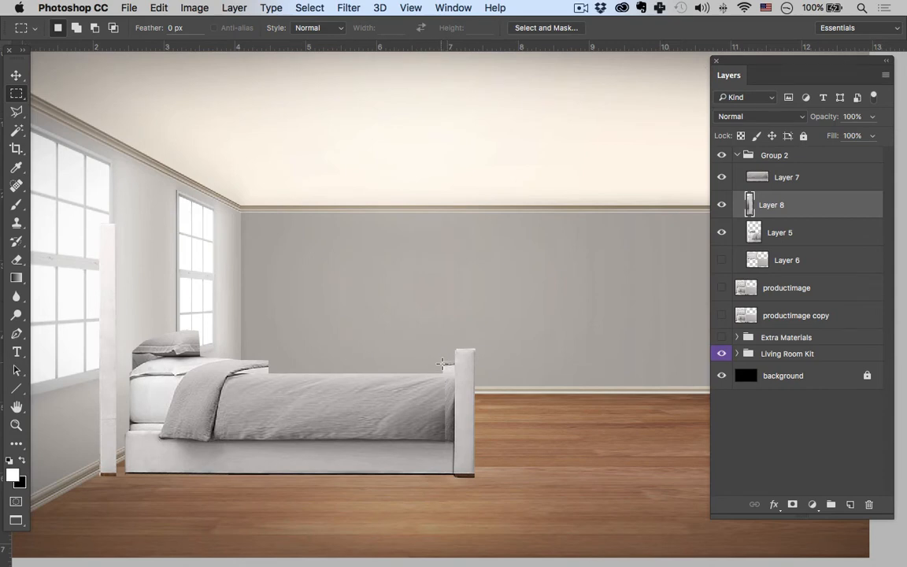
drag(436, 355, 450, 368)
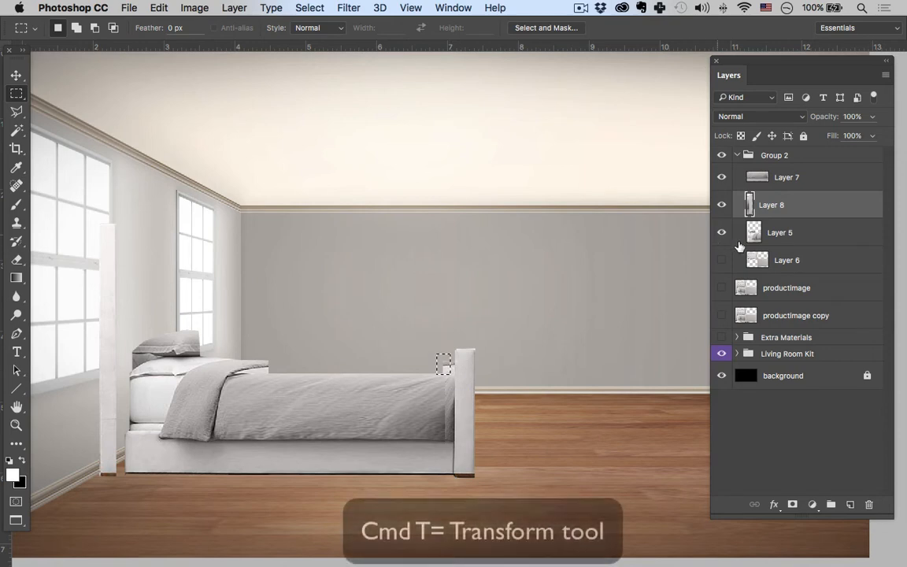
click(753, 233)
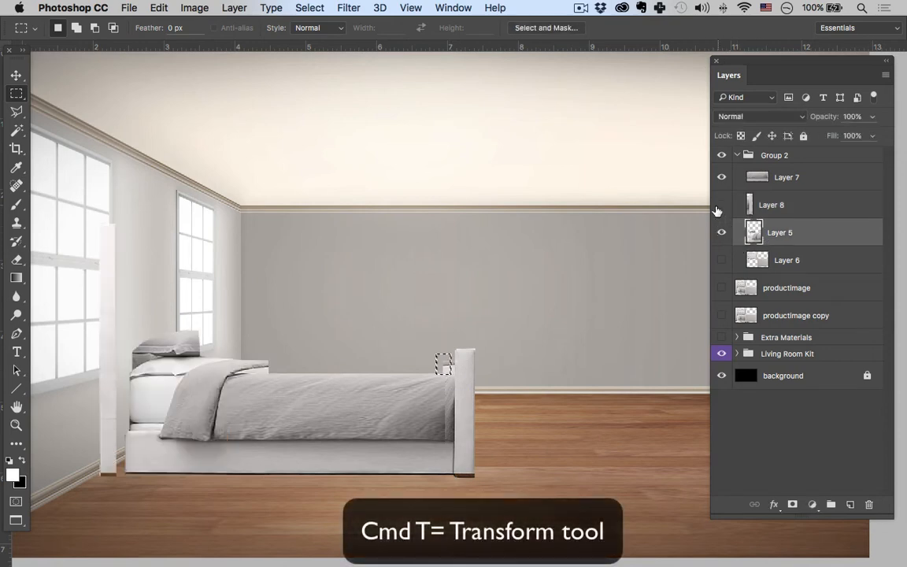
click(753, 206)
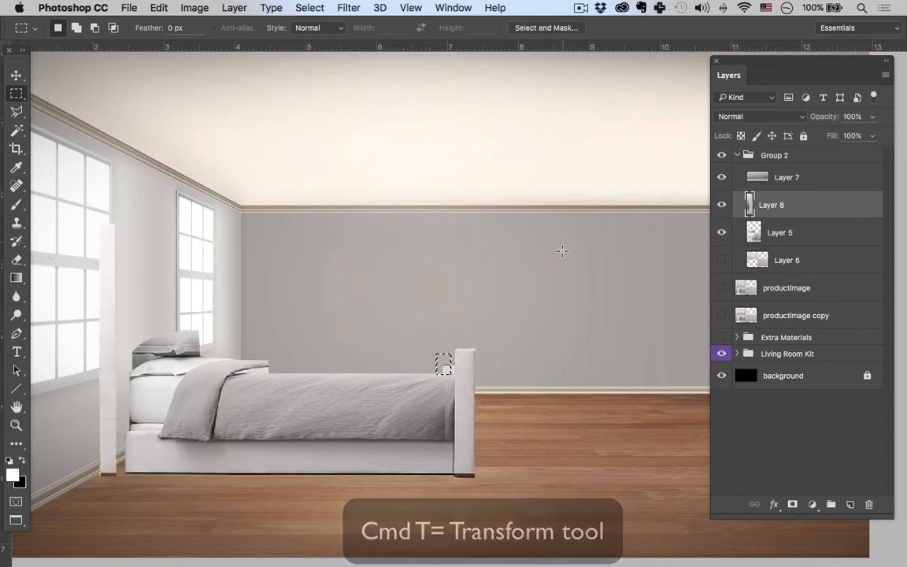
key(super+t)
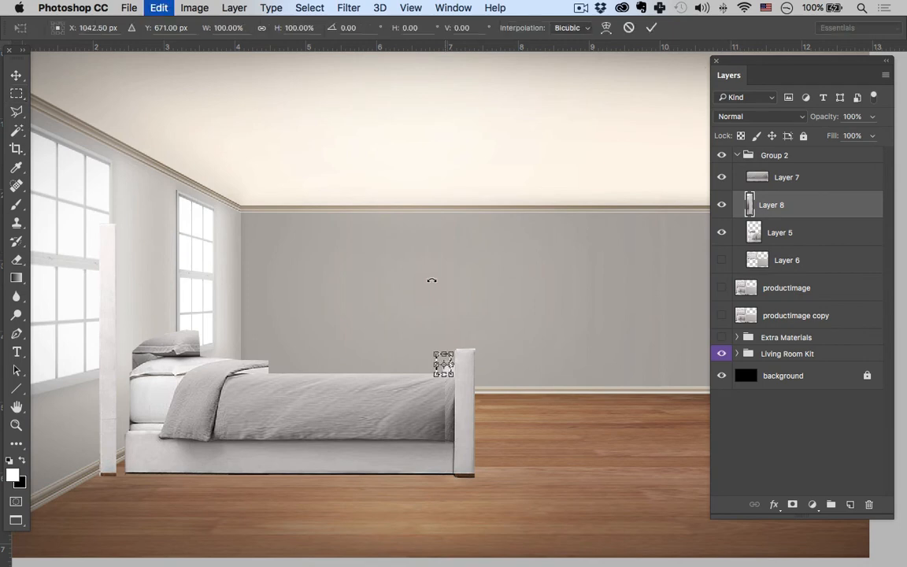
drag(430, 363, 110, 331)
key(Return)
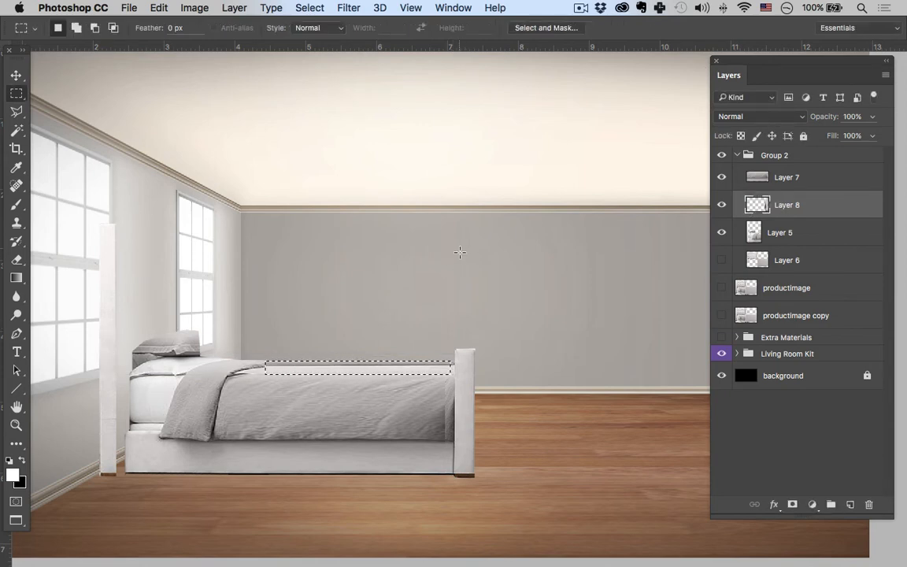
key(super+d)
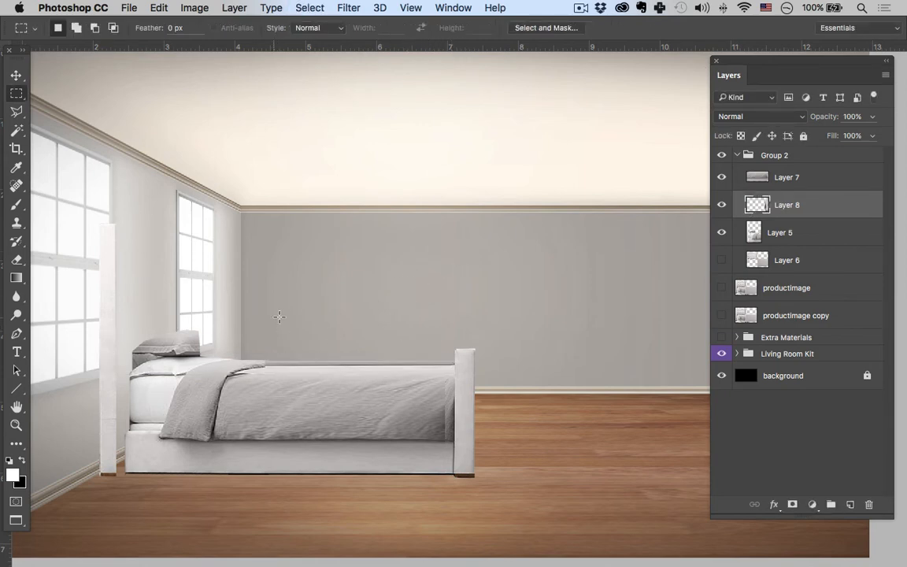
Step: Delete the excess strip along the mattress's upper edge from Layer 8 with a rectangular selection, and deselect
drag(259, 346, 455, 365)
drag(251, 322, 455, 365)
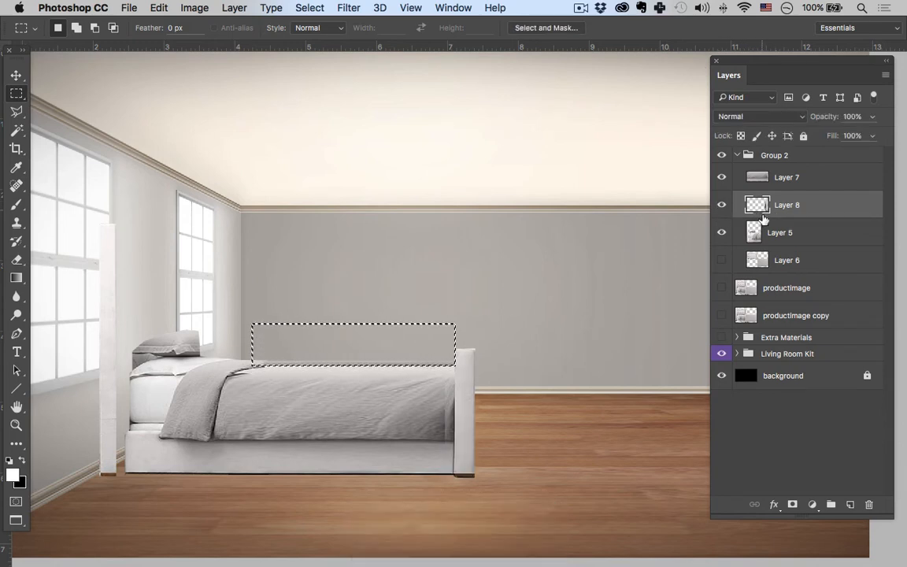
key(Delete)
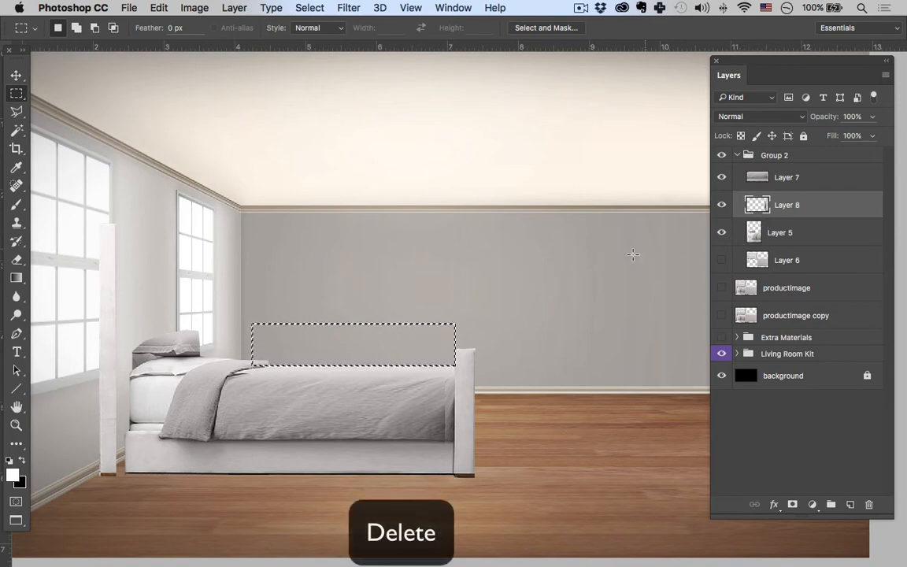
key(super+d)
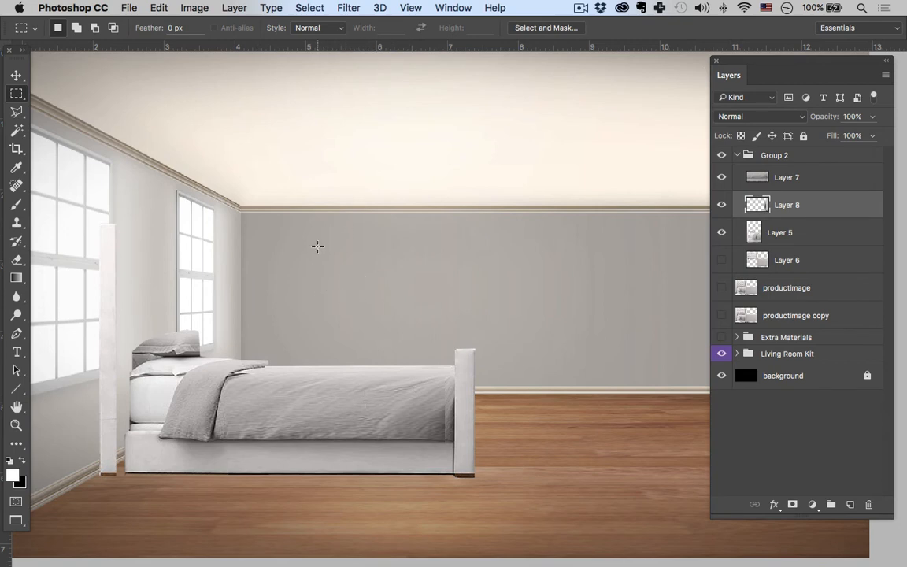
Step: Show the perspective lines in the Extra Materials group and the headboard and footboard panels on Layer 6, and make Layer 6 active
key(z)
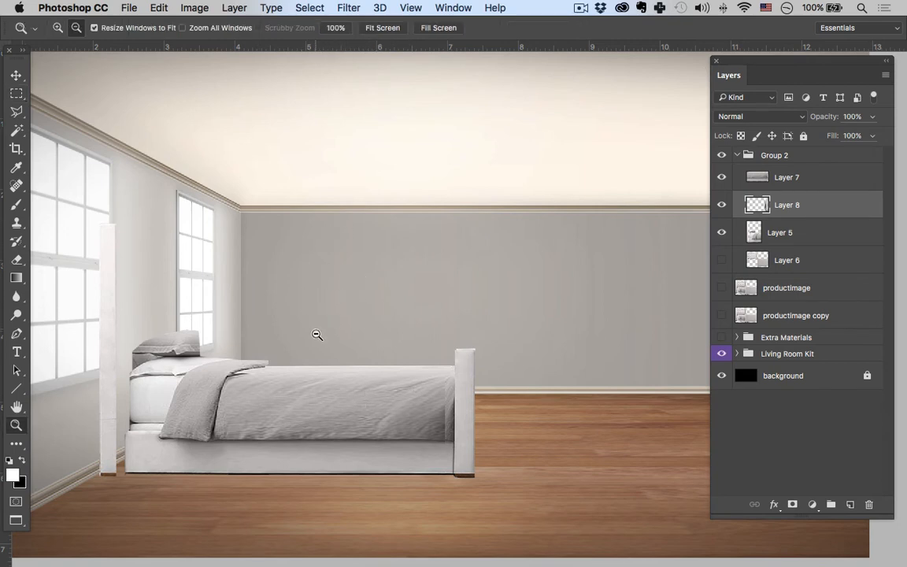
alt+click(320, 333)
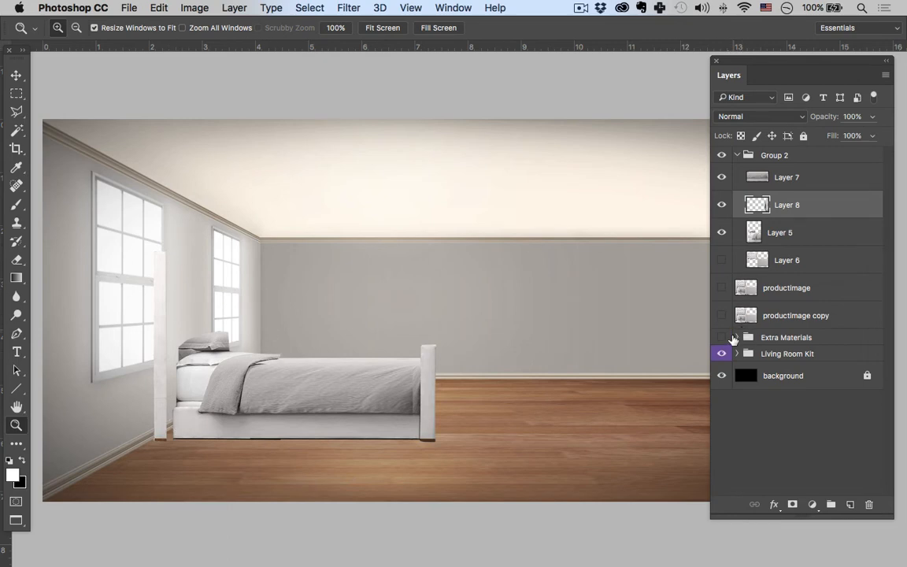
click(721, 338)
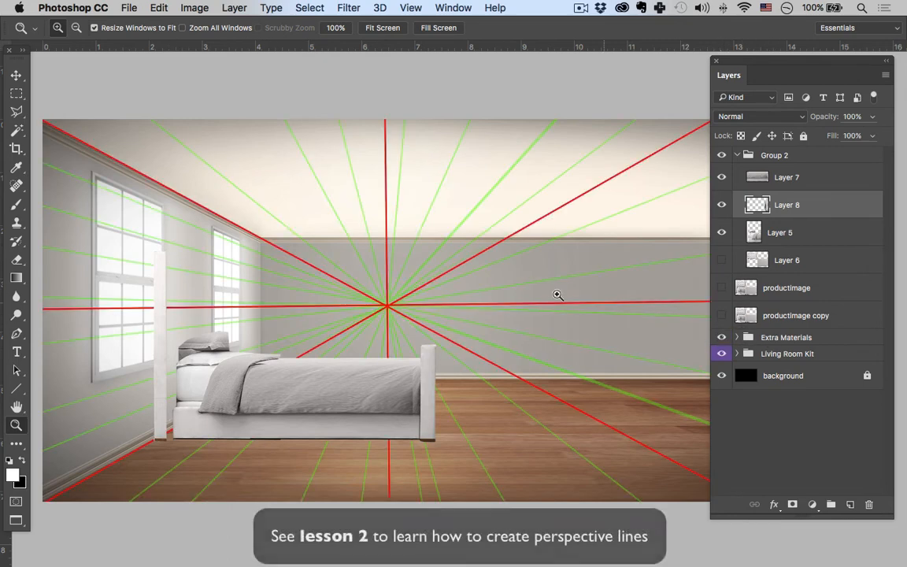
click(720, 260)
click(721, 261)
click(720, 261)
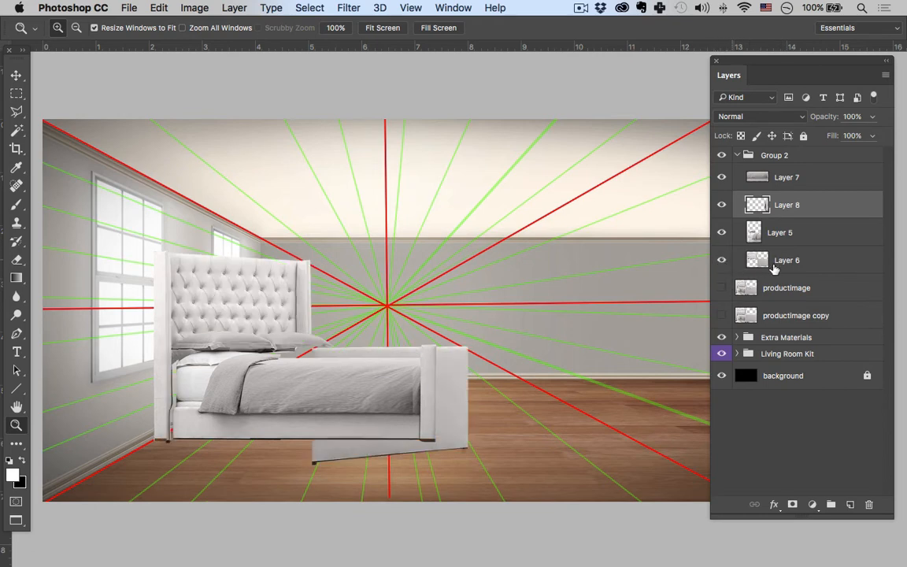
click(792, 271)
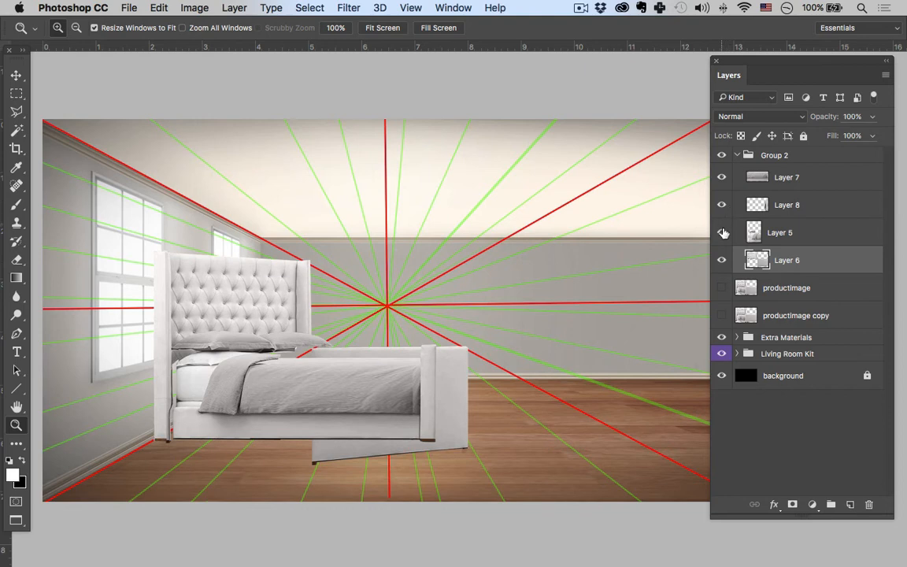
Step: Group Layers 7, 8 and 5 and name the group "side"
click(785, 179)
shift+click(784, 232)
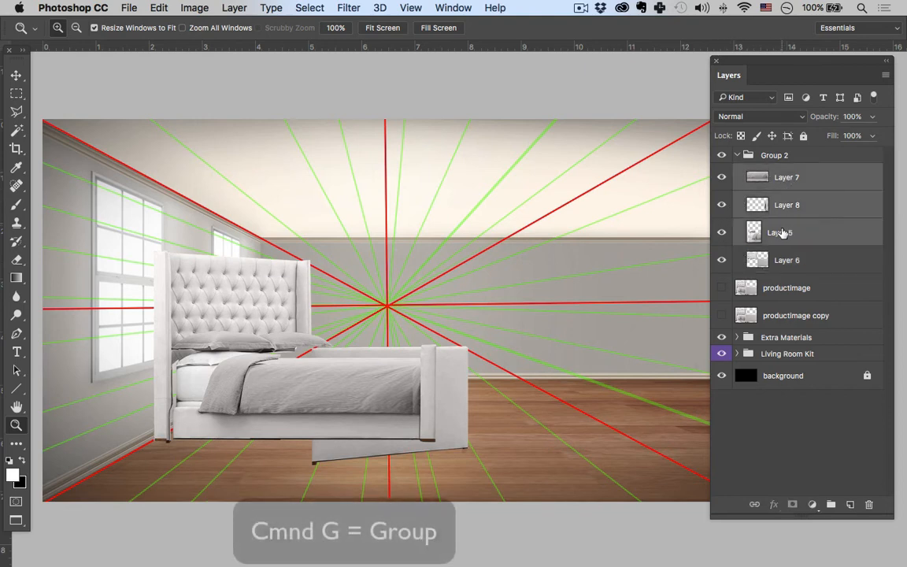
key(super+g)
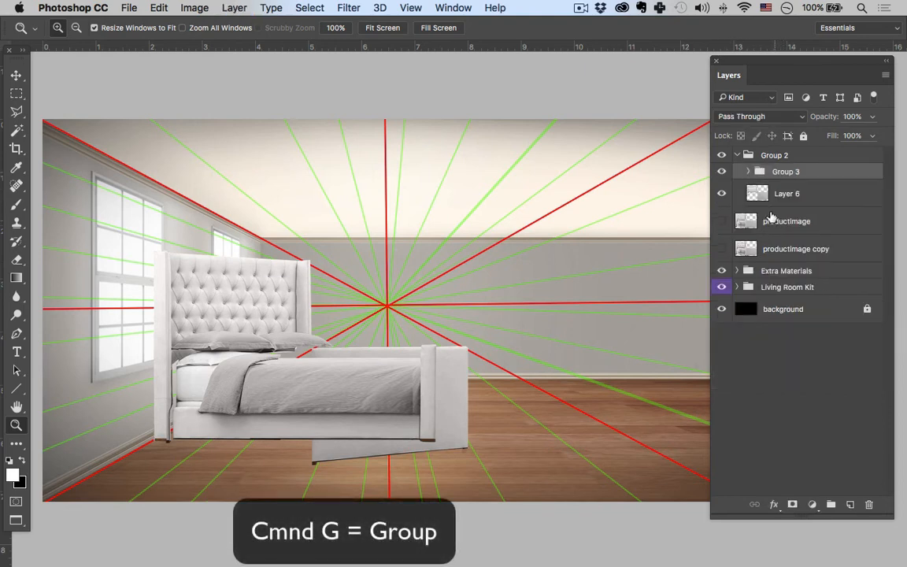
double_click(783, 173)
text(side)
key(Return)
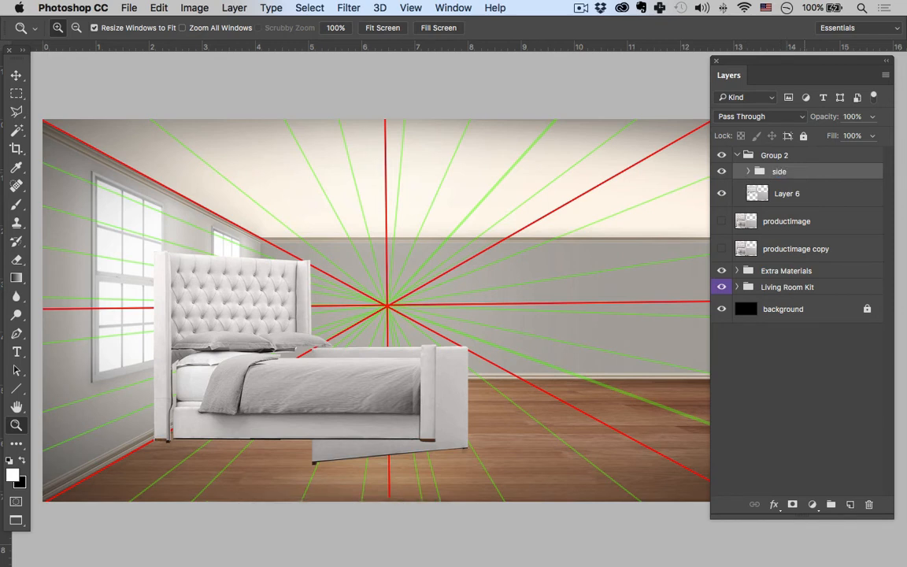
Step: Hide the side group, outline the footboard panel on Layer 6 with the Polygonal Lasso, and copy it onto its own layer
click(722, 171)
click(782, 195)
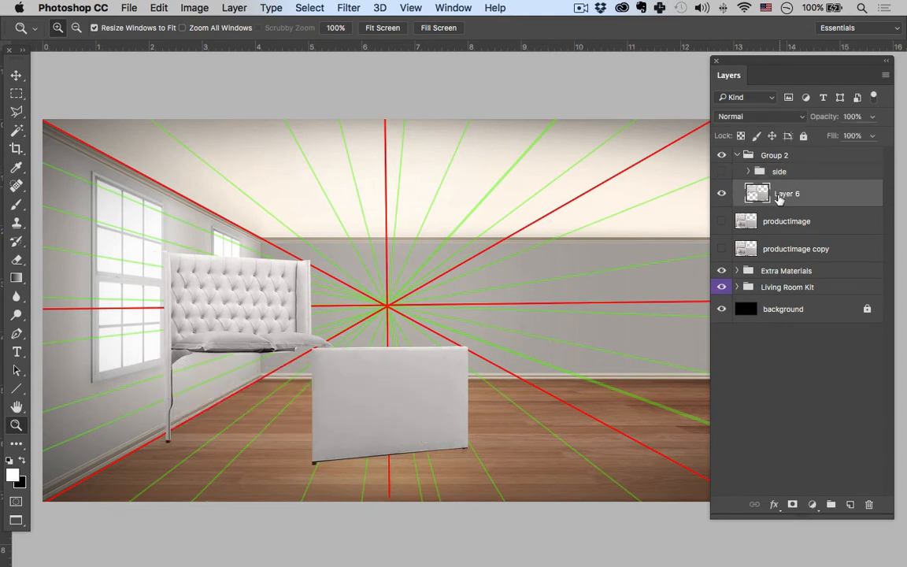
key(l)
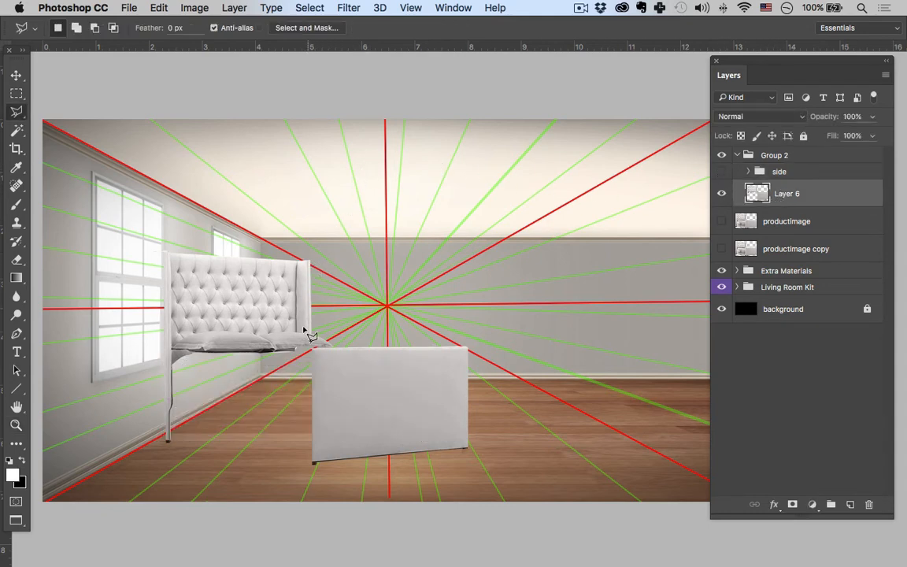
click(297, 413)
click(296, 468)
click(480, 455)
click(485, 343)
click(458, 336)
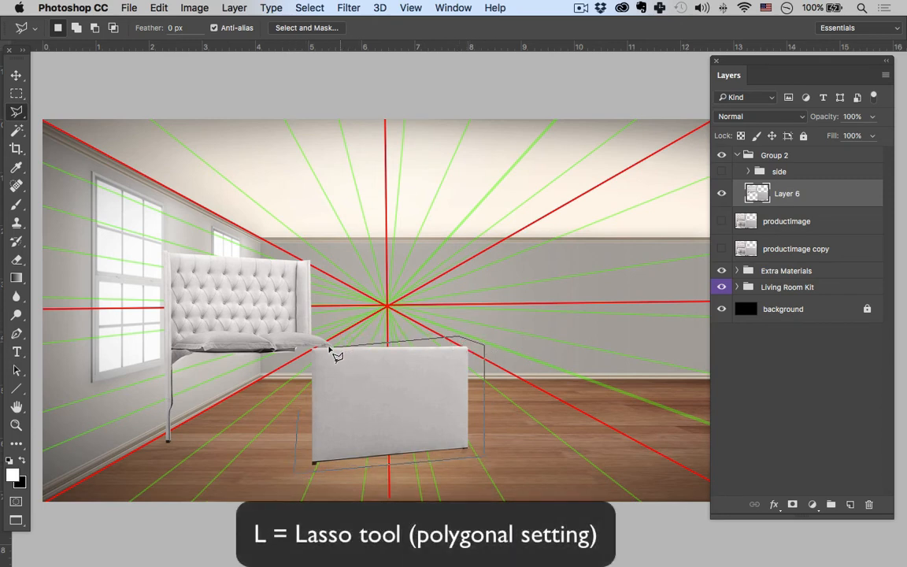
click(309, 347)
click(297, 414)
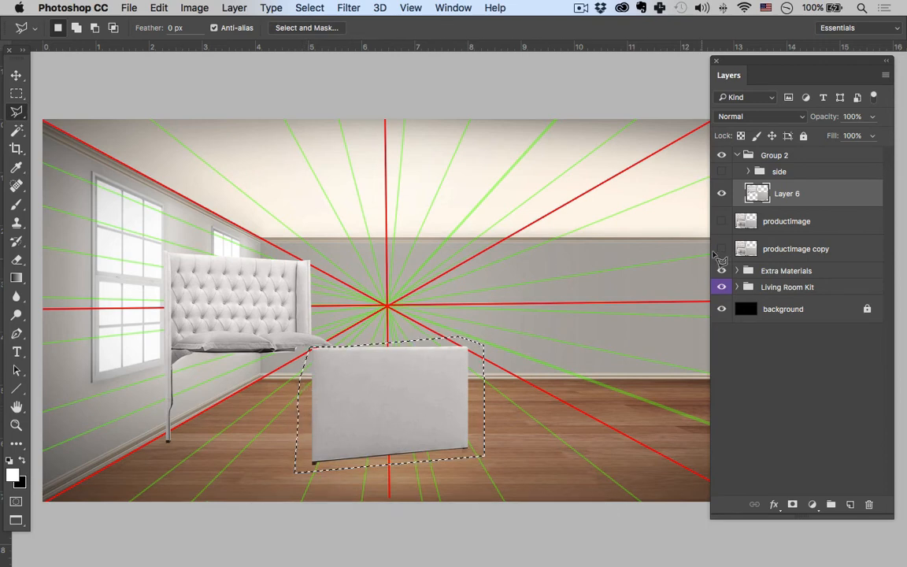
click(721, 194)
click(721, 194)
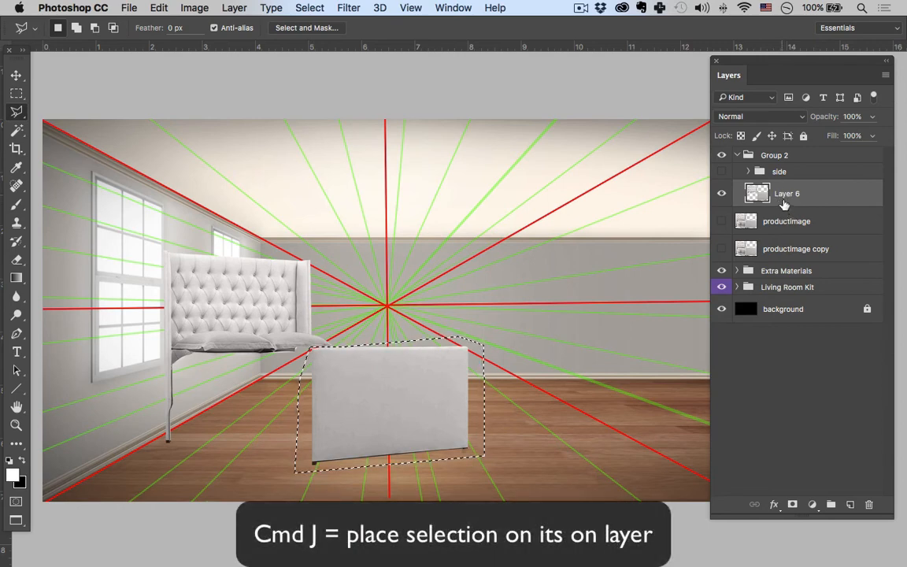
key(super+j)
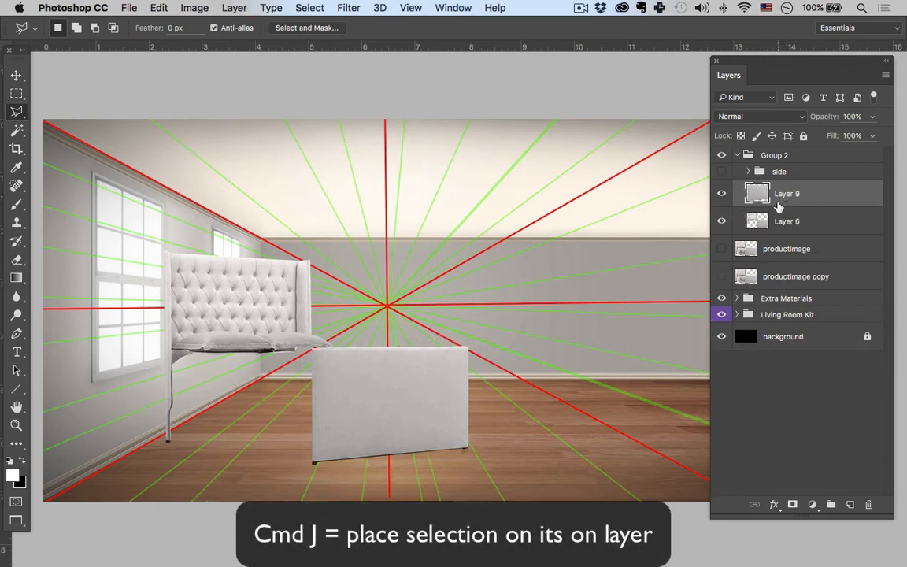
Step: Delete the original footboard panel from Layer 6 using a polygonal lasso selection around it, and deselect
click(775, 220)
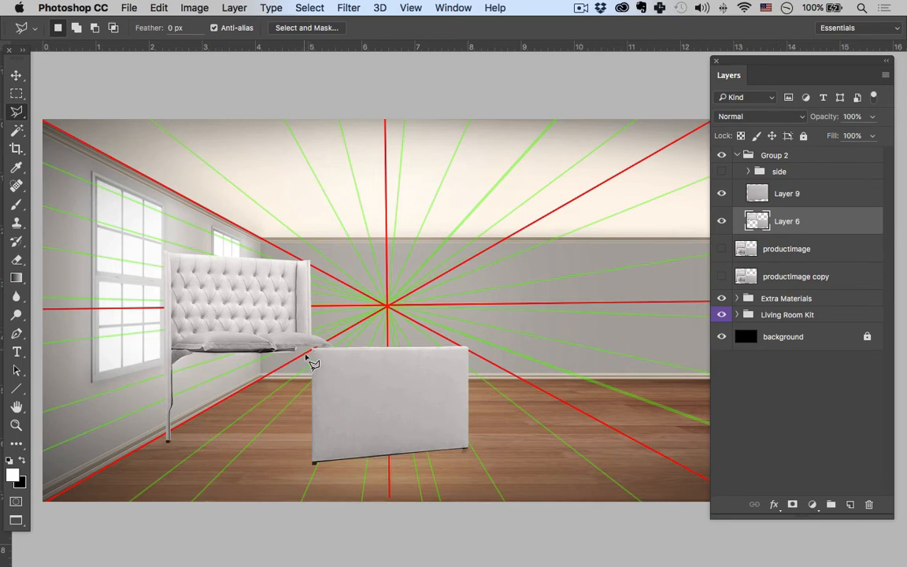
click(303, 474)
click(473, 456)
click(488, 327)
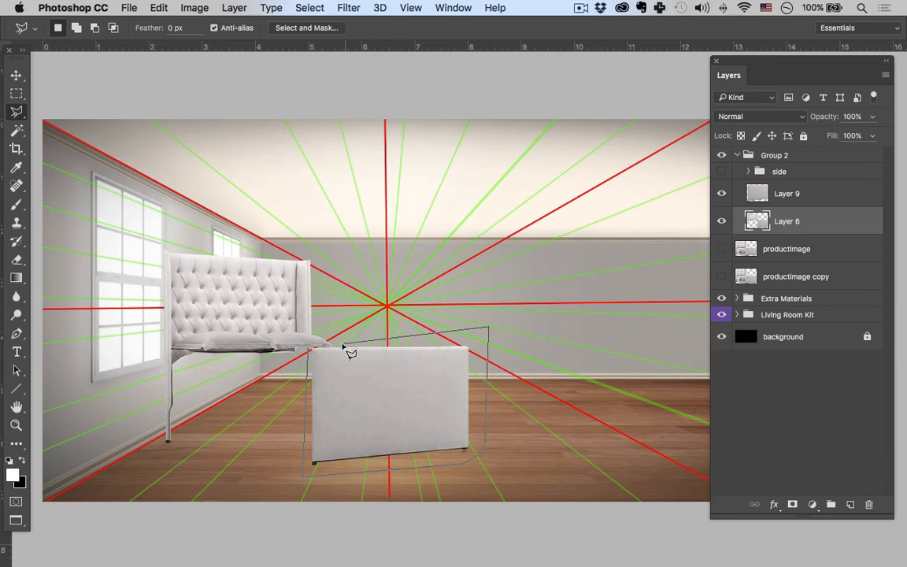
click(312, 354)
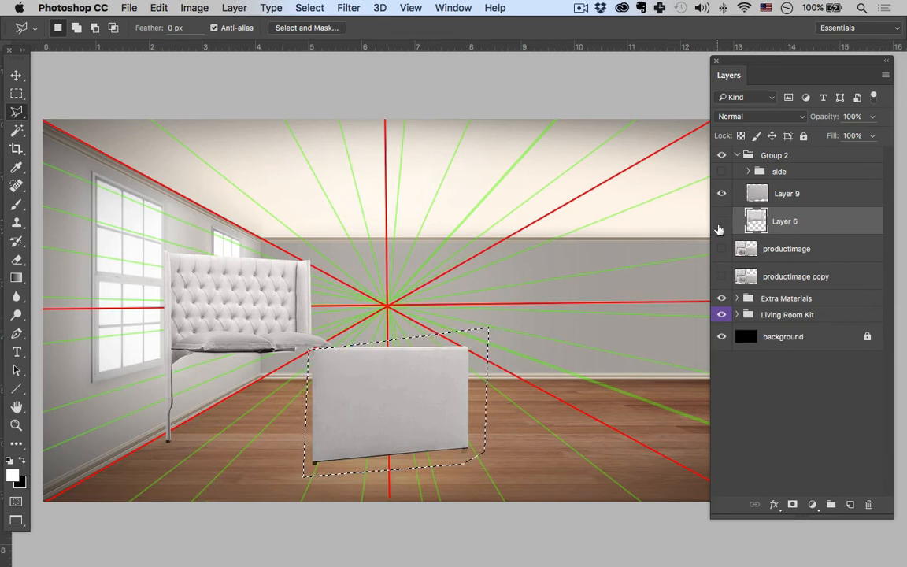
click(721, 193)
click(720, 194)
key(super+d)
Step: Hide the footboard panel on Layer 9, show the side group again, and make Layer 6 active
click(721, 194)
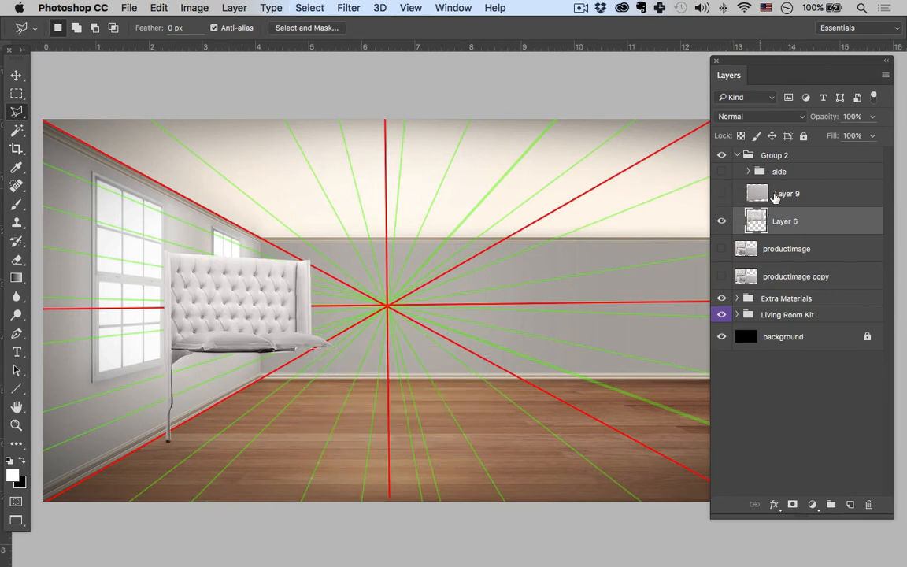
click(786, 196)
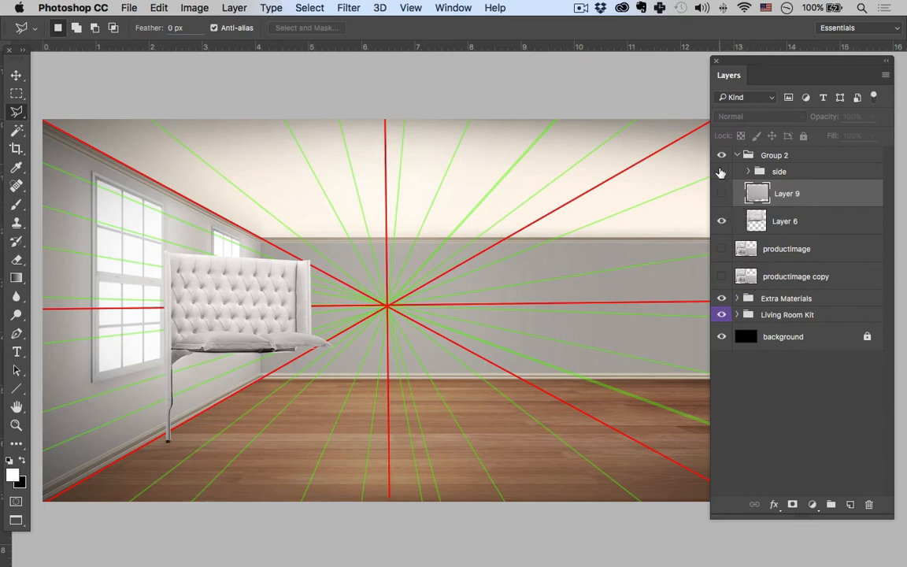
click(721, 171)
click(720, 224)
click(721, 225)
click(740, 228)
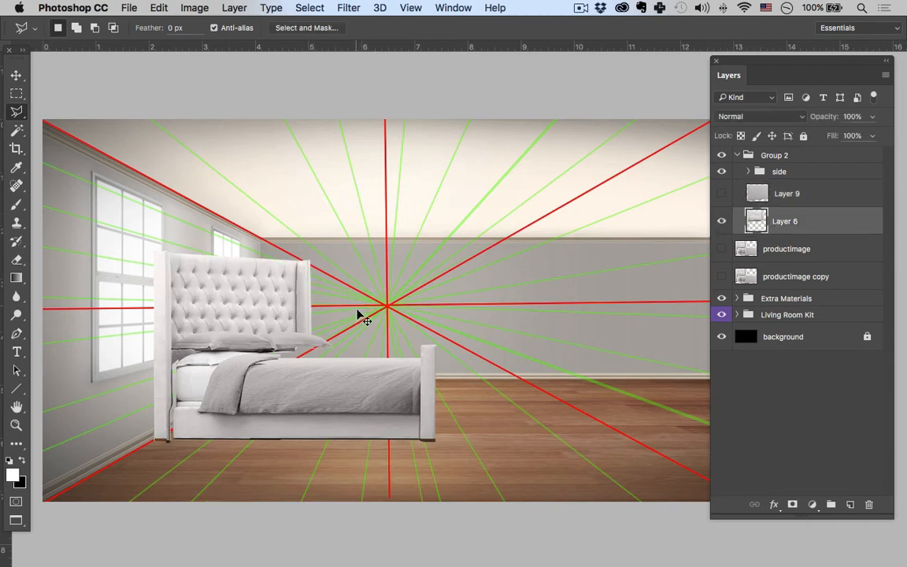
Step: Narrow the headboard piece on Layer 6 to about 43% of its width and taper its far edge with a Perspective transform
key(super+t)
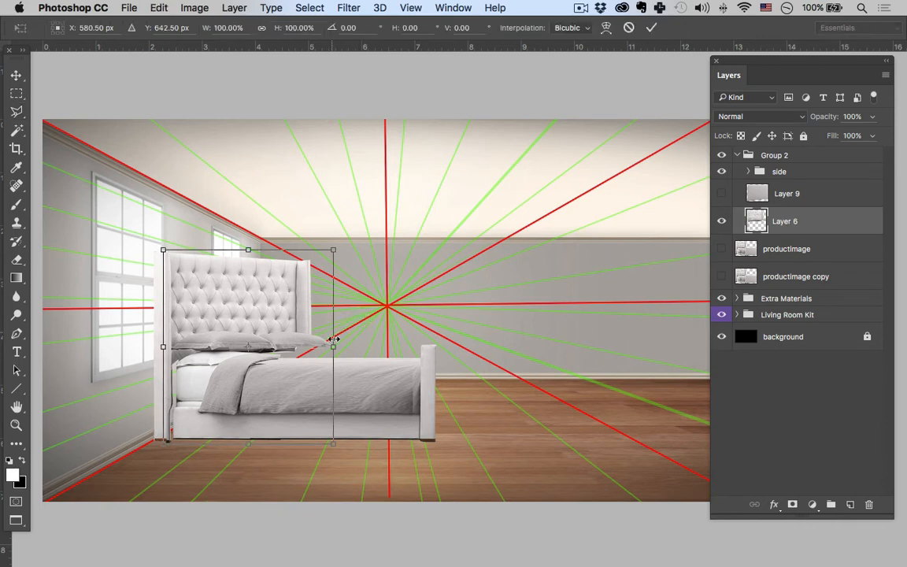
drag(330, 347, 230, 333)
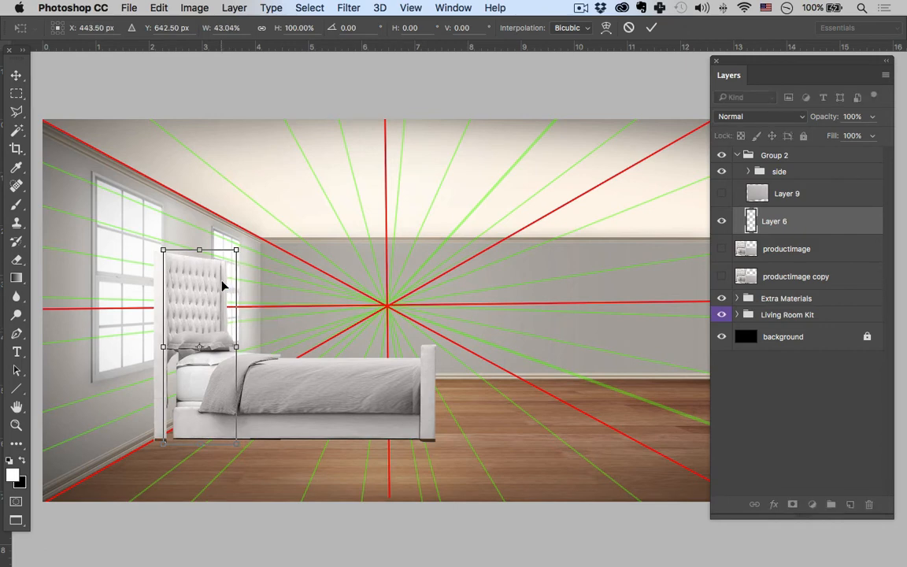
right_click(223, 285)
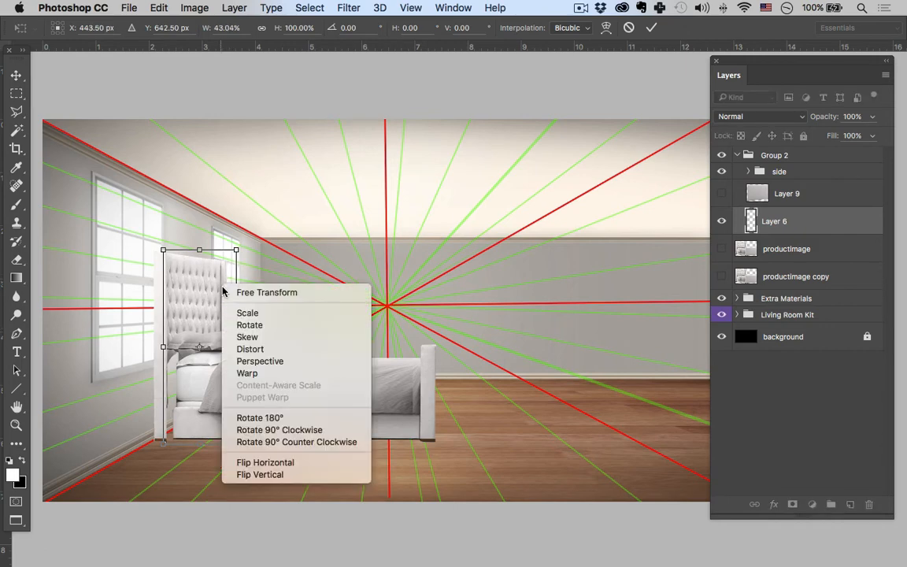
click(277, 360)
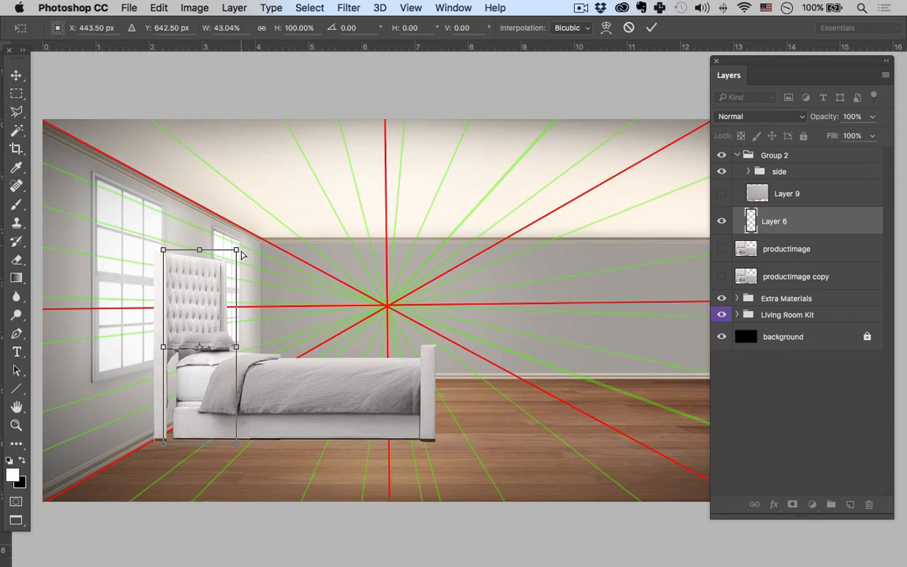
drag(237, 253, 243, 274)
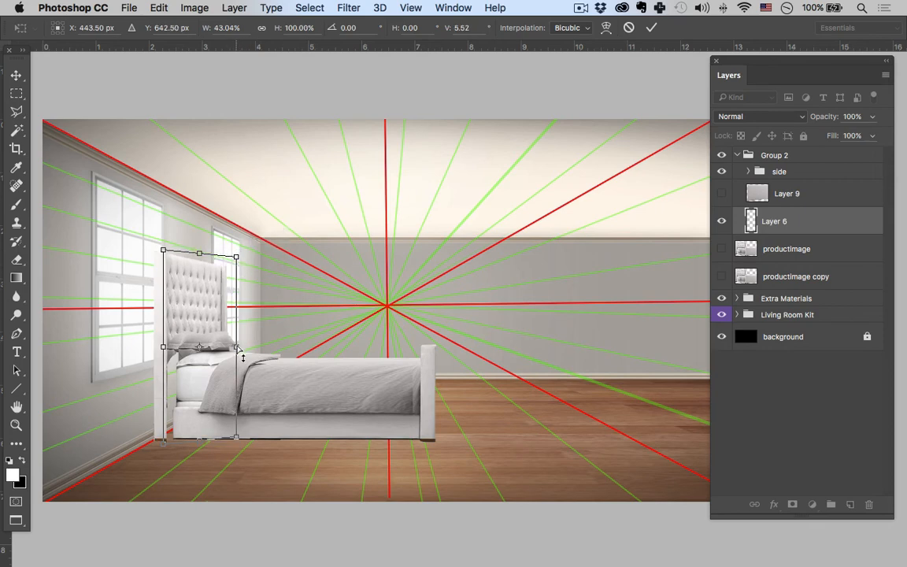
drag(239, 351, 252, 349)
key(Return)
key(l)
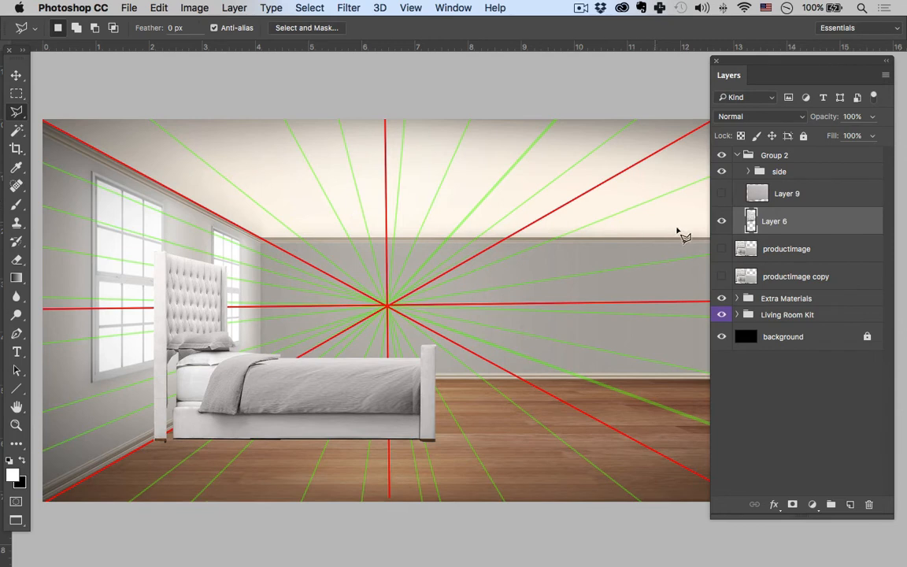
Step: Group the hidden footboard panel on Layer 9 together with the headboard on Layer 6
click(721, 192)
click(721, 194)
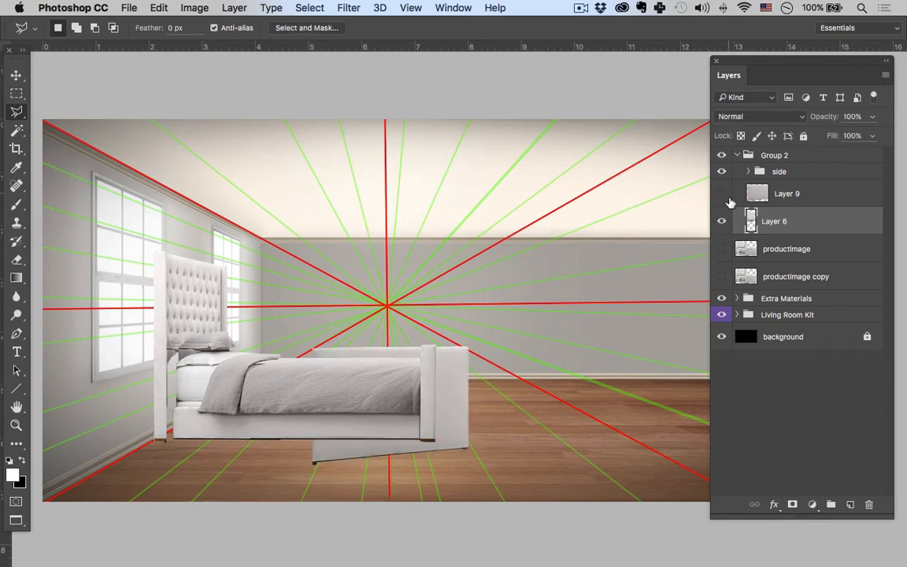
click(725, 196)
click(721, 195)
click(723, 195)
click(802, 198)
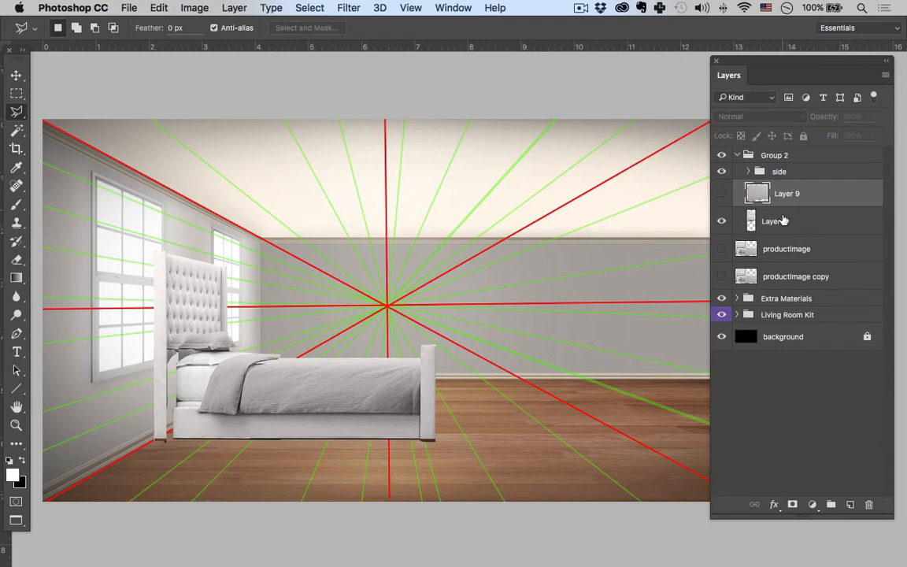
shift+click(783, 221)
key(super+g)
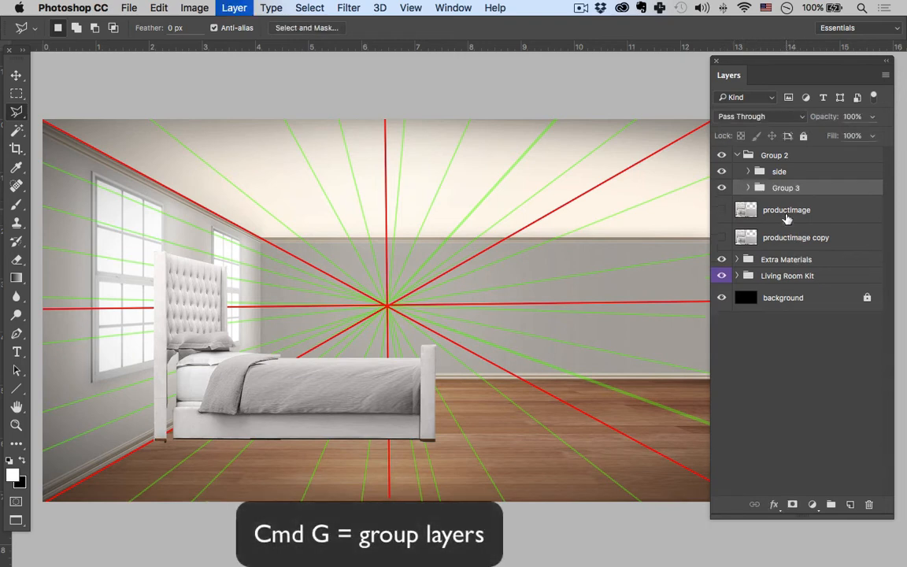
Step: Compare the new headboard group and the side group by toggling the visibility of each
click(721, 188)
click(721, 189)
click(721, 173)
click(721, 173)
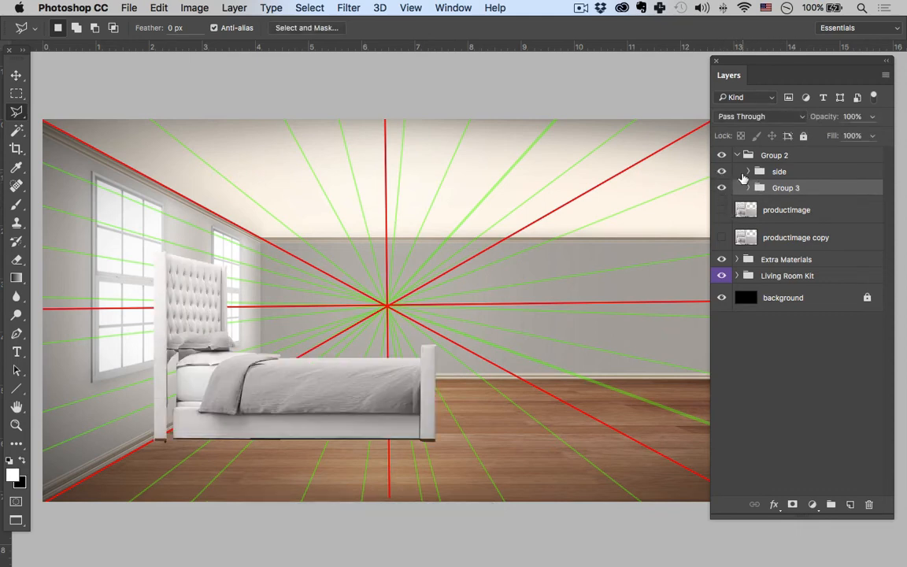
click(720, 190)
click(720, 190)
click(722, 191)
click(721, 189)
Step: Show the productimage copy layer and move the original angled bed up and to the right of the side-view bed
click(721, 238)
click(740, 239)
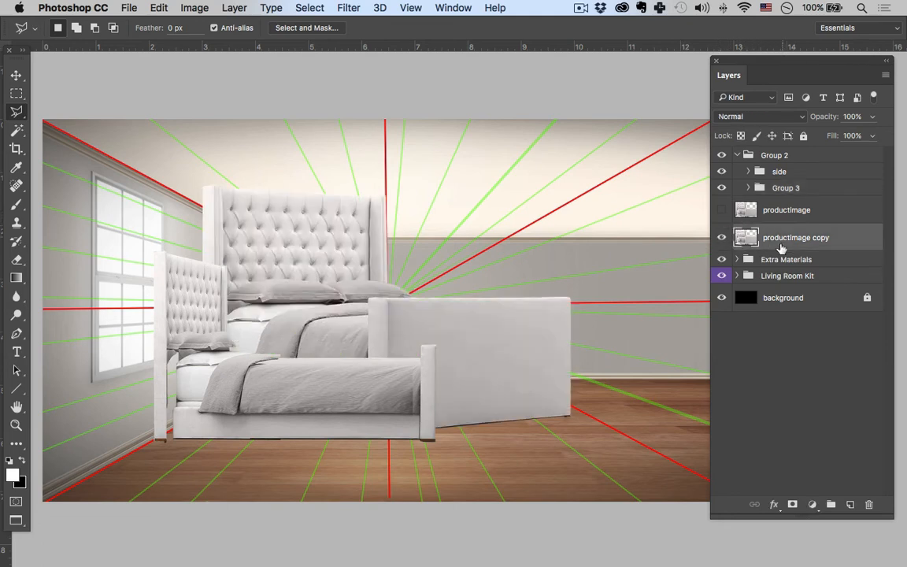
key(v)
drag(443, 307, 572, 279)
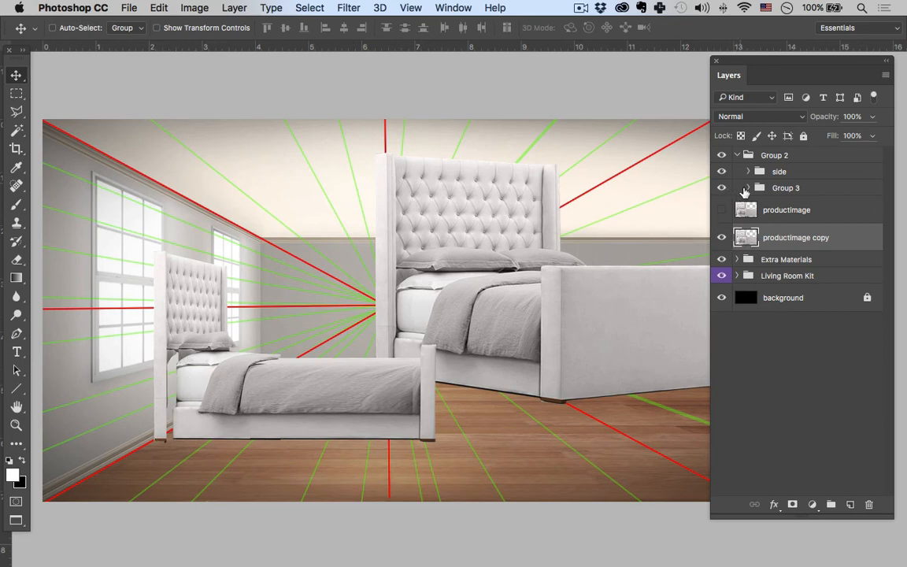
Step: Expand the side group and toggle Layers 8, 7 and 5 to examine which bed part each one holds
click(722, 172)
click(722, 172)
click(746, 172)
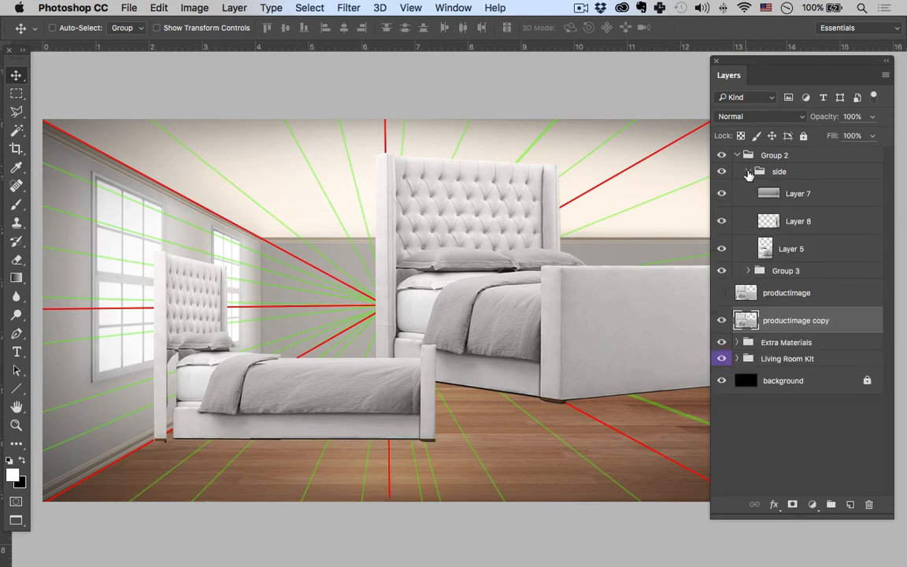
click(723, 223)
click(723, 222)
click(723, 196)
click(722, 196)
click(721, 249)
click(721, 249)
Step: On Layer 5, marquee-select the mattress and base end beside the headboard post and stretch it toward the post to about 123% width
click(767, 248)
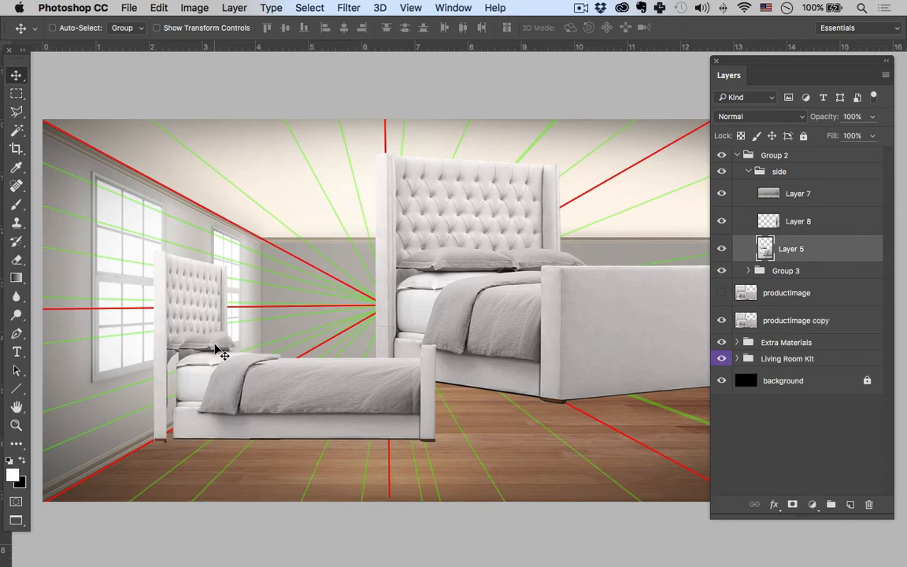
key(m)
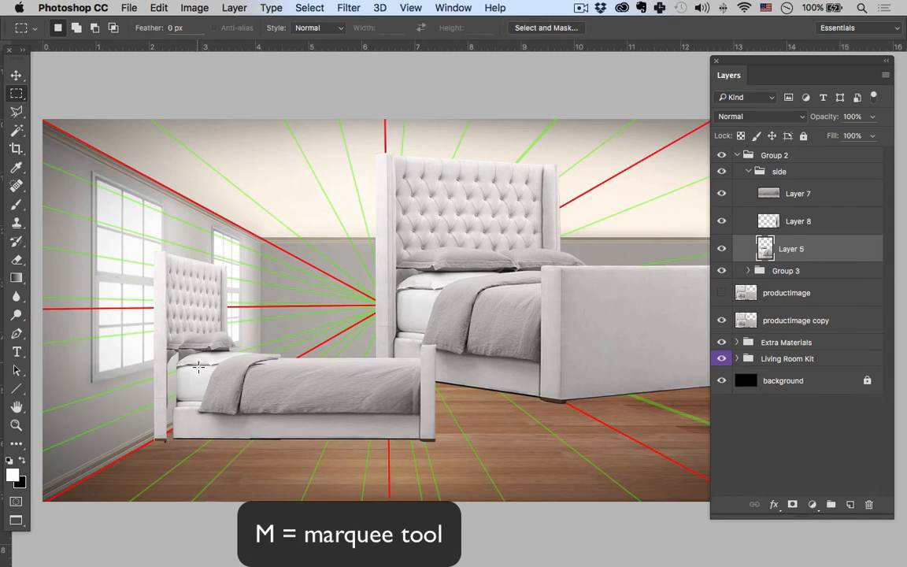
drag(201, 356, 169, 442)
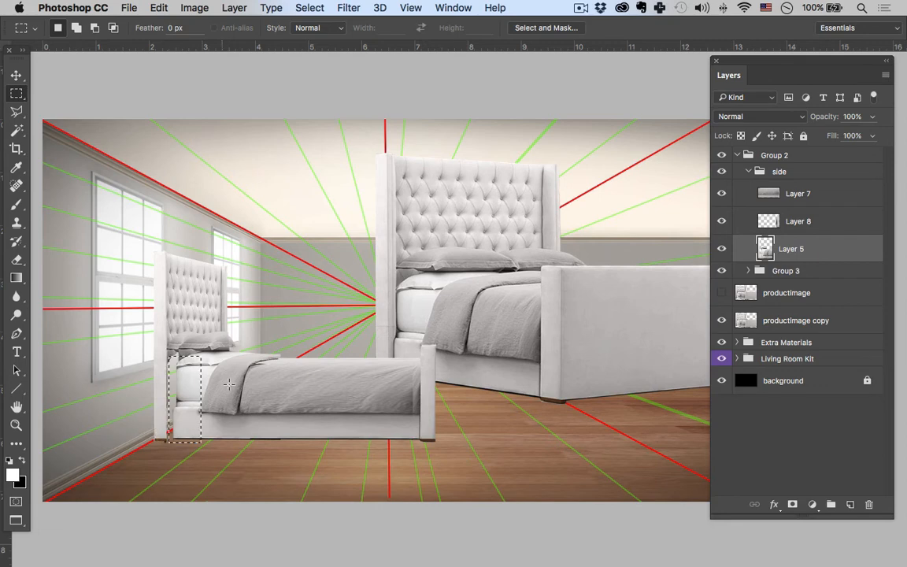
drag(237, 350, 197, 450)
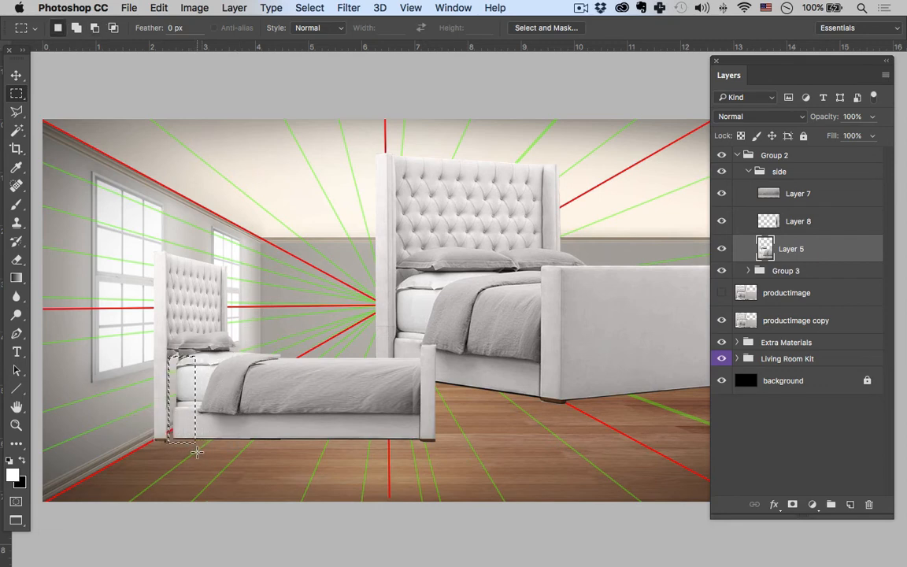
key(super+t)
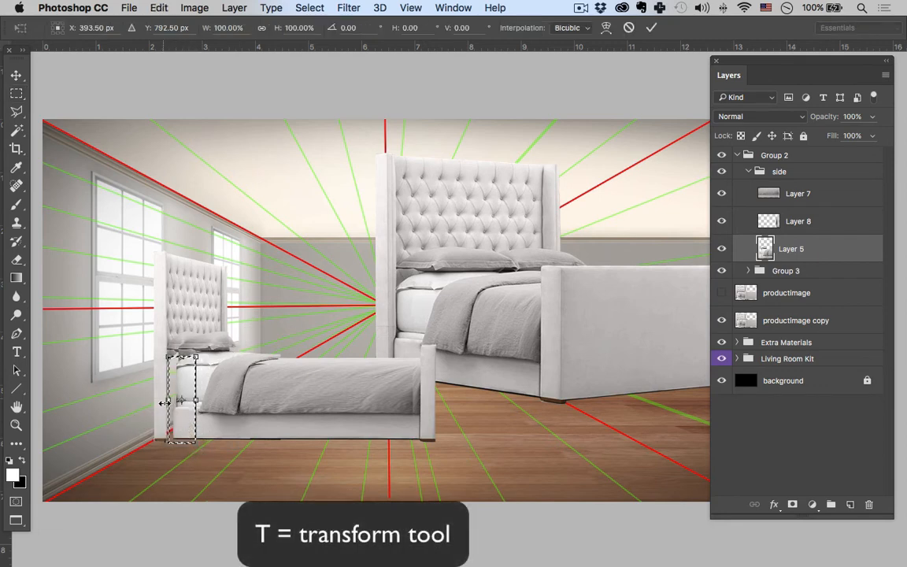
drag(158, 400, 160, 401)
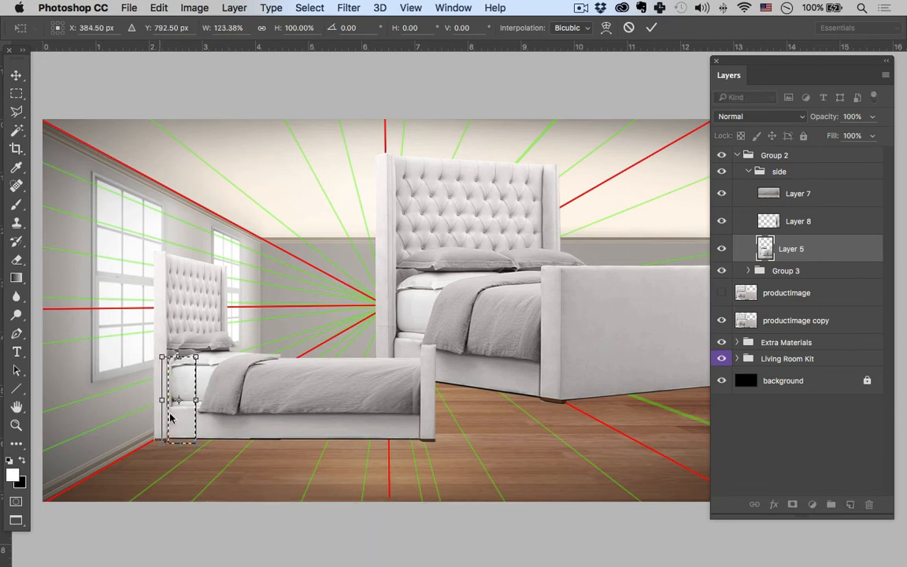
Step: Warp the upper outer edge of the selected mattress and base piece outward toward the headboard post, apply it and deselect
right_click(172, 365)
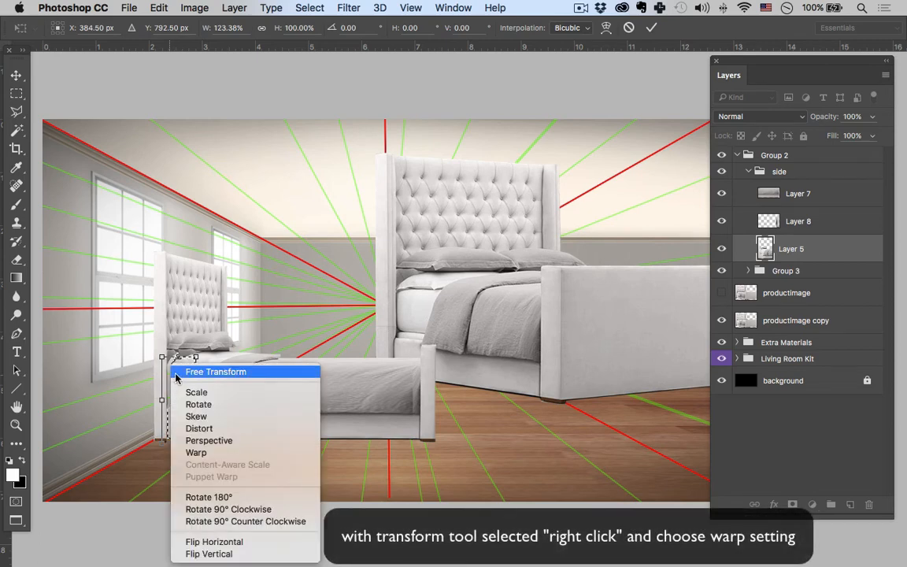
click(196, 452)
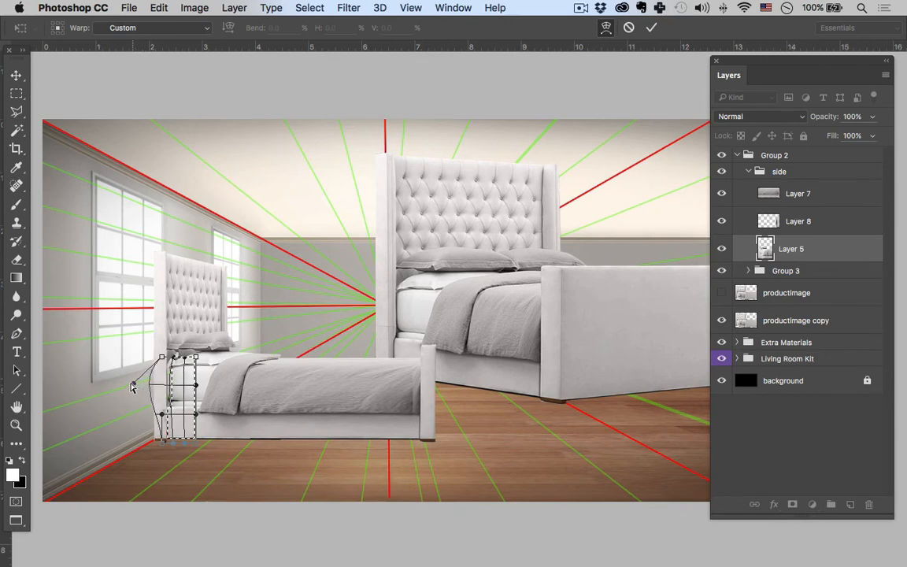
drag(160, 360, 152, 356)
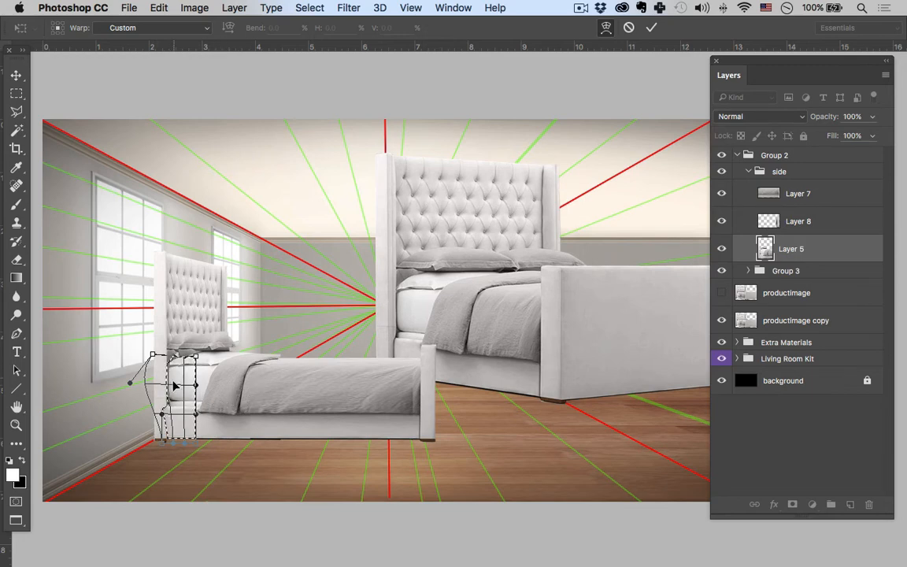
key(Return)
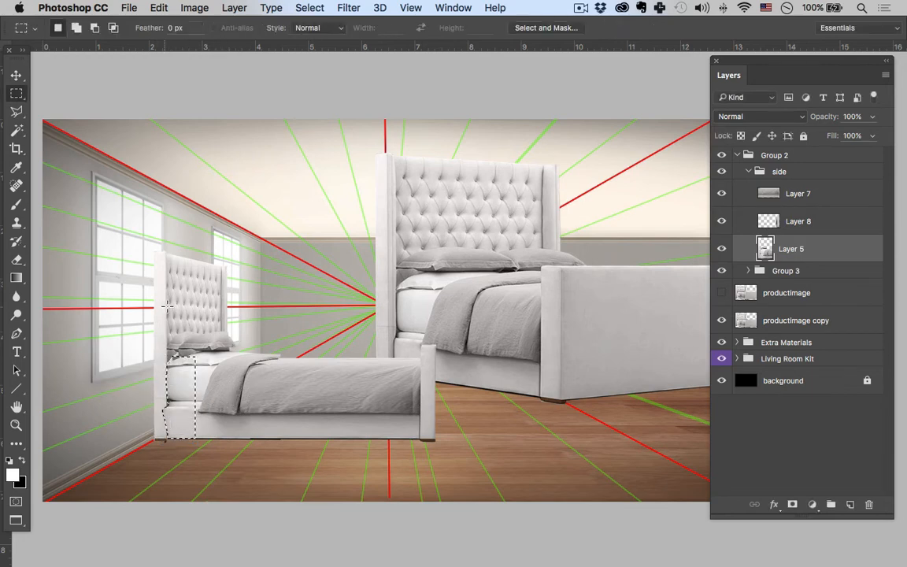
key(super+d)
Step: Toggle Layer 5's visibility repeatedly to examine the warped join between the base and the headboard post
click(721, 248)
click(721, 249)
click(721, 249)
click(720, 249)
click(721, 249)
click(721, 249)
click(722, 248)
click(722, 248)
click(720, 248)
click(721, 249)
Step: Clone clean fabric from the headboard post over the overlapping base edge and seam on Layer 5 with the Clone Stamp
key(super+plus)
key(super+plus)
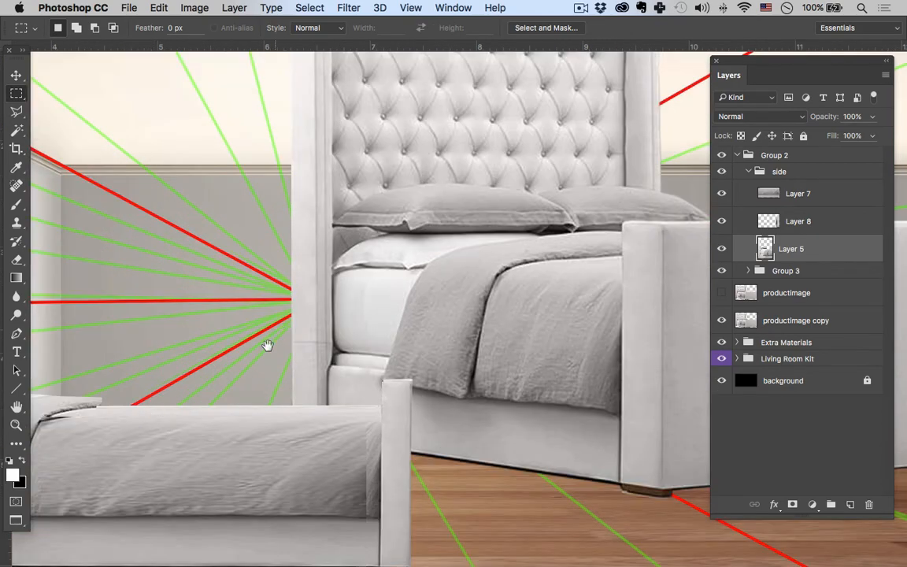
drag(220, 418, 637, 318)
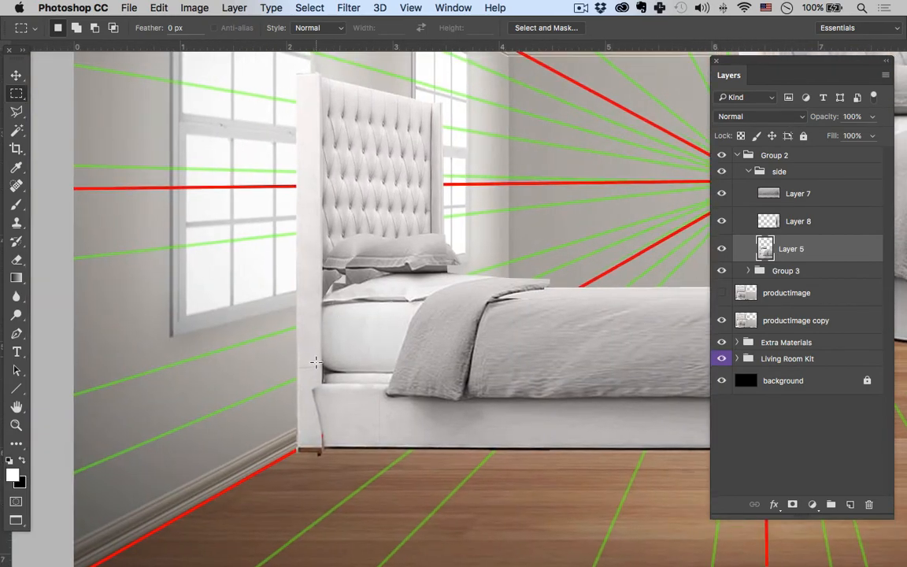
key(s)
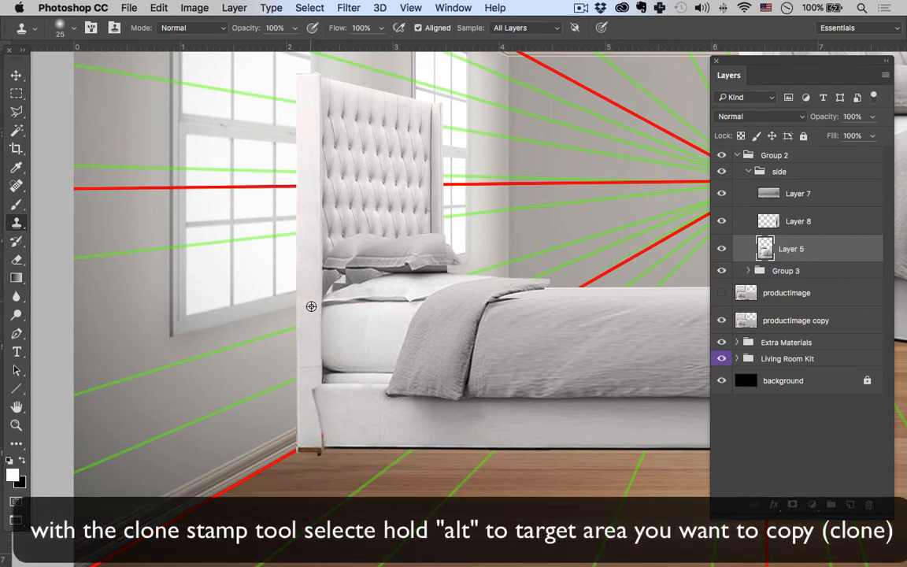
alt+click(309, 308)
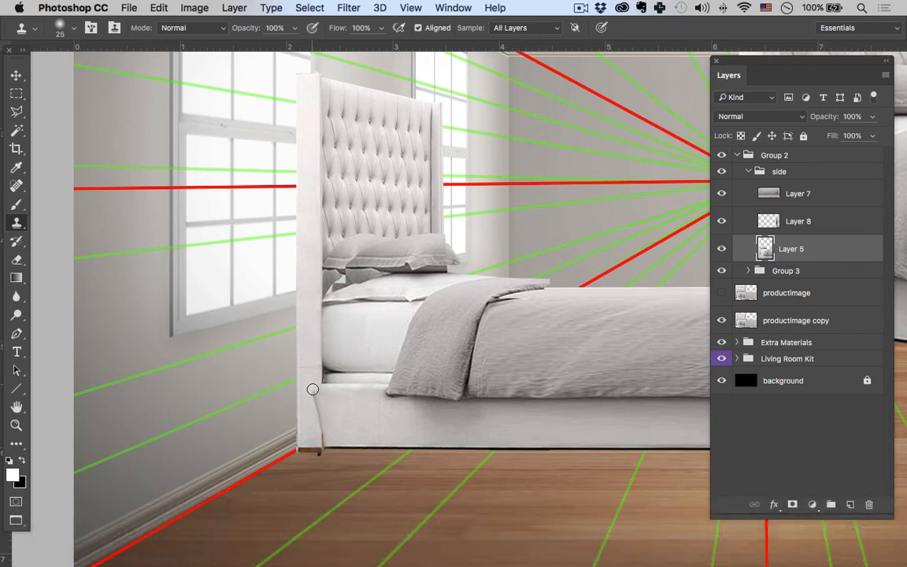
mouse_move(315, 387)
mouse_down()
mouse_move(315, 427)
mouse_move(310, 336)
mouse_up()
alt+click(312, 352)
alt+click(311, 348)
drag(314, 418, 313, 320)
alt+click(312, 304)
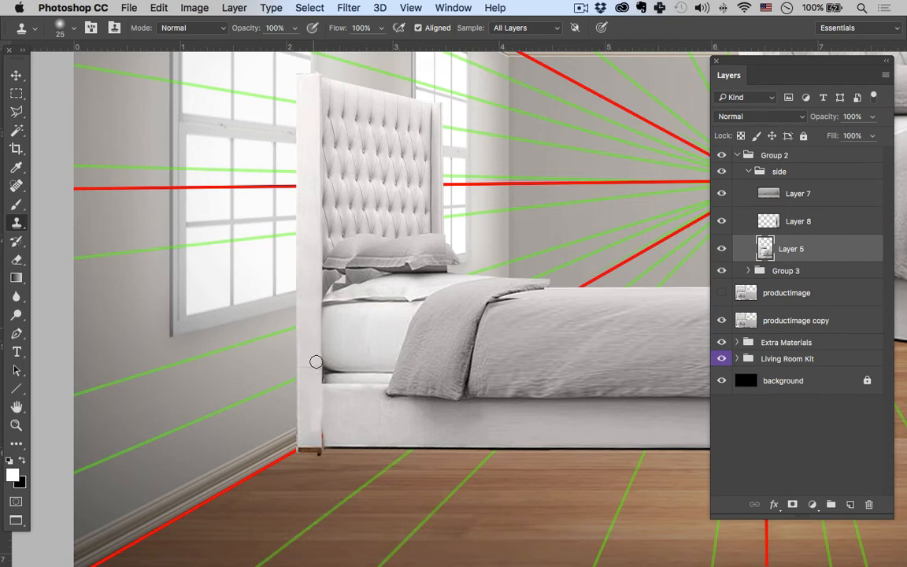
drag(316, 432, 317, 428)
Step: Undo the last clone strokes on the lower headboard post
click(330, 434)
key(super+alt+z)
click(442, 259)
key(super+alt+z)
click(353, 327)
key(super+z)
Step: Review the whole side-view bed, toggling Layers 5, 8 and 7 to examine how the pieces blend
key(z)
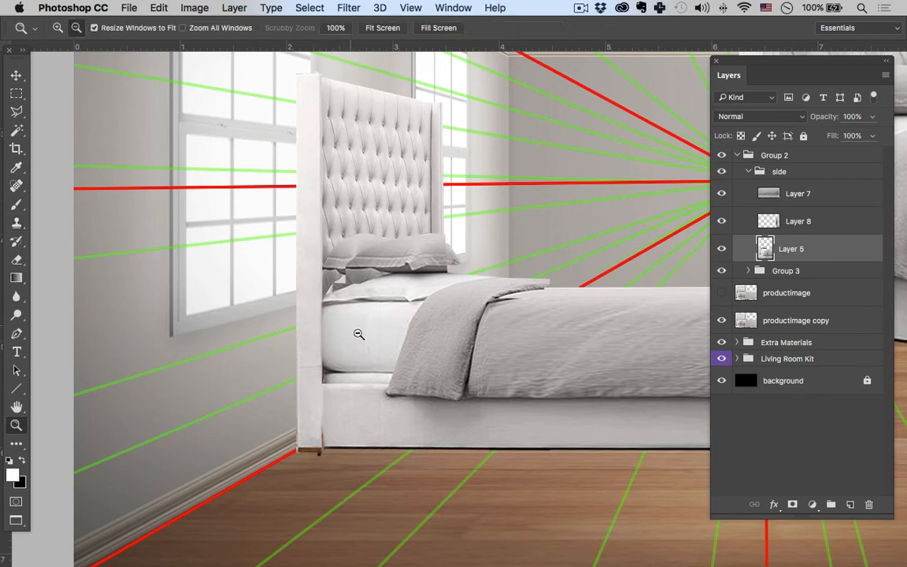
alt+click(357, 335)
alt+click(364, 339)
drag(400, 346, 269, 371)
click(722, 248)
click(723, 249)
click(723, 223)
click(722, 223)
click(722, 223)
click(724, 195)
click(724, 194)
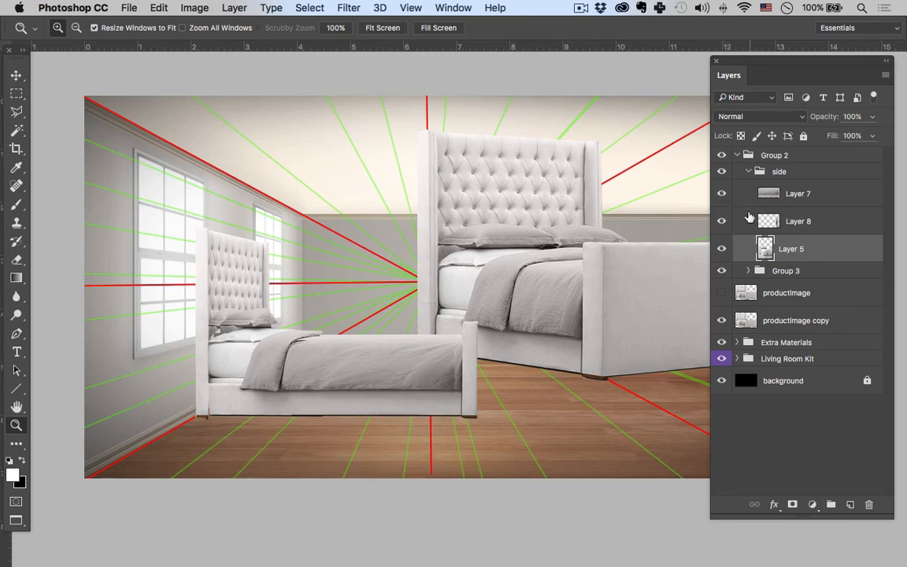
Step: Make the stretched duvet on Layer 7 active and set the Eraser's opacity to 52%
click(724, 194)
click(724, 194)
click(732, 199)
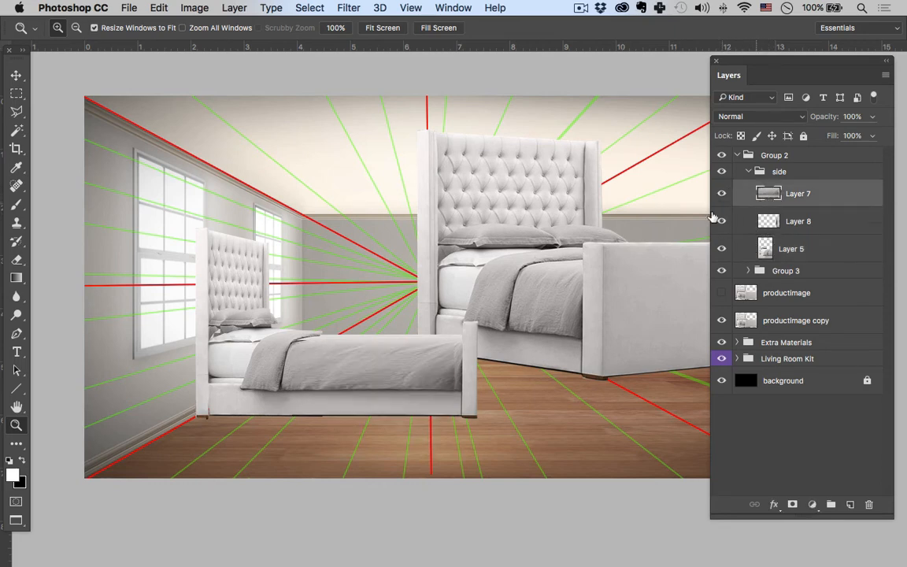
key(e)
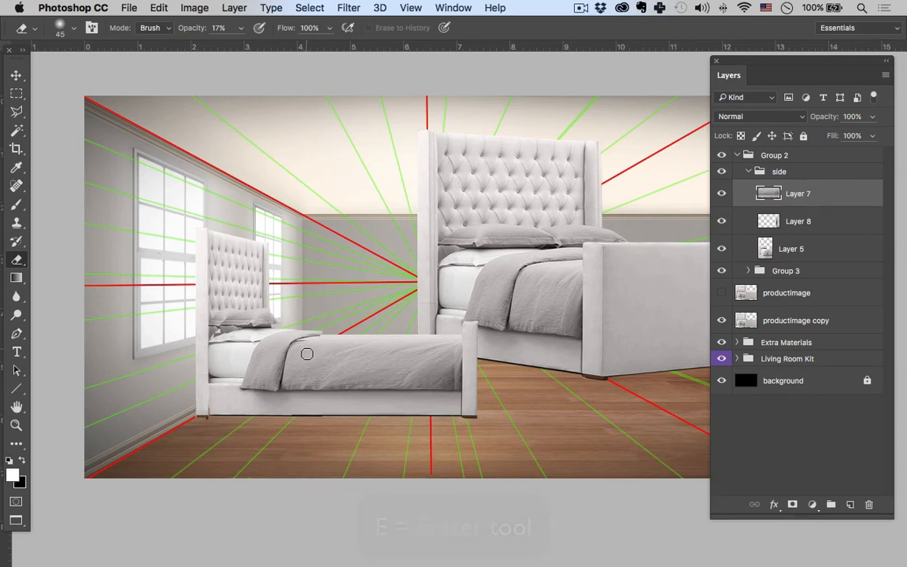
key(5)
key(2)
Step: Examine the duvet seam near the footboard post by toggling Layers 7, 8 and 5, and make Layer 8 active
click(722, 193)
click(722, 194)
click(723, 193)
click(722, 194)
key(z)
click(462, 376)
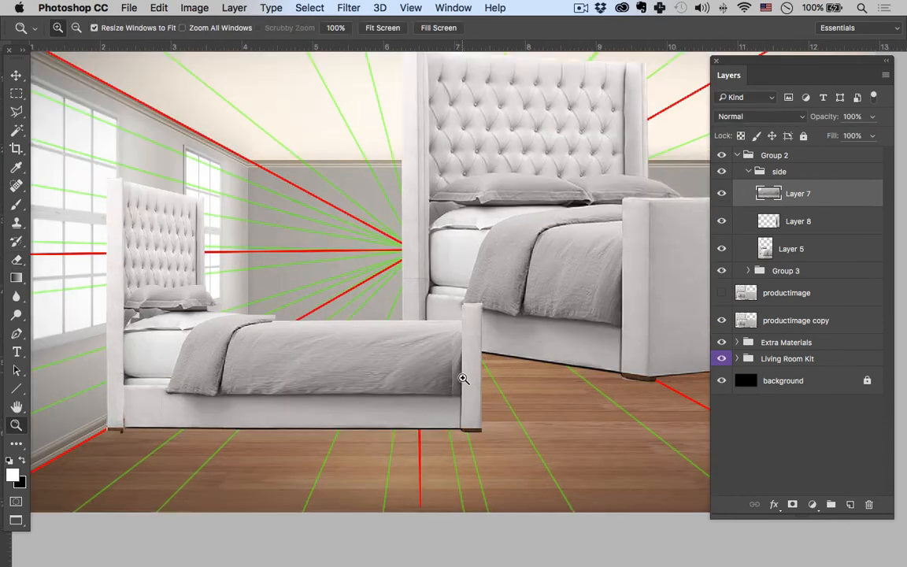
click(464, 383)
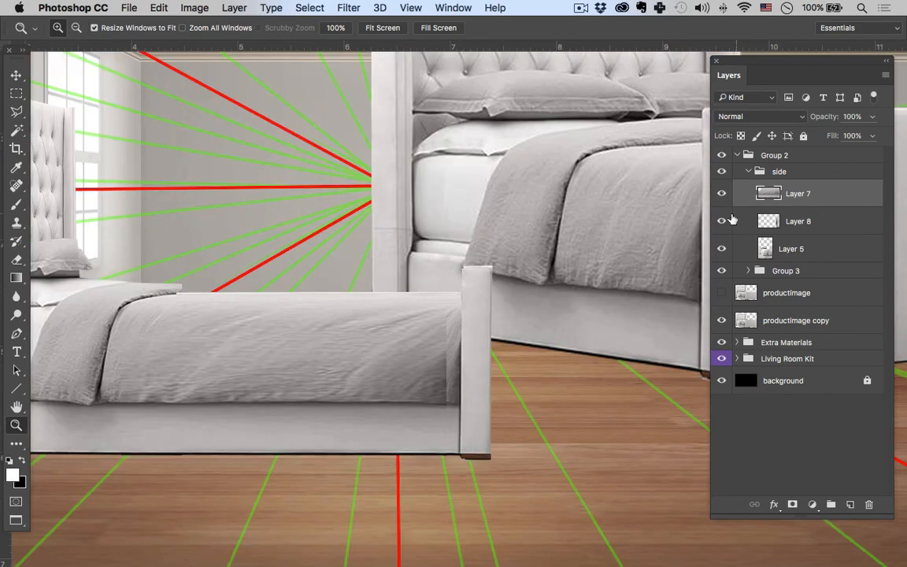
click(722, 222)
click(722, 222)
click(722, 249)
click(721, 249)
click(723, 223)
click(723, 223)
click(767, 222)
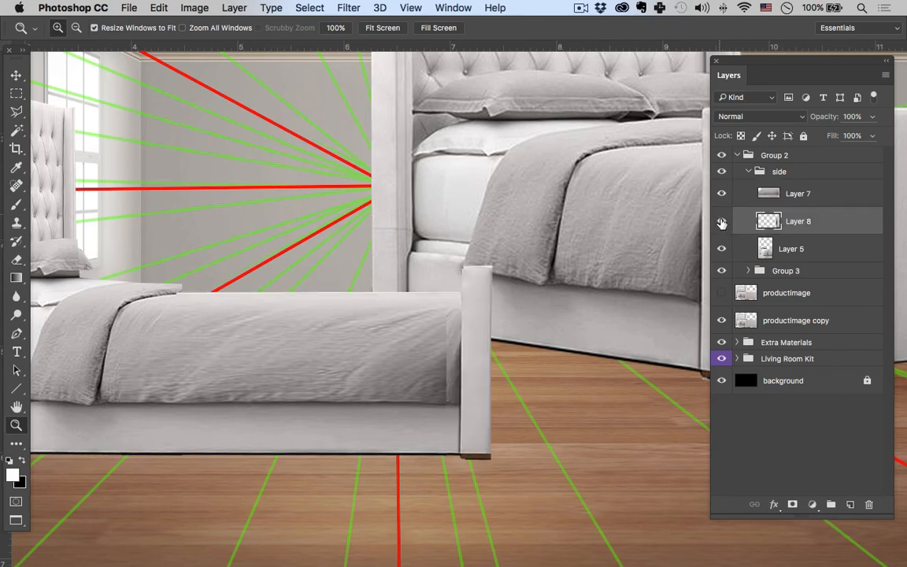
Step: Erase the vertical duvet seam on Layer 8 beside the footboard post with a soft 35 px Eraser at 50% opacity
click(722, 223)
click(721, 223)
key(e)
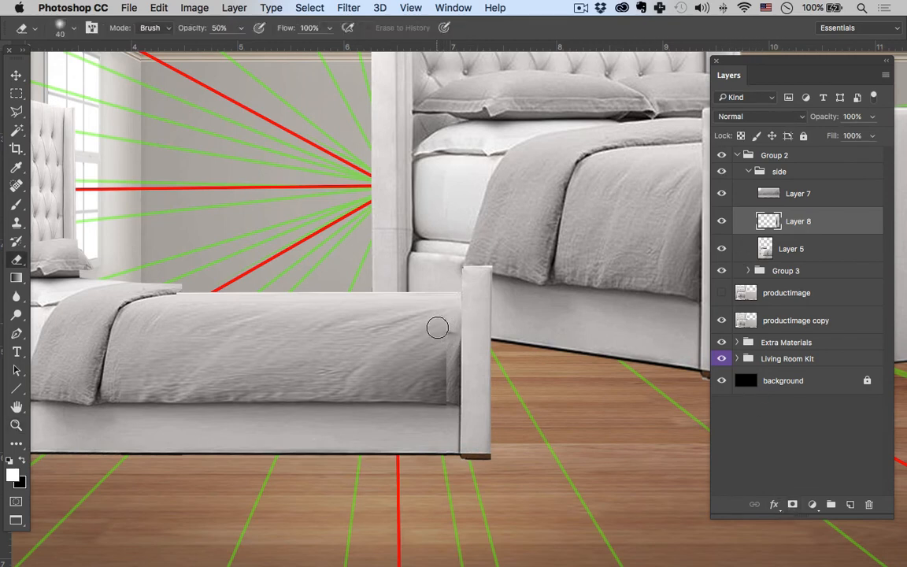
key(bracketleft)
key(bracketleft)
key(bracketleft)
key(bracketleft)
key(bracketleft)
drag(443, 327, 441, 395)
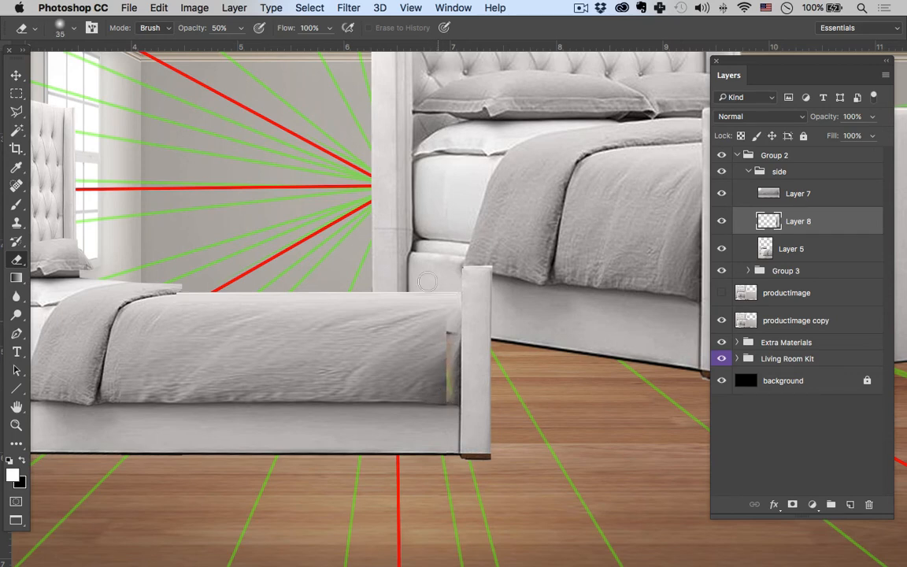
click(74, 29)
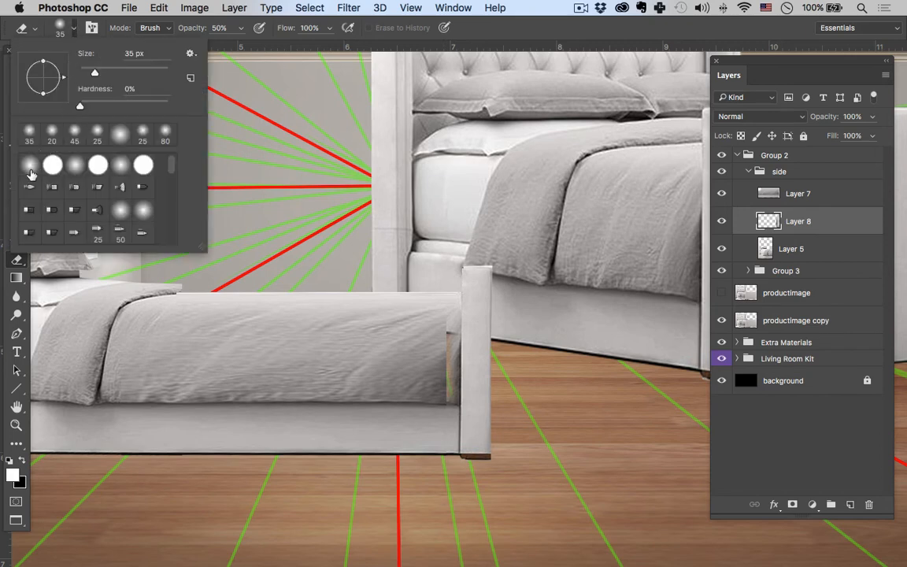
click(33, 168)
click(435, 392)
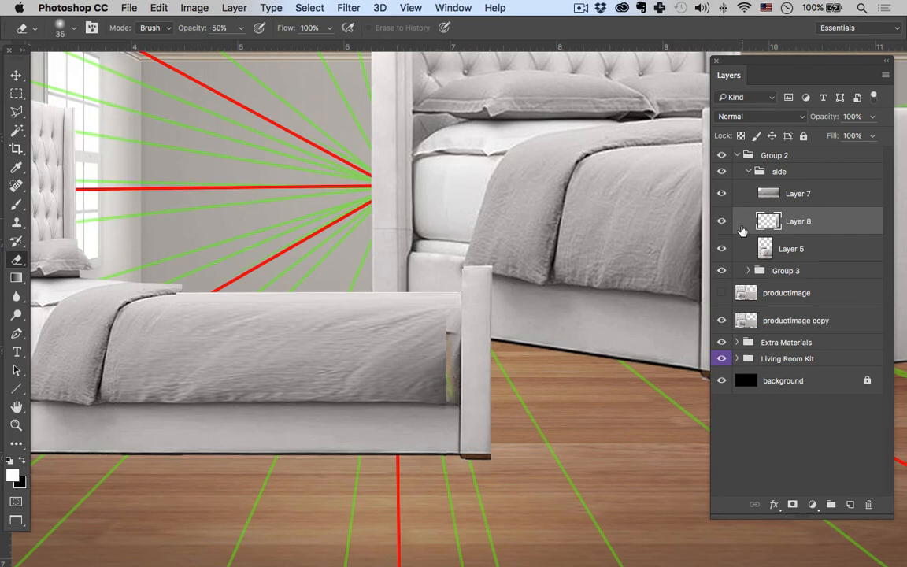
Step: Compare Layers 8 and 7, and stretch Layer 7's duvet horizontally until it meets the footboard post
click(722, 225)
click(721, 226)
click(722, 227)
click(722, 225)
click(723, 196)
click(723, 196)
click(797, 199)
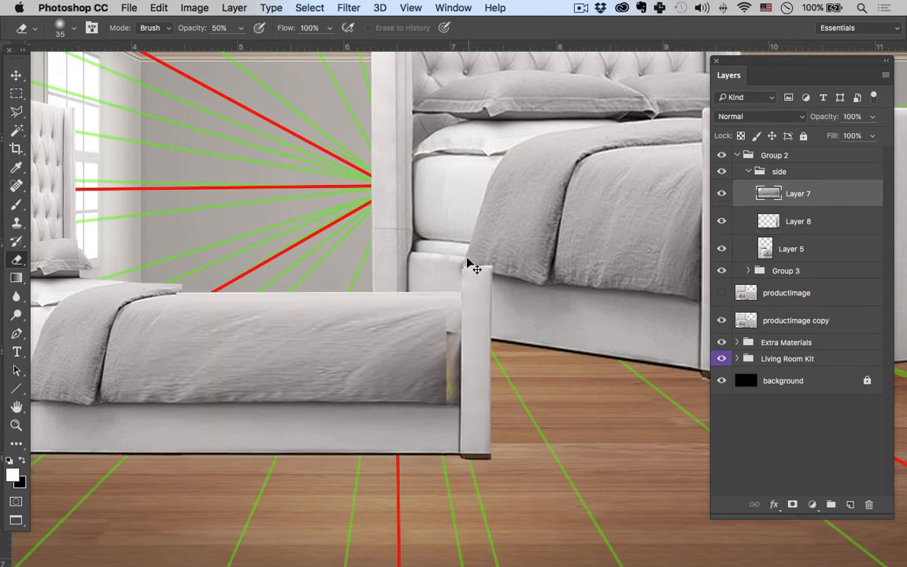
key(ctrl+t)
drag(447, 381, 456, 380)
key(Return)
key(e)
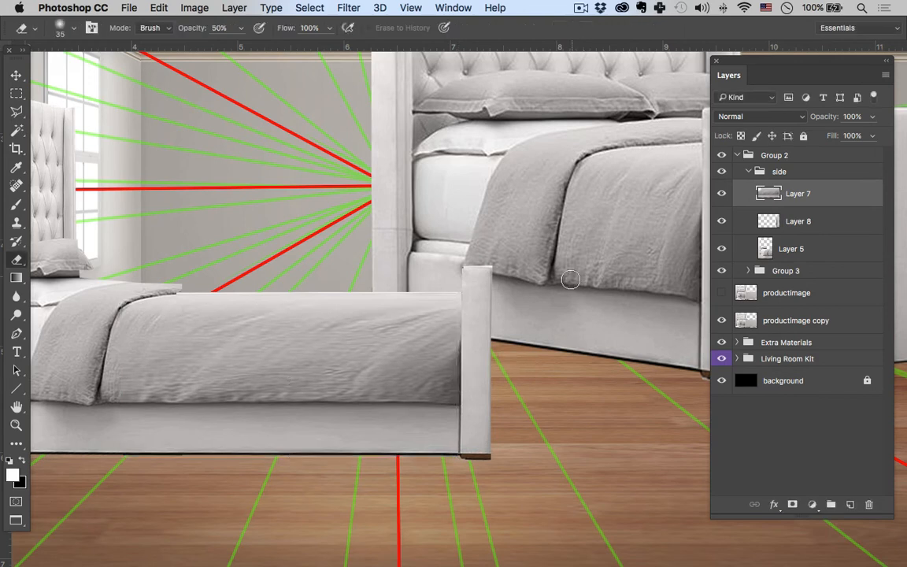
Step: Hide the productimage copy layer and the Extra Materials group with the perspective guides
key(z)
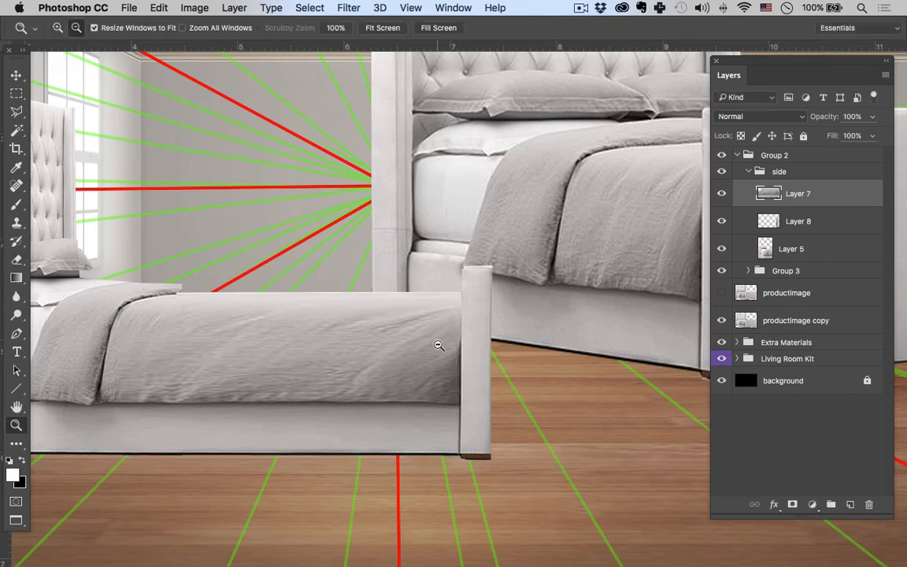
alt+click(438, 344)
alt+click(447, 357)
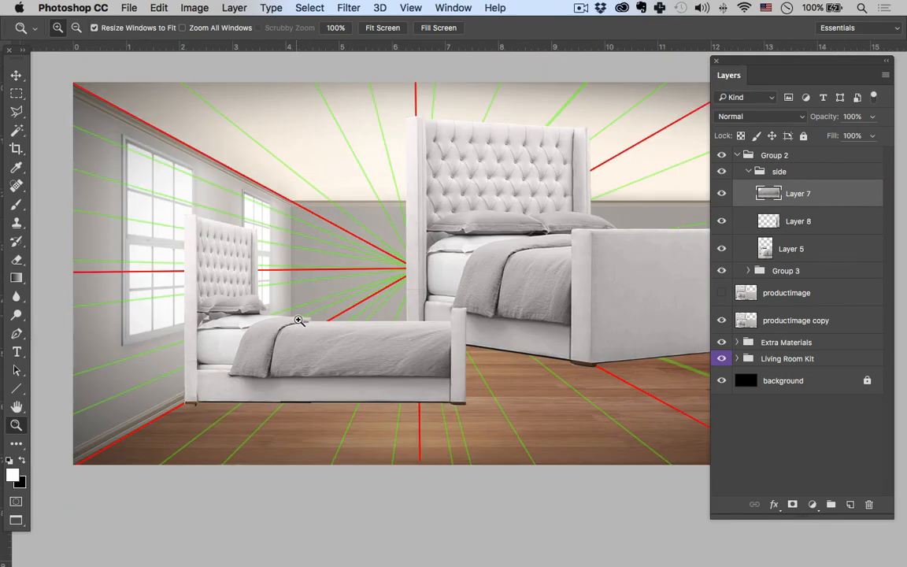
click(721, 321)
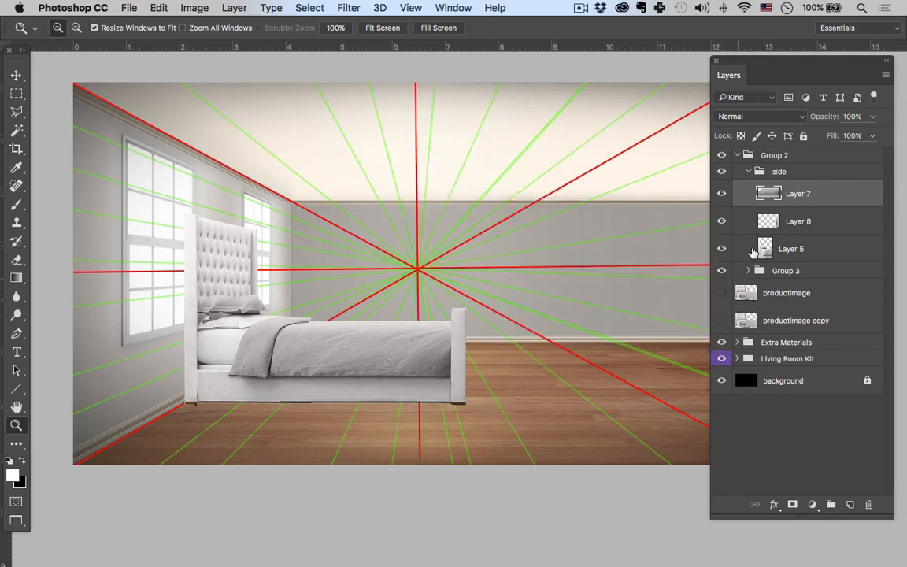
click(722, 343)
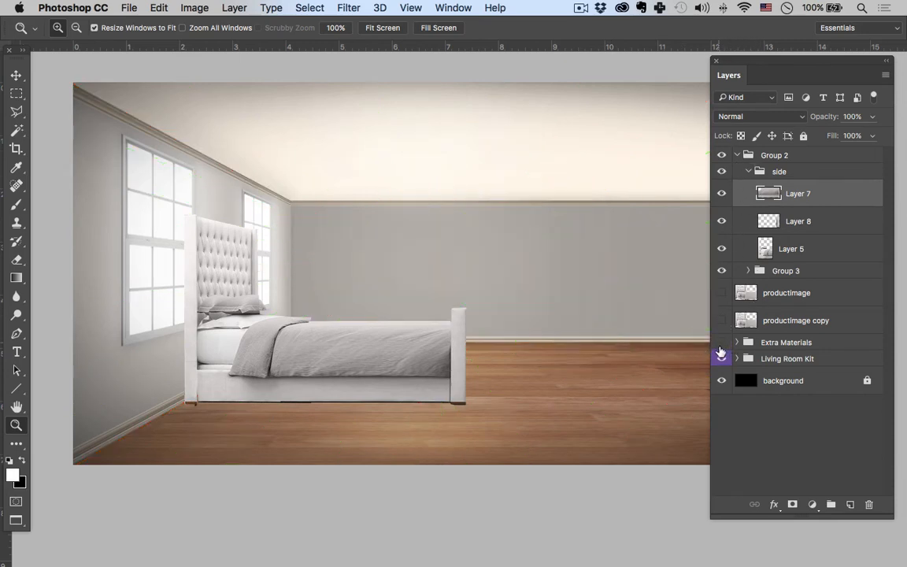
Step: Check Layers 8, 7 and 5 one by one, and merge the three into a single layer
click(723, 223)
click(723, 223)
click(721, 193)
click(721, 193)
click(721, 251)
click(721, 250)
click(787, 249)
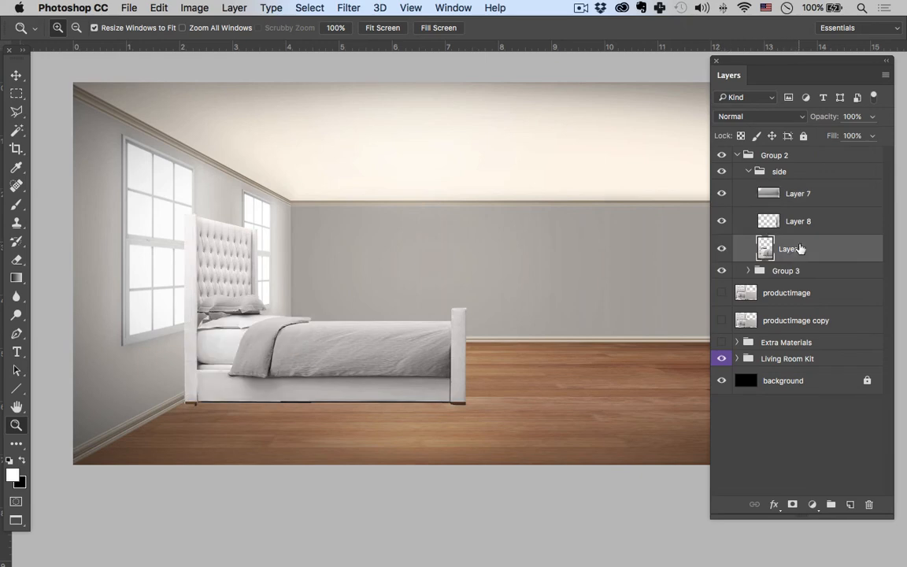
shift+click(788, 205)
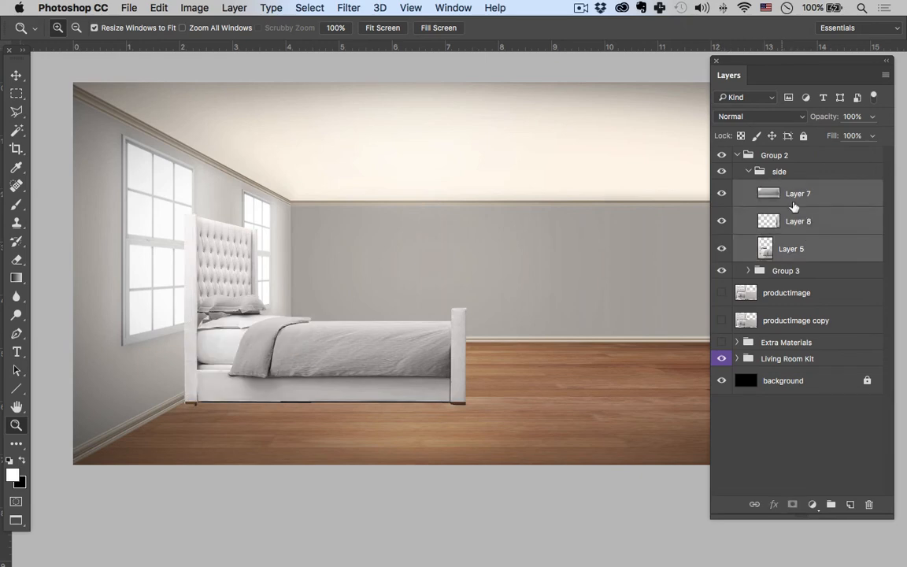
right_click(782, 248)
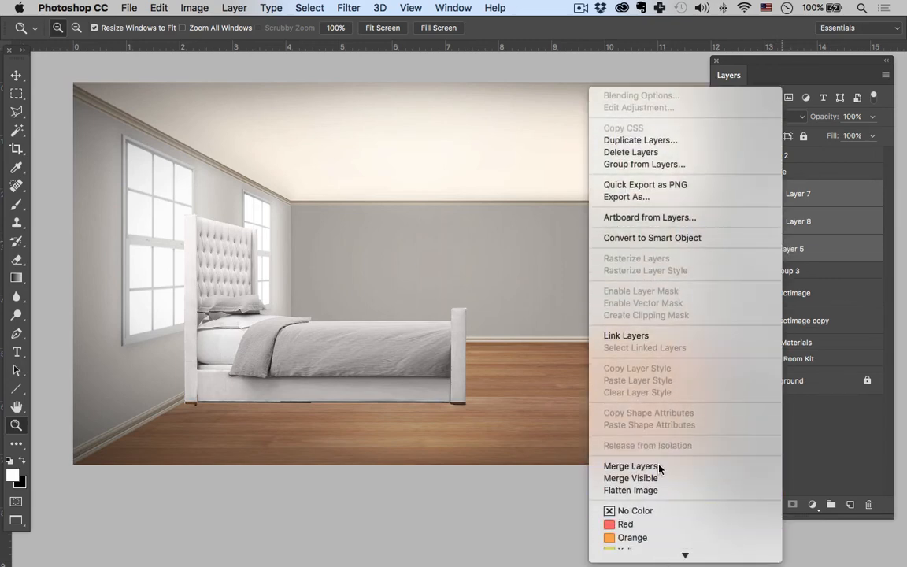
click(658, 466)
Step: Examine which parts of the bed the merged Layer 7 contains
click(728, 194)
click(728, 193)
click(727, 193)
click(728, 193)
click(728, 193)
click(728, 192)
click(727, 193)
click(727, 192)
click(727, 193)
click(727, 193)
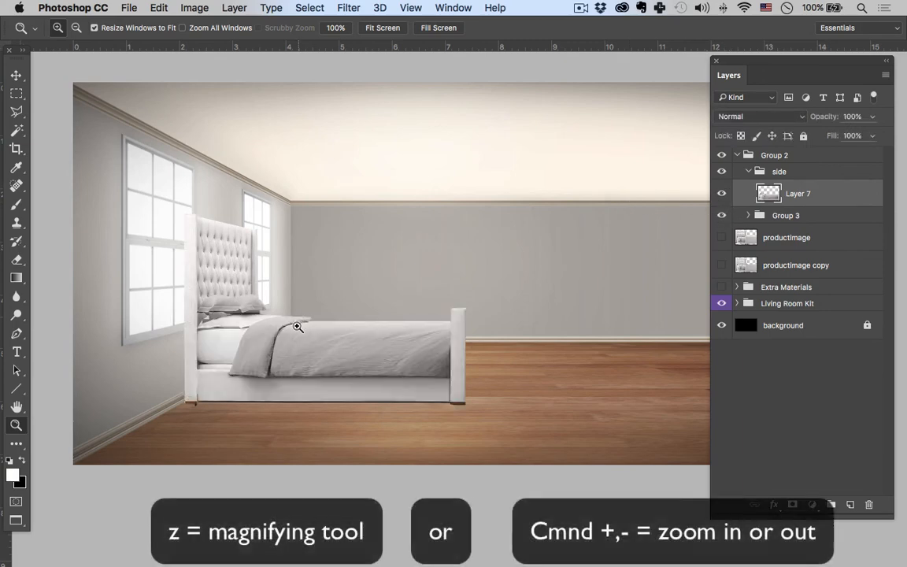
Step: Select a small rectangular area around the blunt tip of the folded duvet edge on the merged layer
click(298, 334)
click(290, 346)
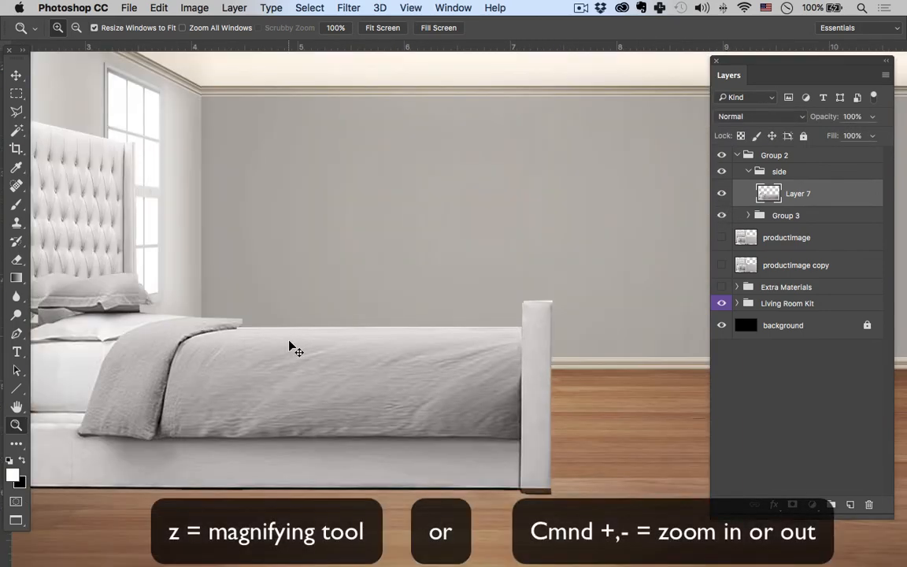
drag(329, 344, 344, 342)
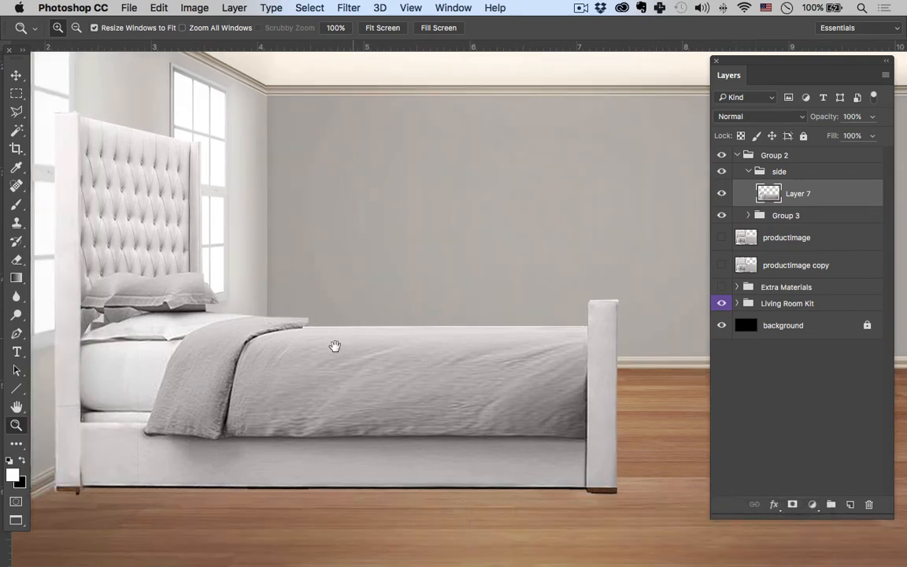
click(263, 325)
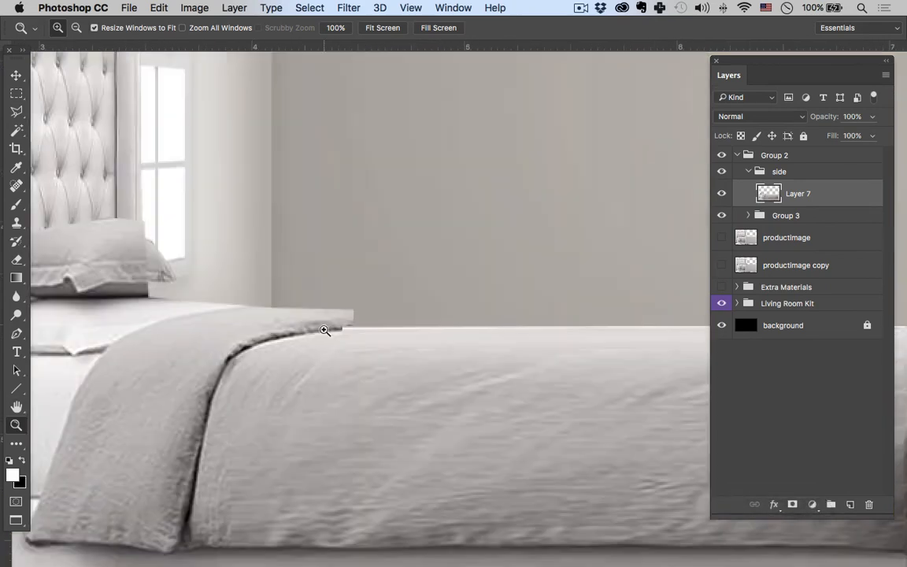
alt+click(399, 327)
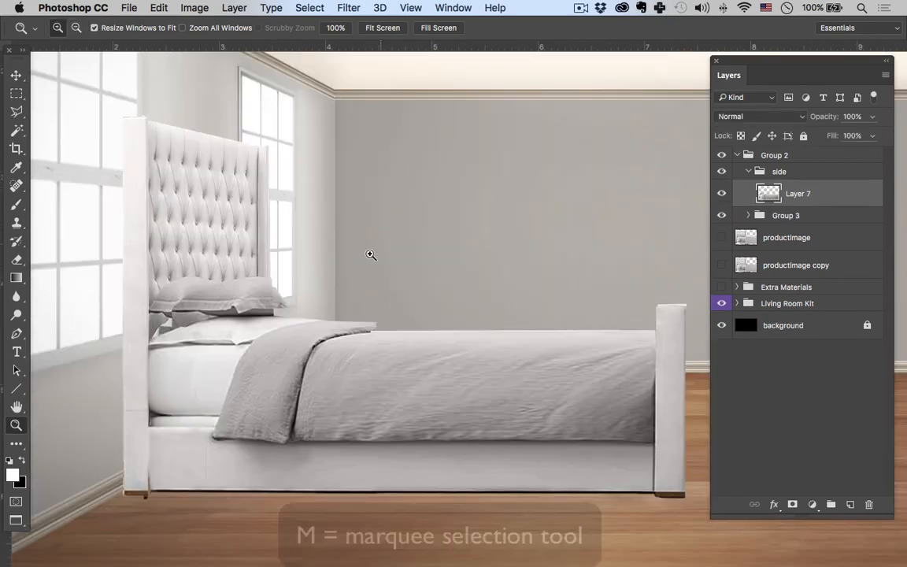
key(m)
drag(393, 318, 357, 334)
drag(348, 332, 374, 326)
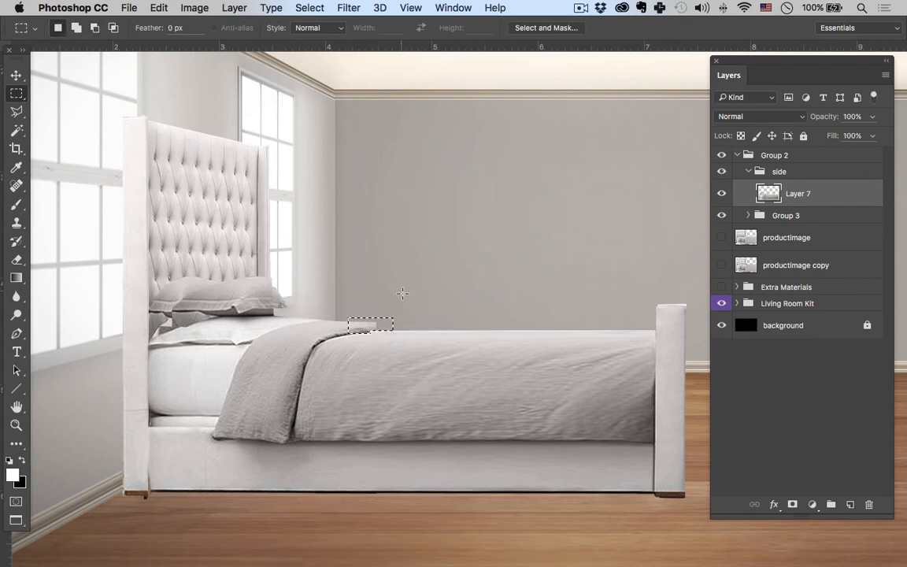
Step: Warp the selected fold tip so it tapers down toward the duvet's top edge, and clear the selection
key(super+t)
right_click(358, 325)
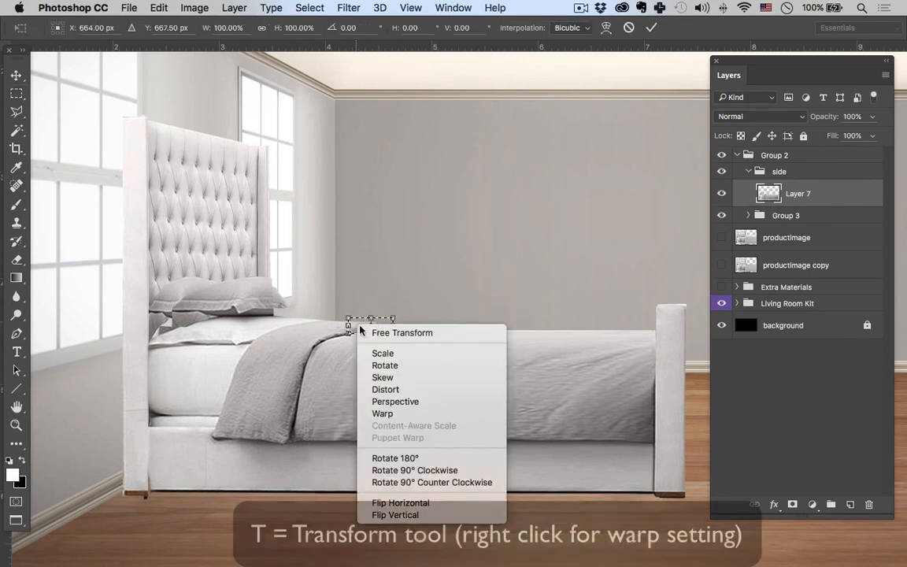
click(383, 413)
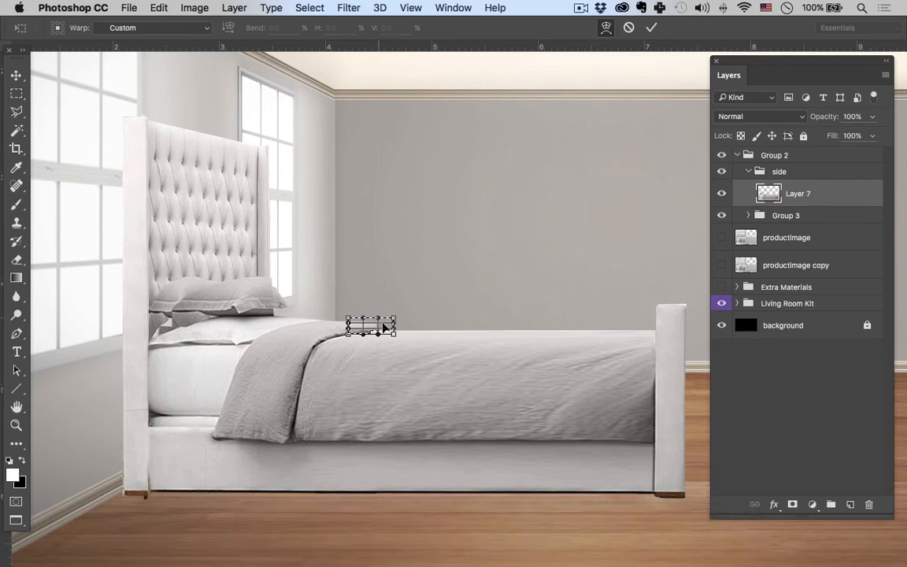
drag(393, 321, 389, 332)
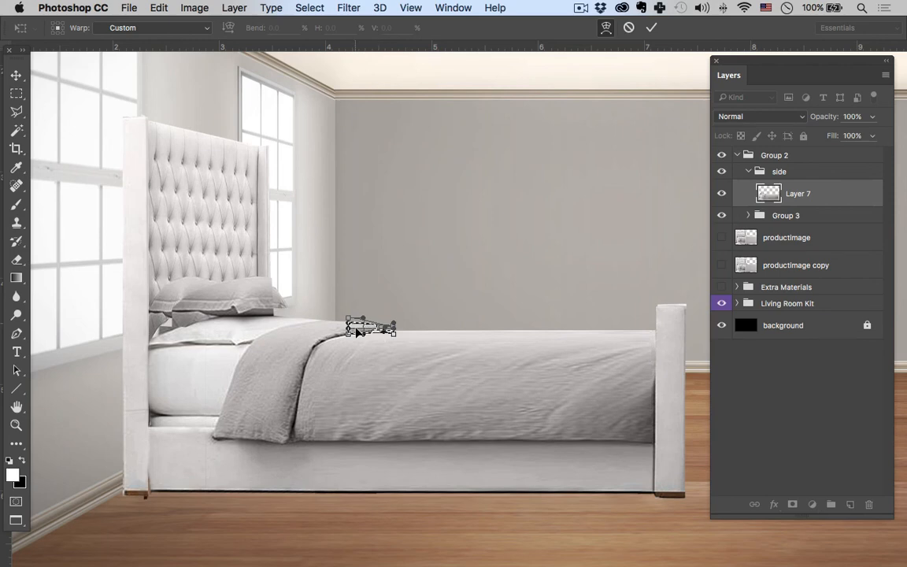
key(super+plus)
key(super+plus)
drag(353, 358, 564, 330)
drag(389, 332, 398, 340)
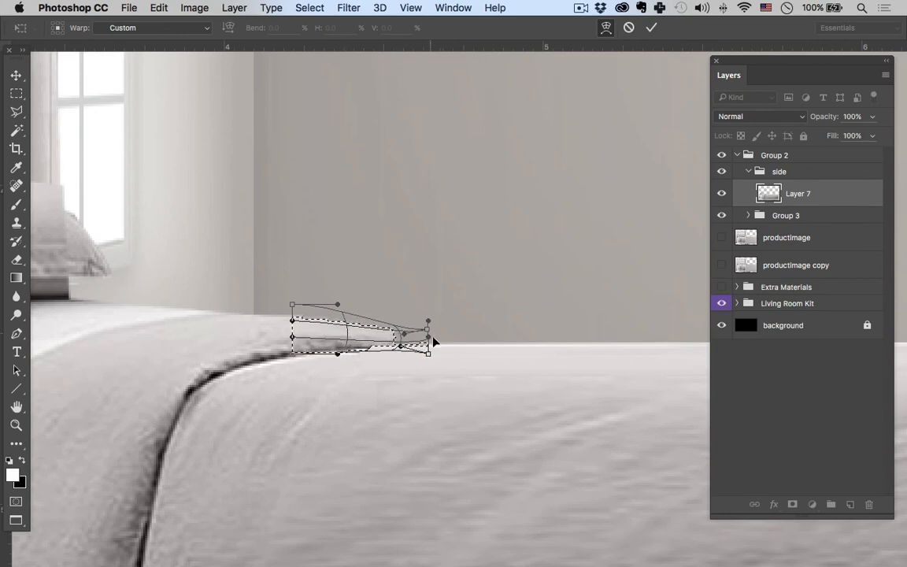
key(Return)
key(super+d)
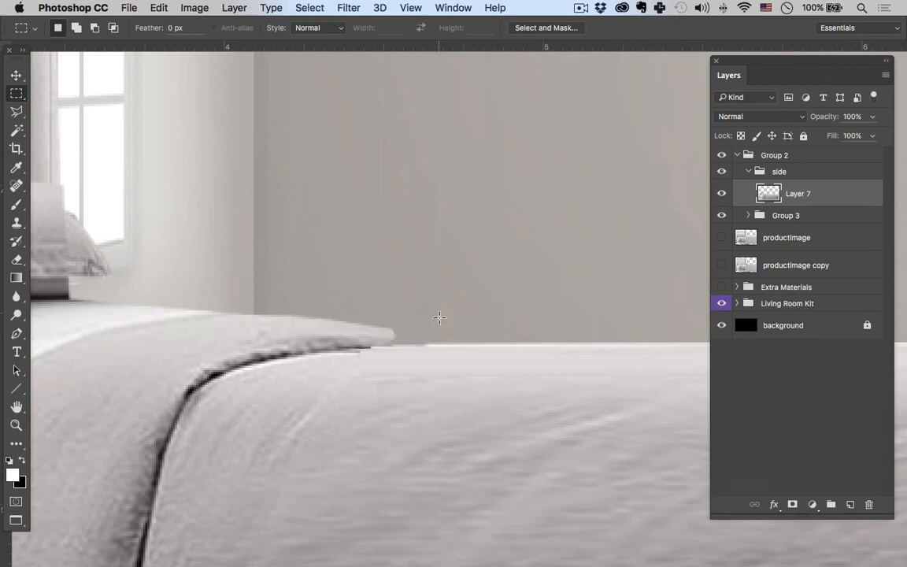
Step: Warp the duvet's top edge just beyond the fold tip upward so it blends into the fold, and deselect
drag(495, 336, 365, 264)
key(super+t)
right_click(403, 341)
click(431, 429)
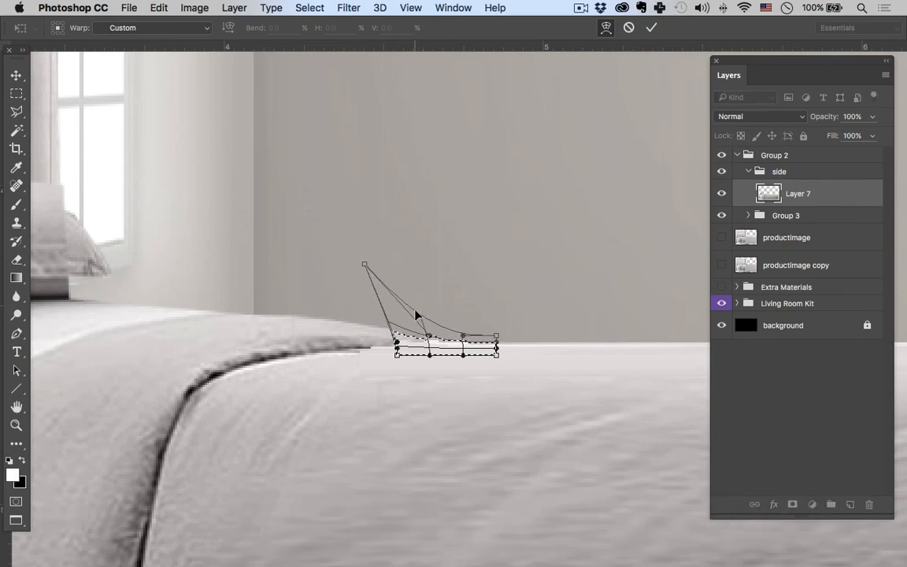
key(Return)
key(super+d)
Step: Review the reshaped duvet fold on the whole bed by repeatedly toggling Layer 7's visibility
key(z)
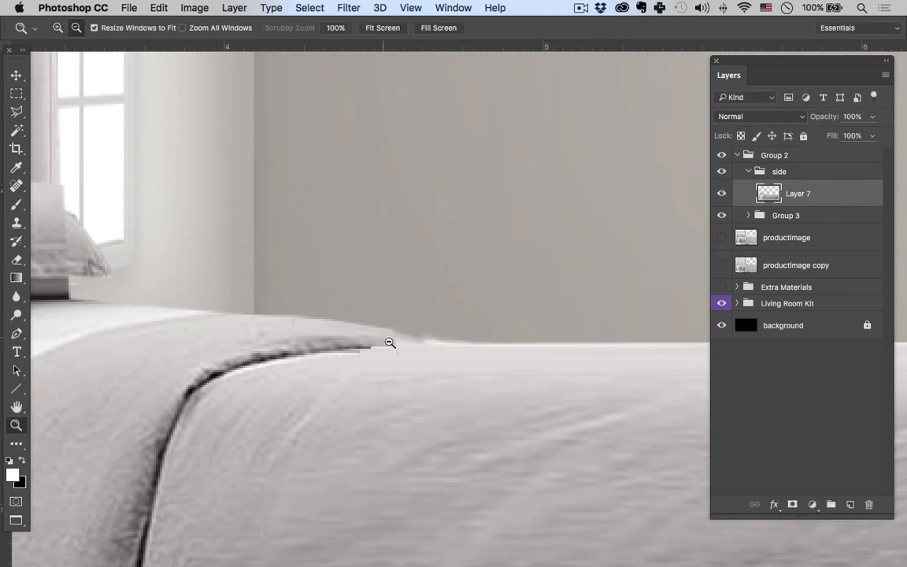
alt+click(393, 356)
alt+click(413, 361)
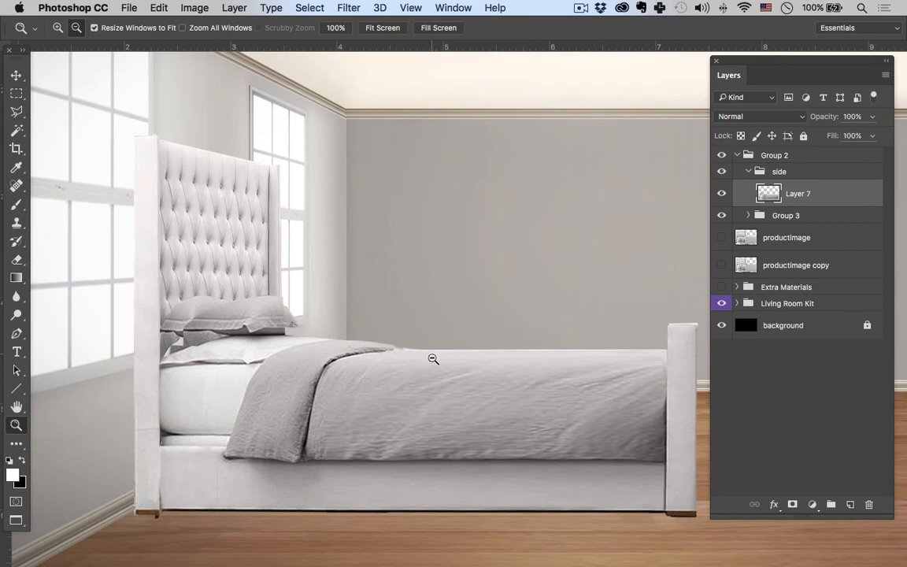
alt+click(436, 354)
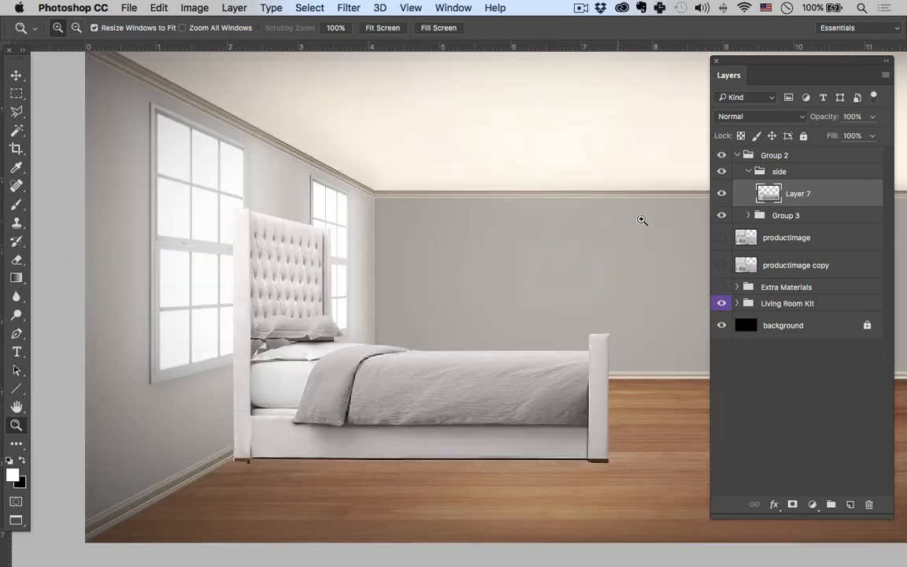
click(721, 193)
click(721, 194)
click(721, 193)
click(721, 193)
click(721, 194)
click(721, 194)
click(722, 194)
click(722, 194)
Step: Draw a freehand lasso selection around the front pillow and the area beneath it by the headboard
key(l)
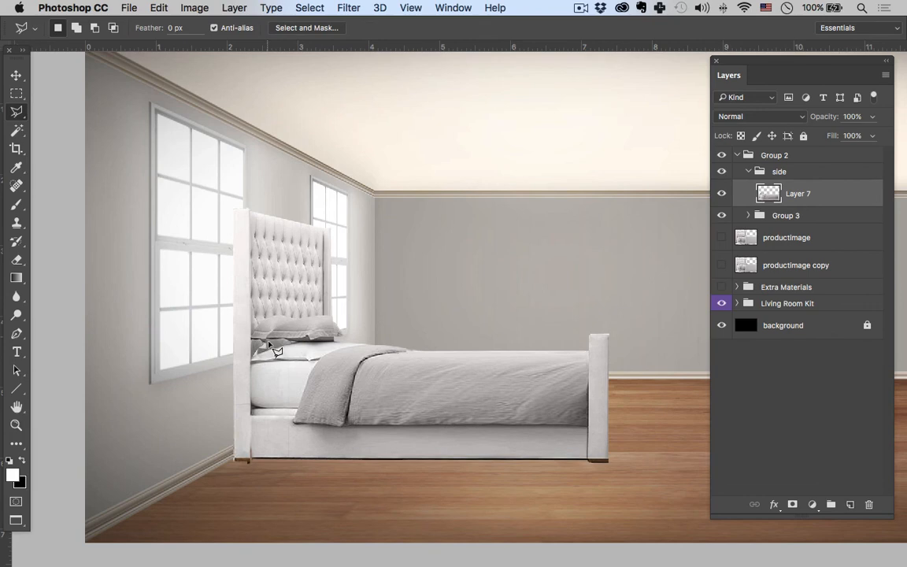
key(shift+l)
key(shift+l)
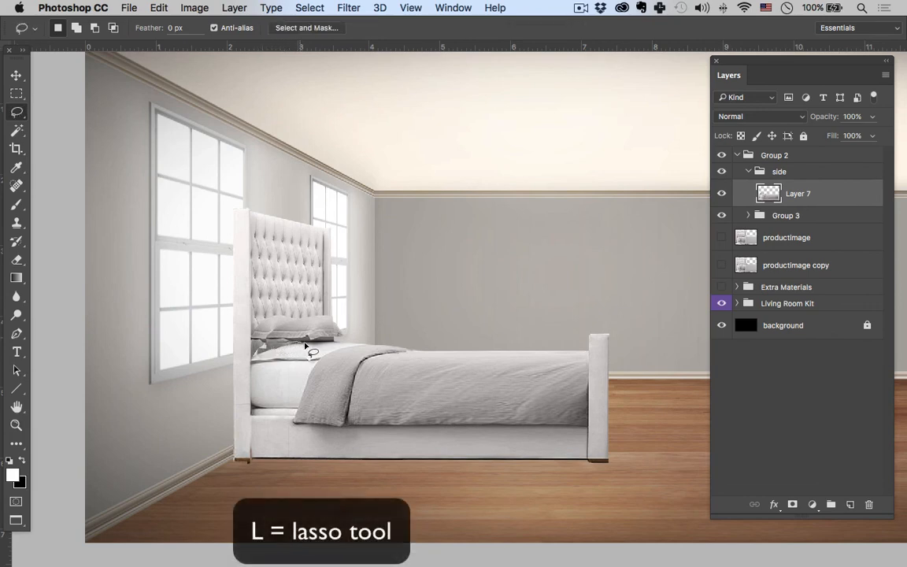
mouse_move(323, 344)
mouse_down()
mouse_move(358, 321)
mouse_move(284, 307)
mouse_move(252, 327)
mouse_move(264, 338)
mouse_up()
key(super+d)
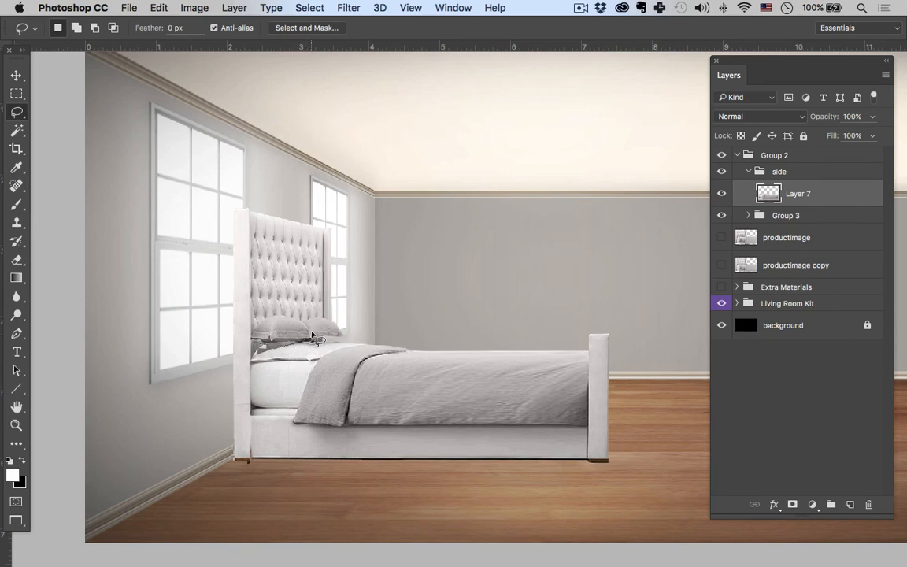
mouse_move(267, 325)
mouse_down()
mouse_move(253, 331)
mouse_move(259, 343)
mouse_up()
Step: Copy the selected pillow area from Layer 6 in Group 3 onto its own layer
click(747, 215)
click(722, 268)
click(722, 268)
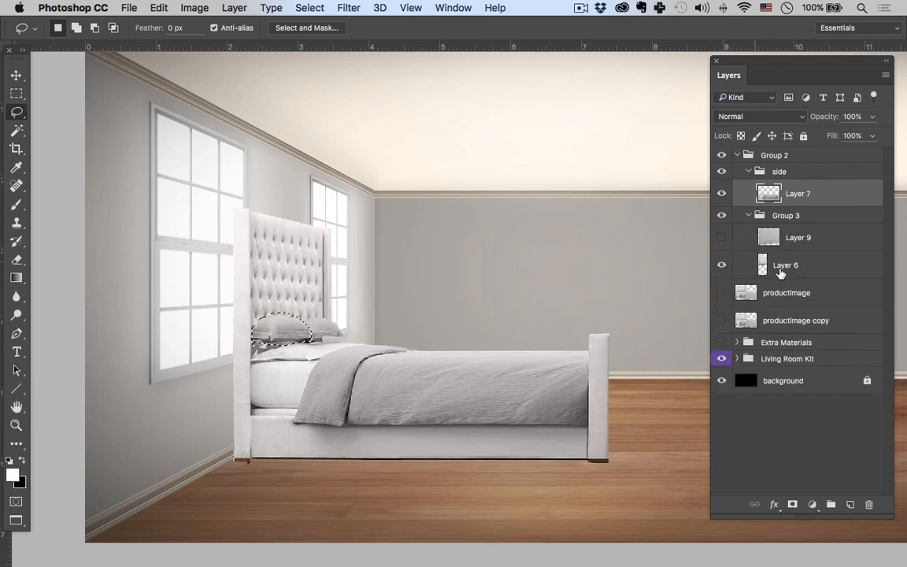
click(747, 268)
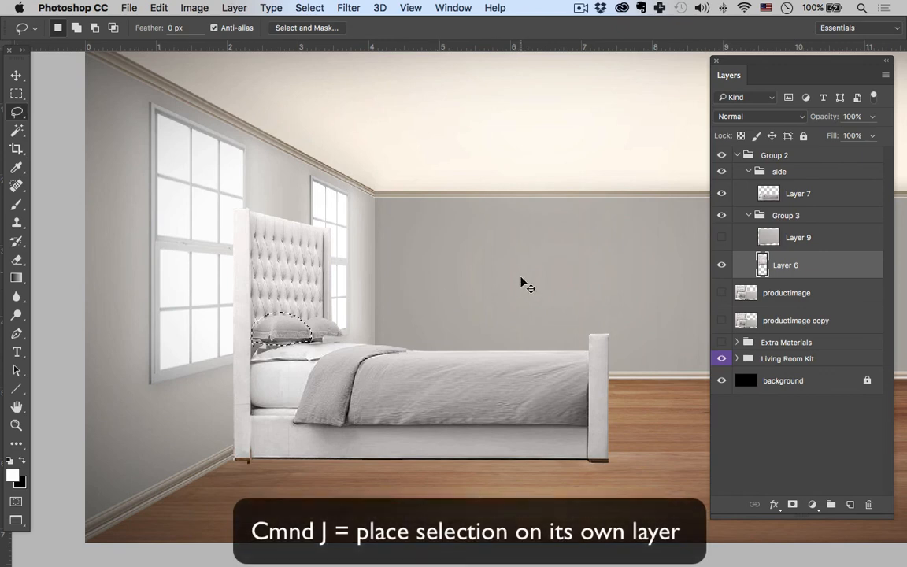
key(super+j)
Step: Stretch the copied pillow piece to about 156% width and warp its middle and lower headboard-side corner into a fuller side-view pillow
key(super+t)
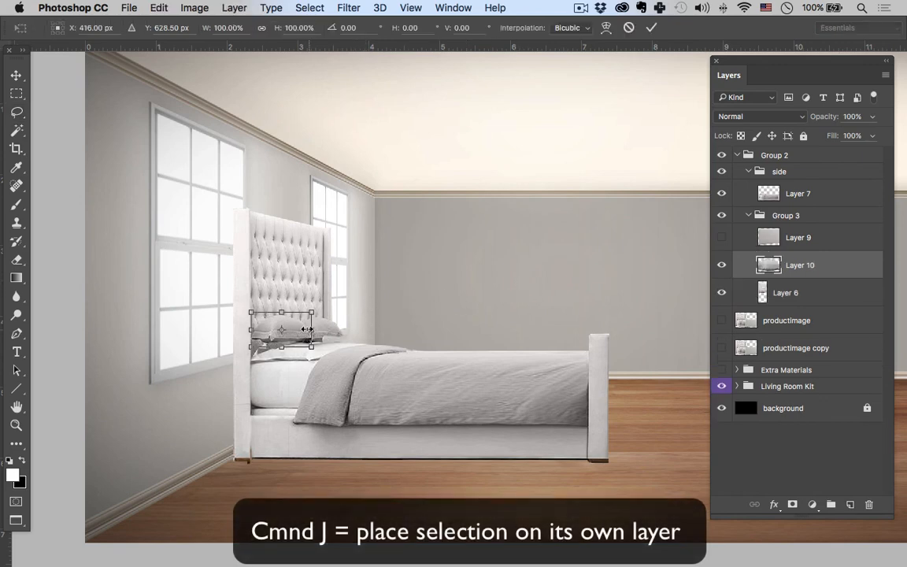
drag(313, 330, 345, 331)
right_click(314, 341)
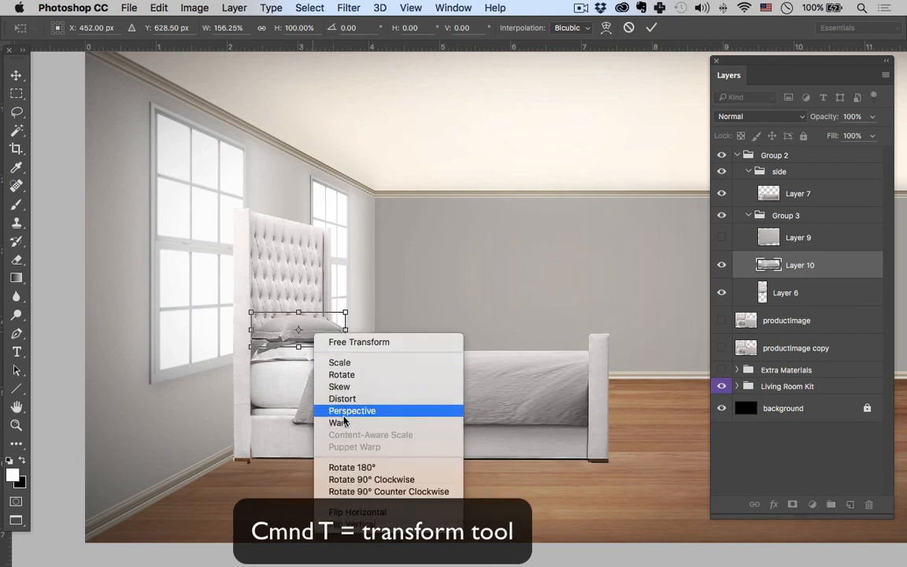
click(340, 422)
drag(285, 334, 305, 336)
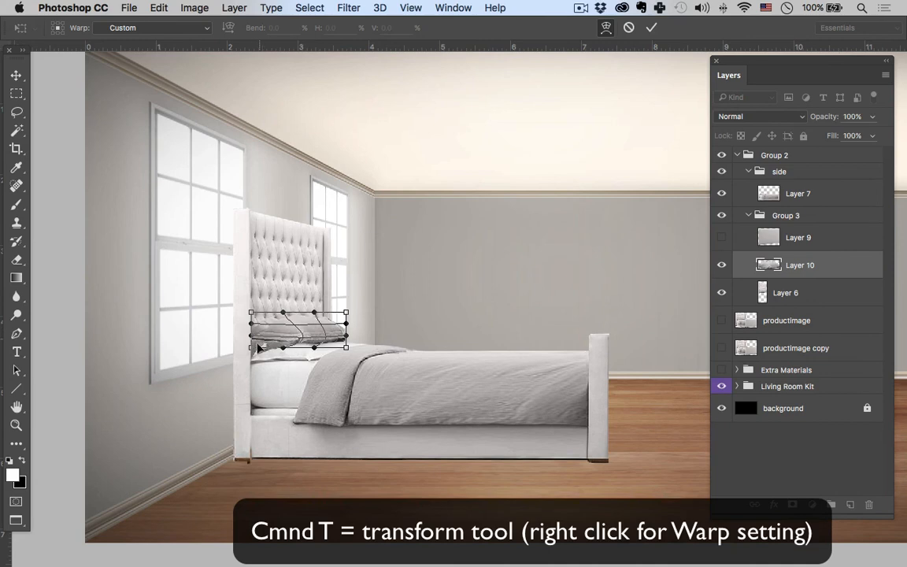
drag(250, 348, 256, 360)
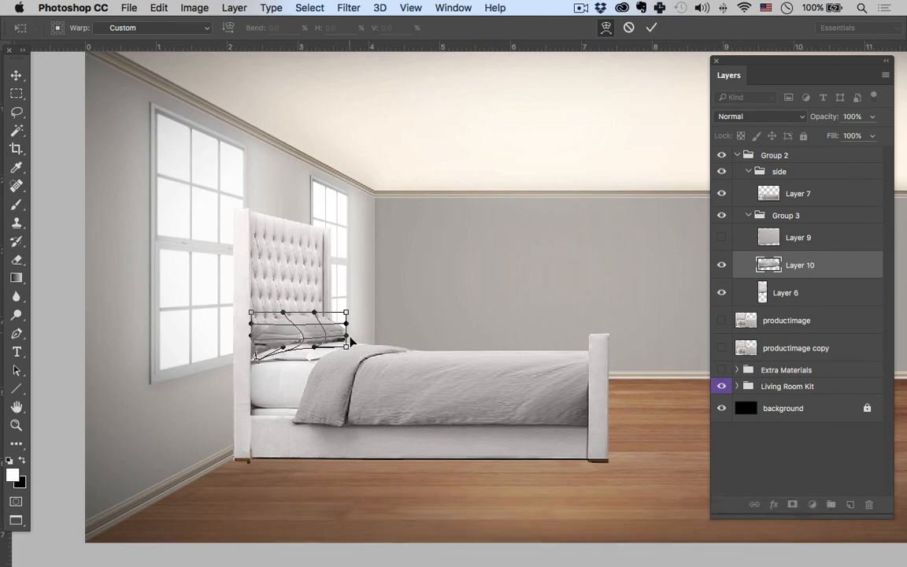
key(Return)
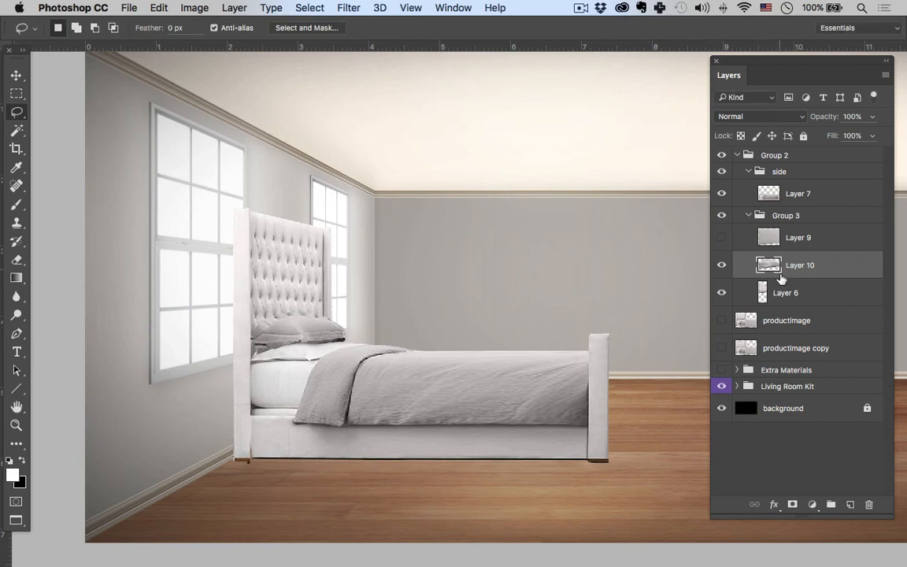
Step: Duplicate the reshaped pillow layer, stack the copy beneath Layer 10, and shift it toward the footboard as a second pillow
drag(797, 275, 801, 256)
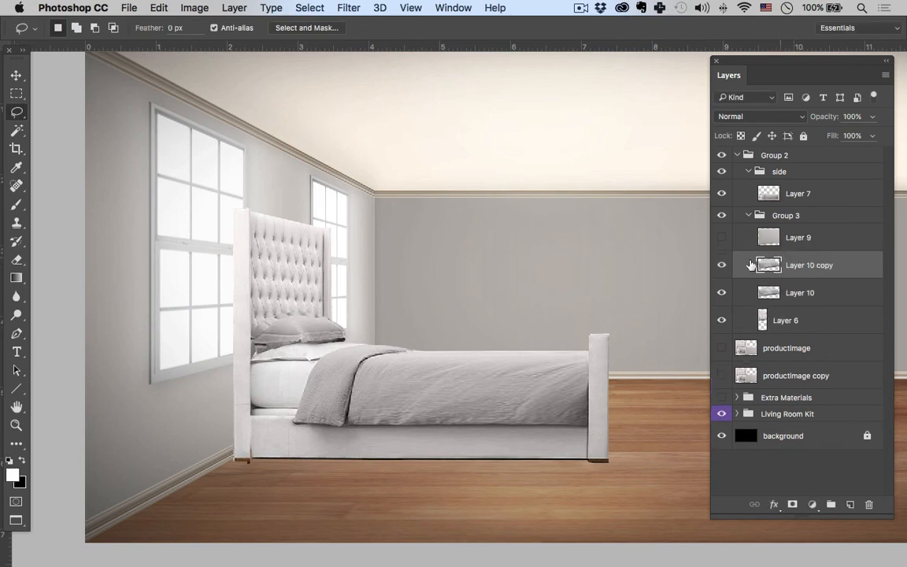
key(v)
mouse_move(372, 340)
mouse_down()
mouse_move(393, 353)
mouse_move(410, 342)
mouse_up()
drag(799, 272, 795, 298)
drag(390, 361, 407, 362)
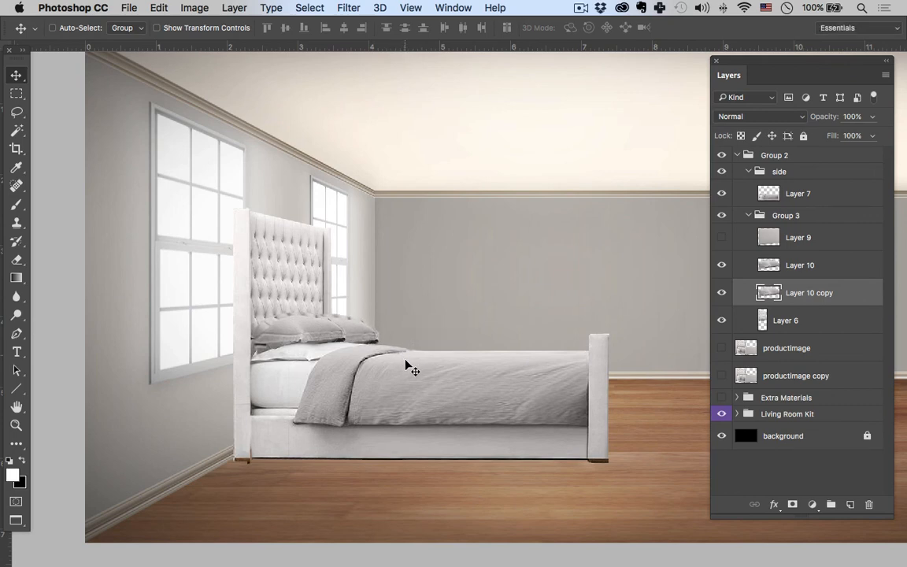
Step: Scale the rear pillow copy to about 83% and rotate it about 4 degrees so it rests on the bed
key(super+t)
drag(376, 315, 356, 328)
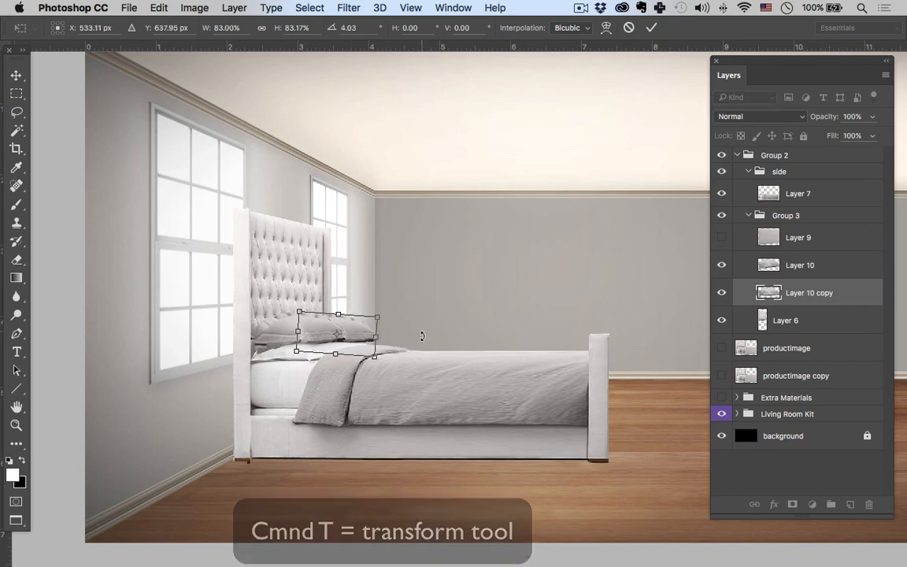
key(Return)
Step: Erase softly along the upper edge of the front pillow on Layer 10 at 50% opacity to blend it into the headboard
key(e)
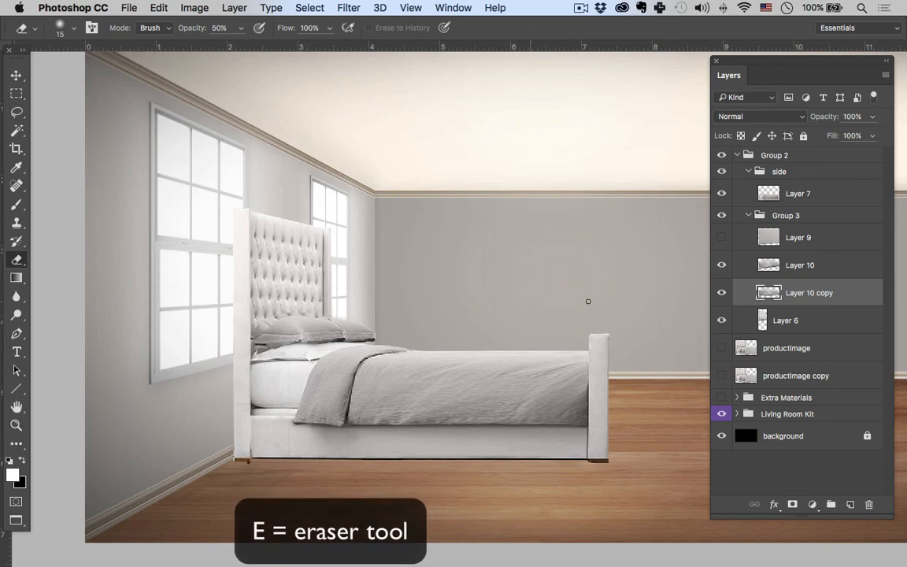
click(723, 266)
click(770, 269)
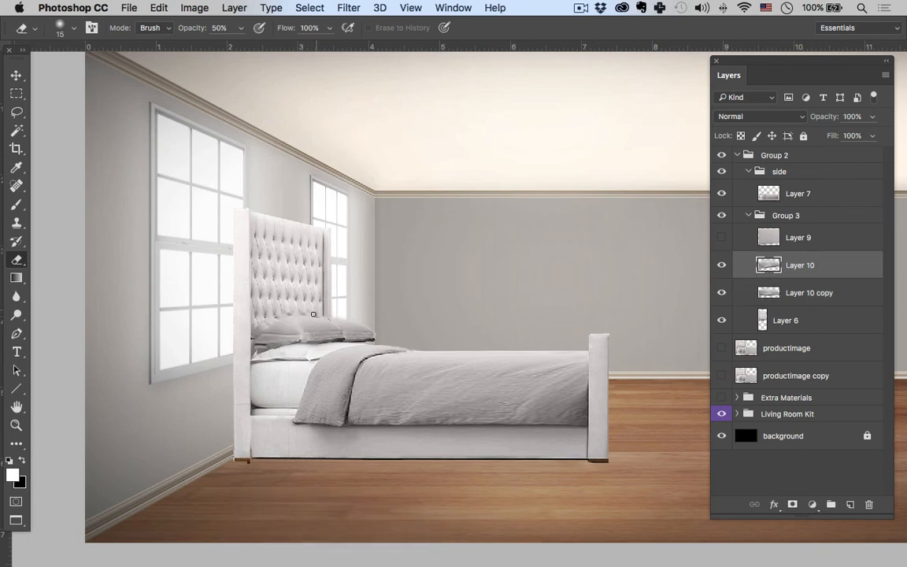
mouse_move(282, 315)
mouse_down()
mouse_move(262, 324)
mouse_move(274, 313)
mouse_up()
Step: Show the productimage copy layer, scale it to about 60%, and place it beside the side-view bed for comparison
key(z)
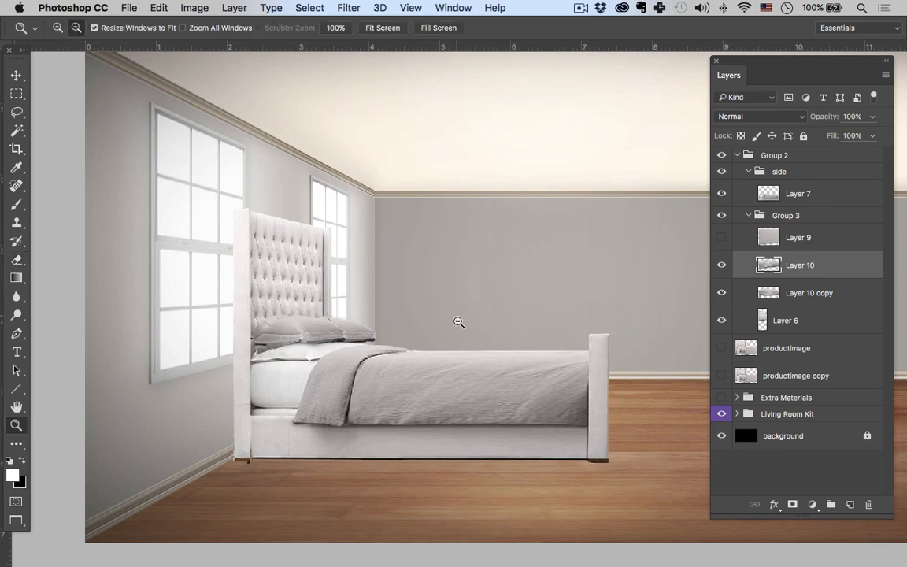
alt+click(460, 324)
alt+click(466, 331)
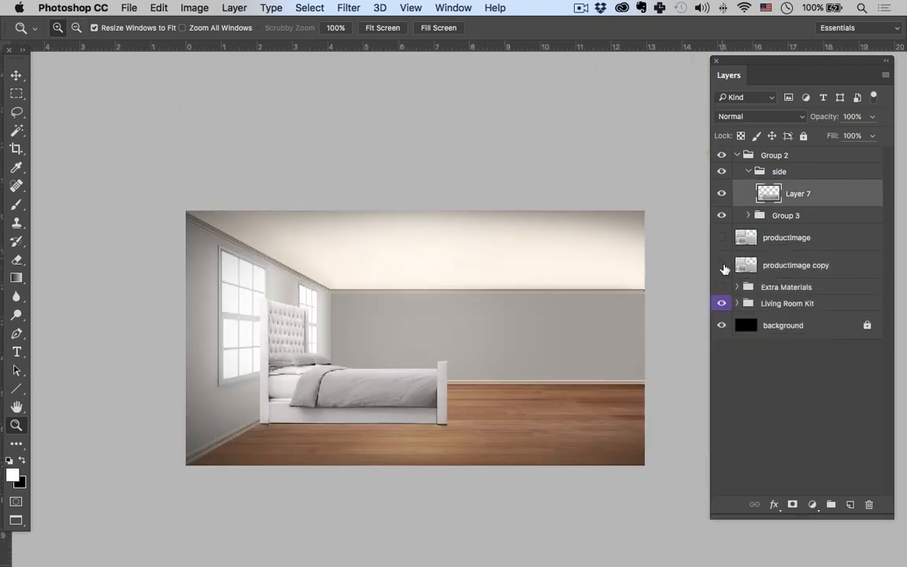
click(722, 266)
click(768, 270)
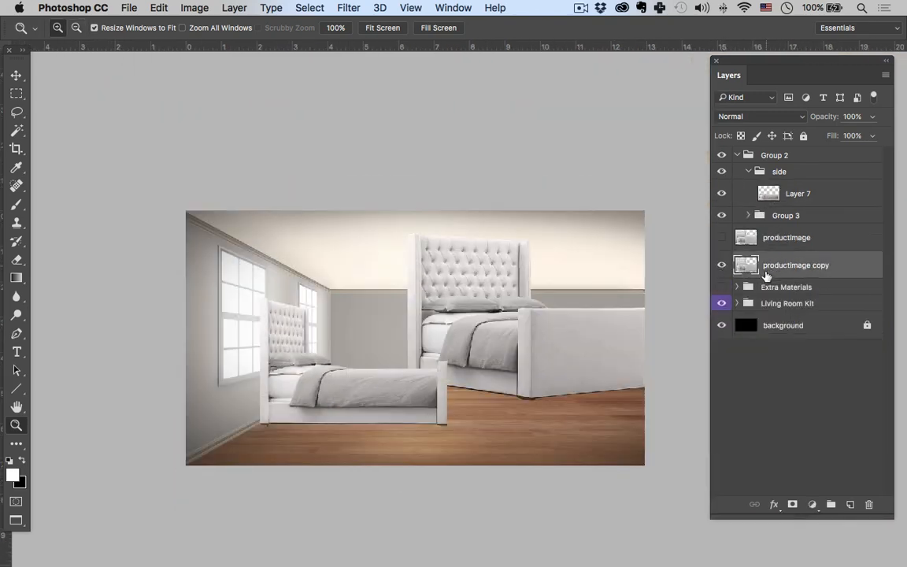
key(super+t)
drag(405, 232, 457, 266)
drag(563, 321, 583, 357)
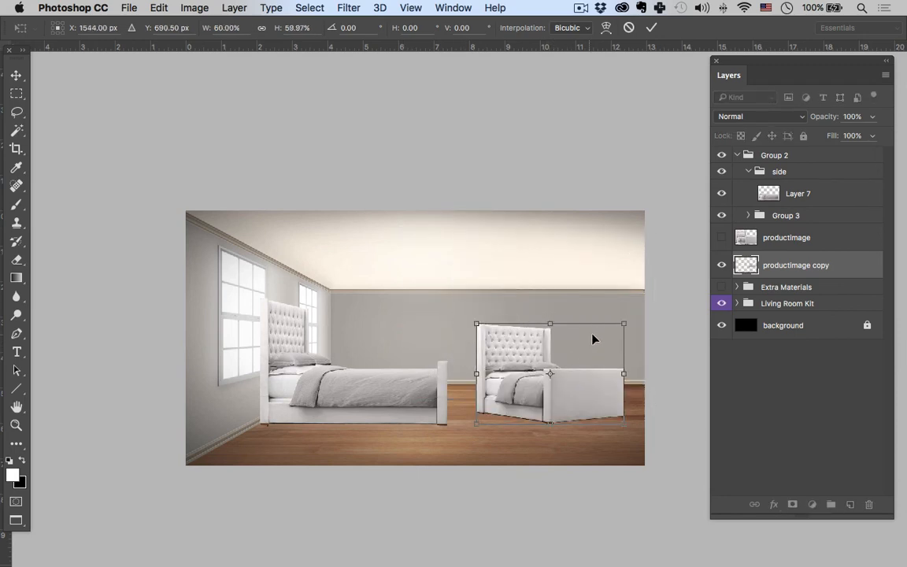
key(Return)
key(z)
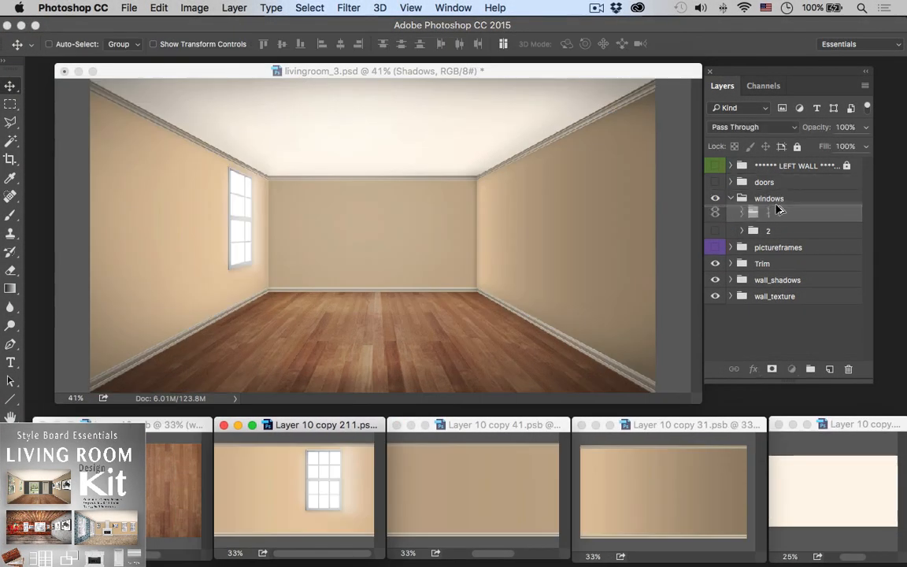
Step: In the livingroom_3 room kit, duplicate the left wall's window and show the blackframe picture frame on the right wall
key(ctrl+j)
drag(251, 266, 266, 502)
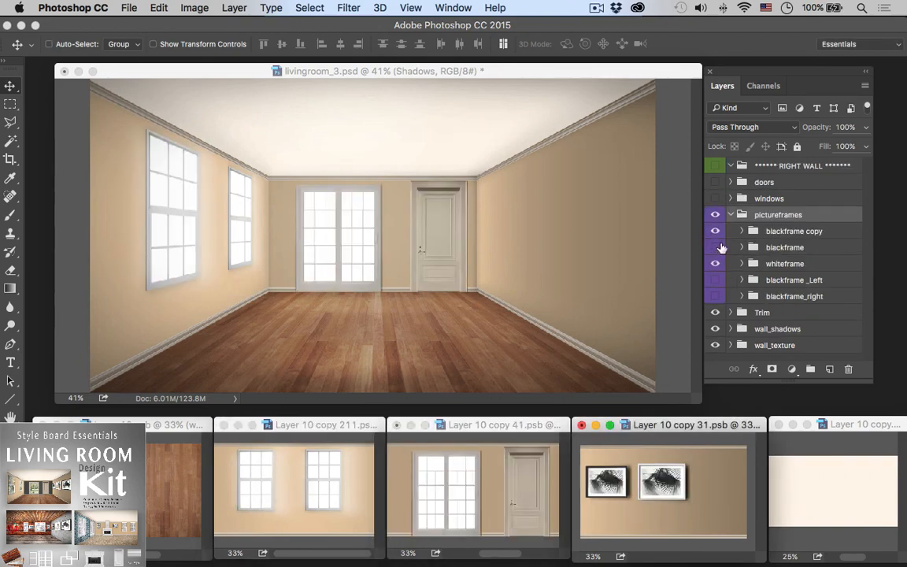
click(716, 247)
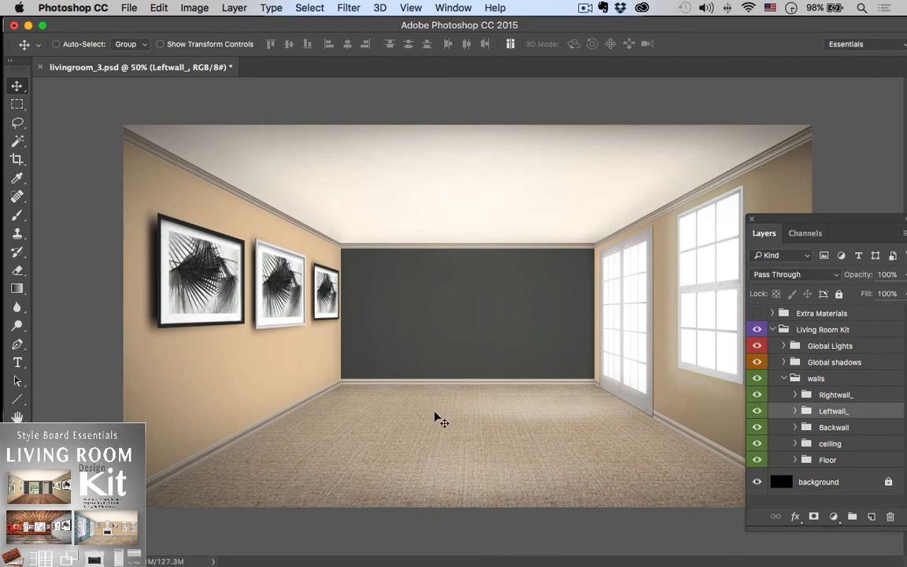
Step: Move the Leftwall_ group outward, away from the room's centre, to widen the dark back wall
drag(438, 418, 377, 418)
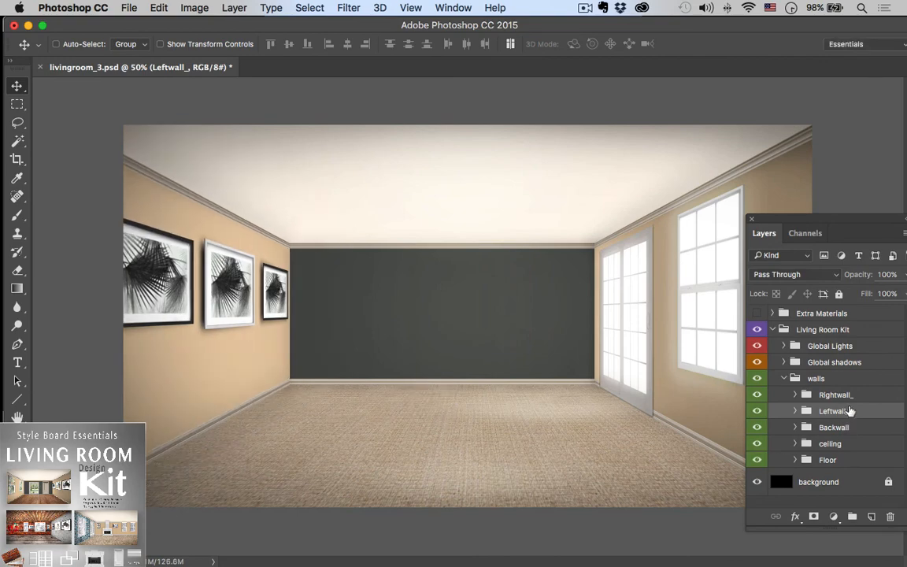